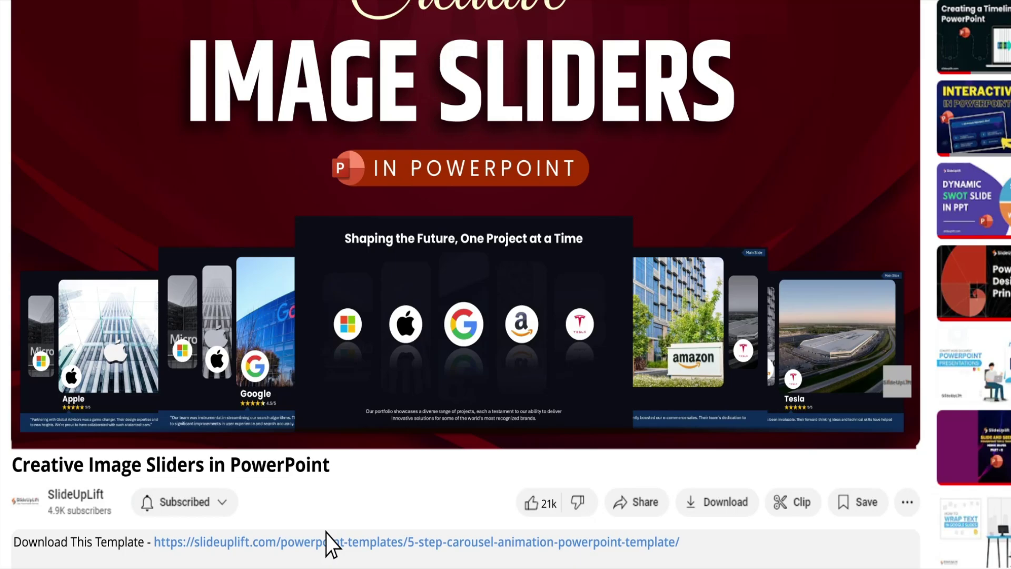
# Step: Follow the 5 Step Carousel template download link in the YouTube video description
pyautogui.click(283, 542)
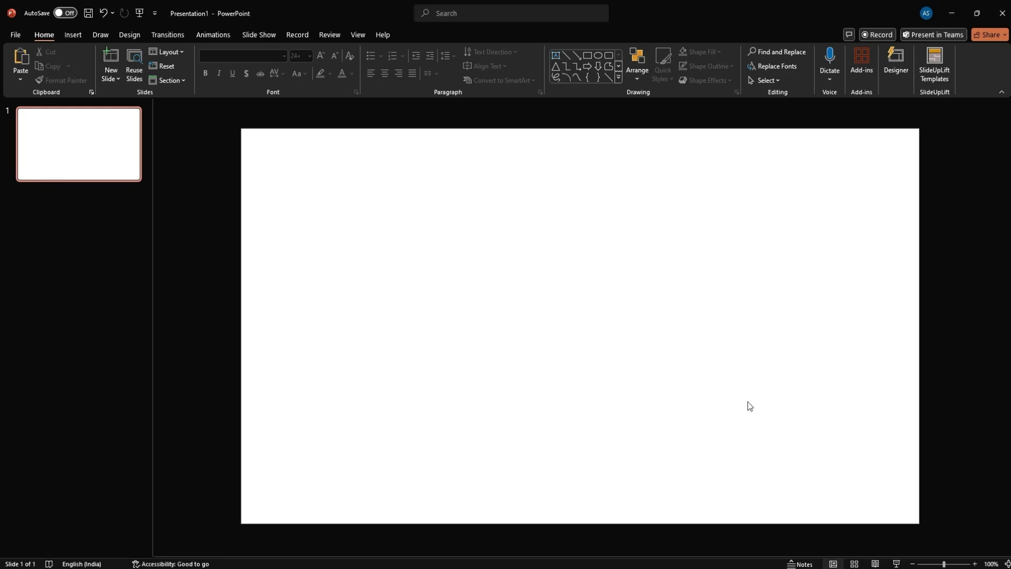
# Step: Fill the slide background with solid custom colour #0C0E16 through More Colors
pyautogui.rightClick(750, 406)
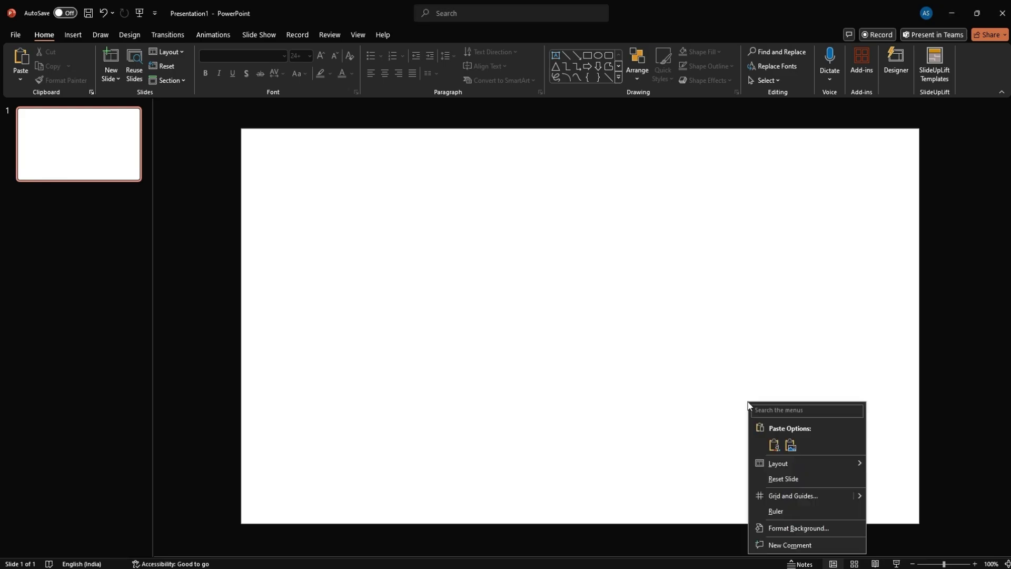
pyautogui.click(805, 530)
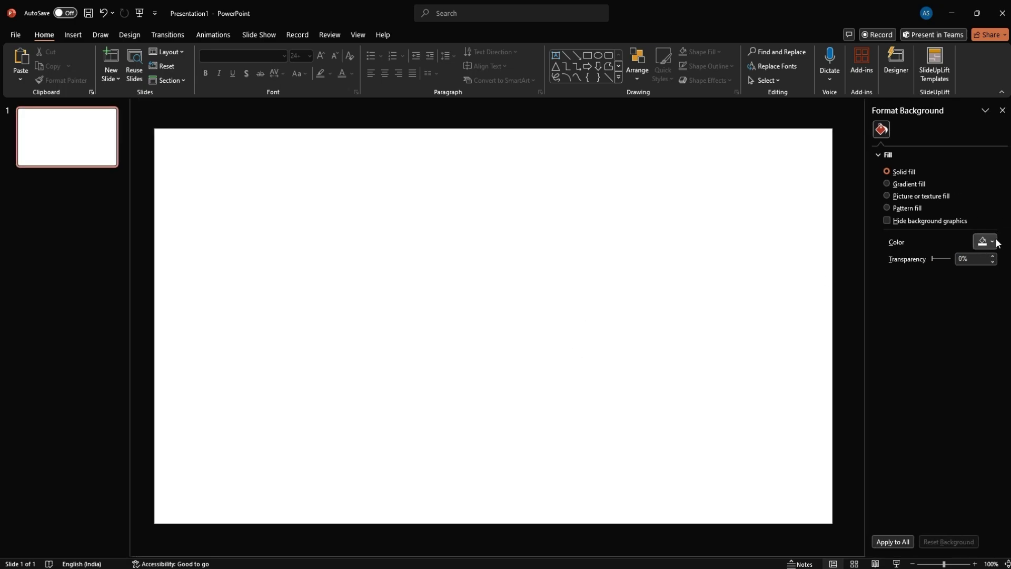
pyautogui.click(994, 242)
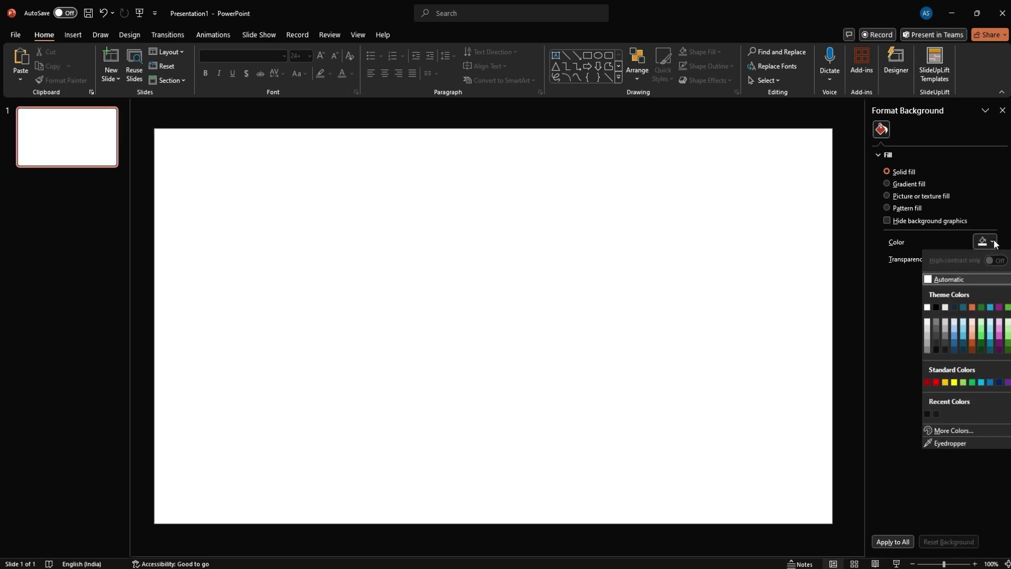
pyautogui.click(928, 414)
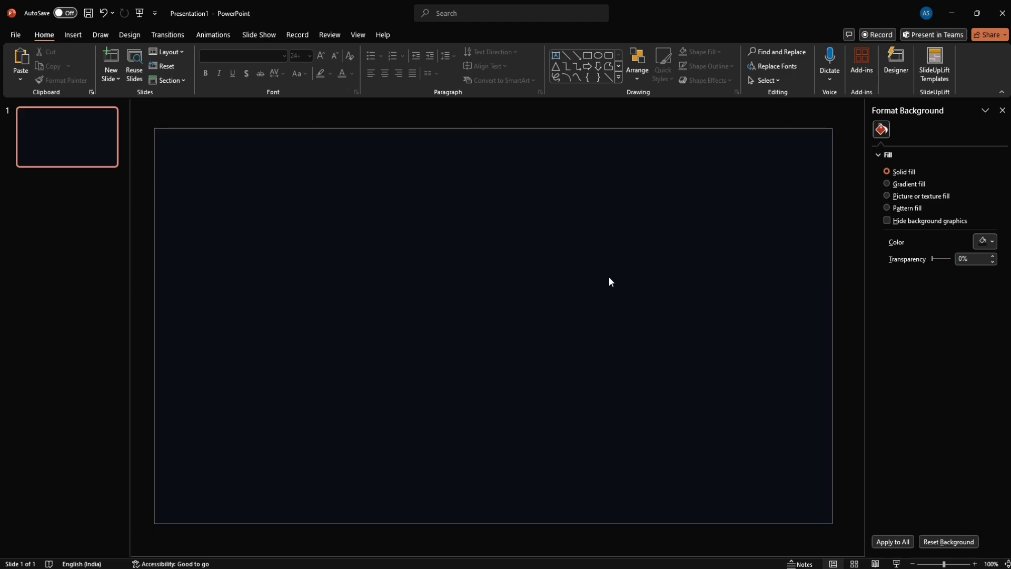
pyautogui.click(990, 242)
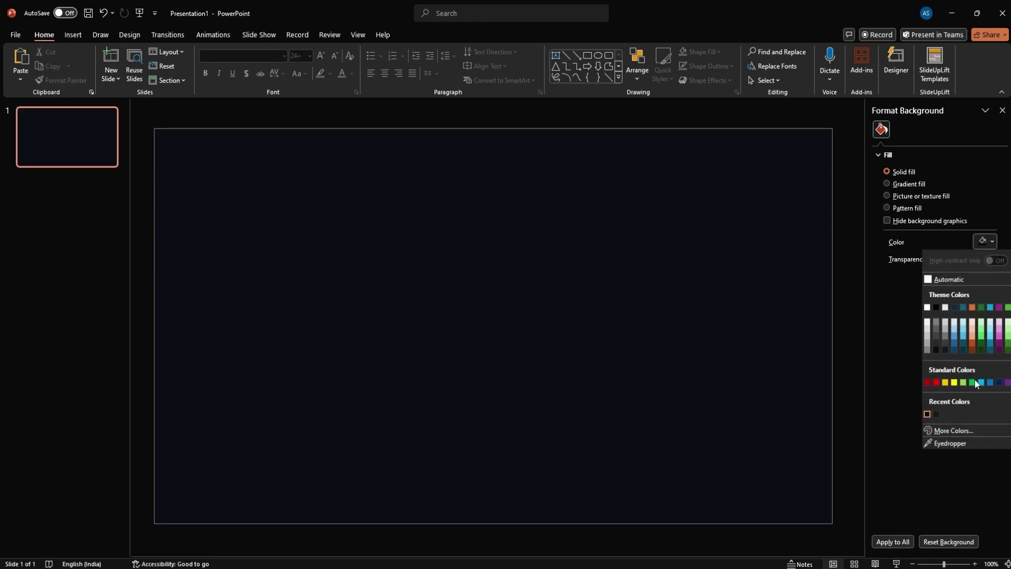
pyautogui.click(959, 430)
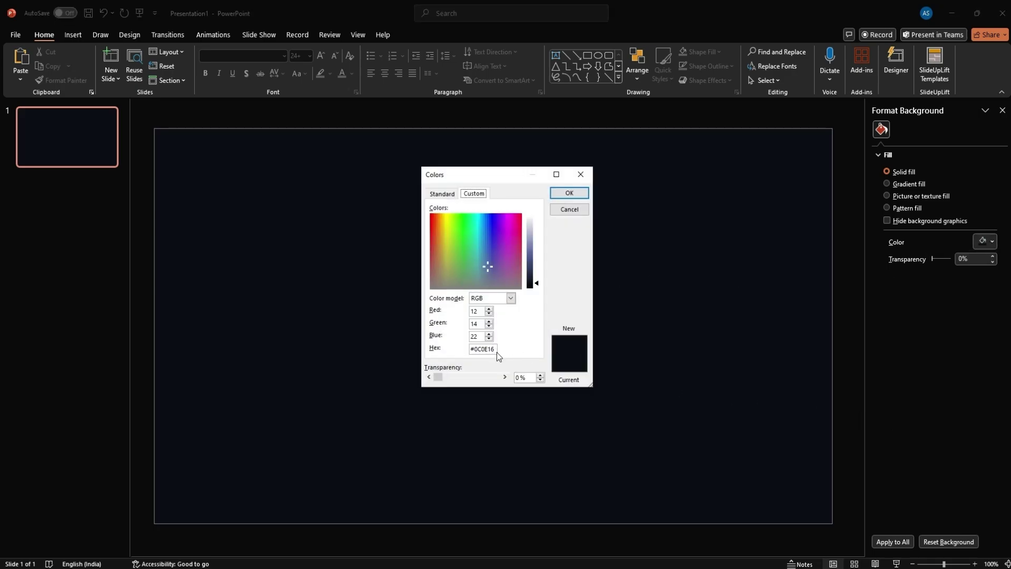
pyautogui.moveTo(495, 351); pyautogui.dragTo(486, 353)
pyautogui.click(586, 197)
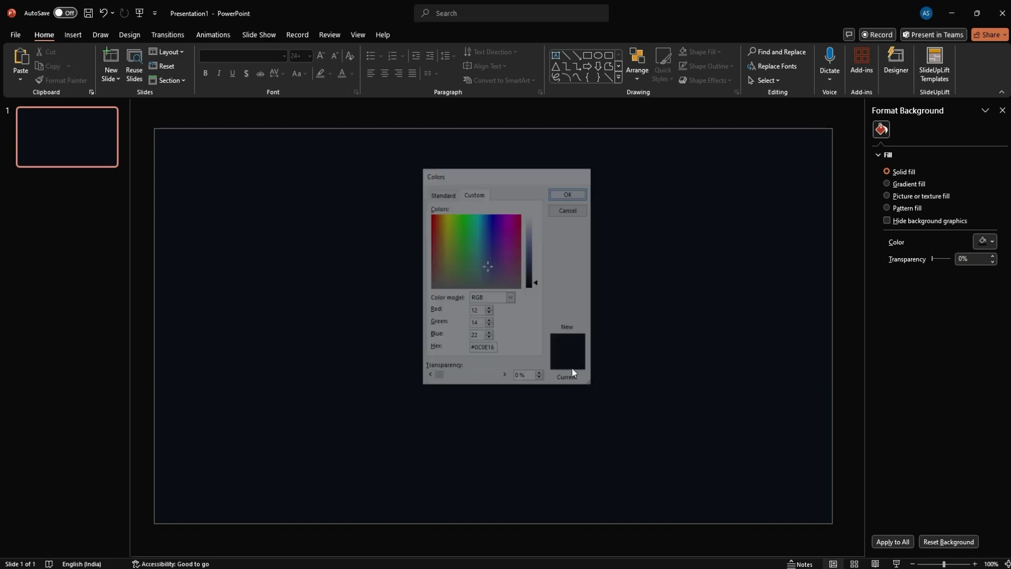
pyautogui.click(1002, 111)
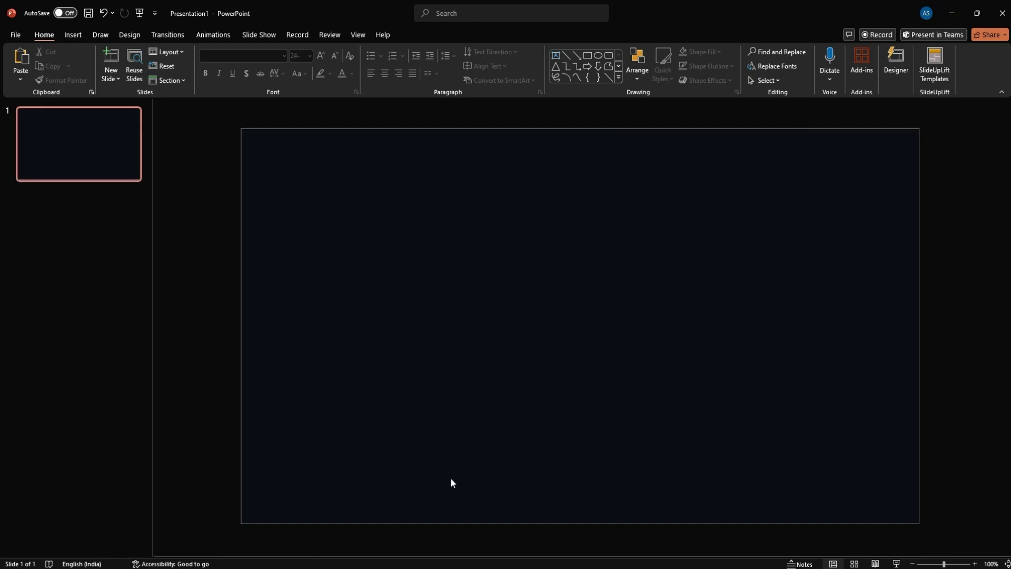
# Step: Add a top text box with 'Shaping the Future, One Project at a Time', white and centre-aligned
pyautogui.click(555, 57)
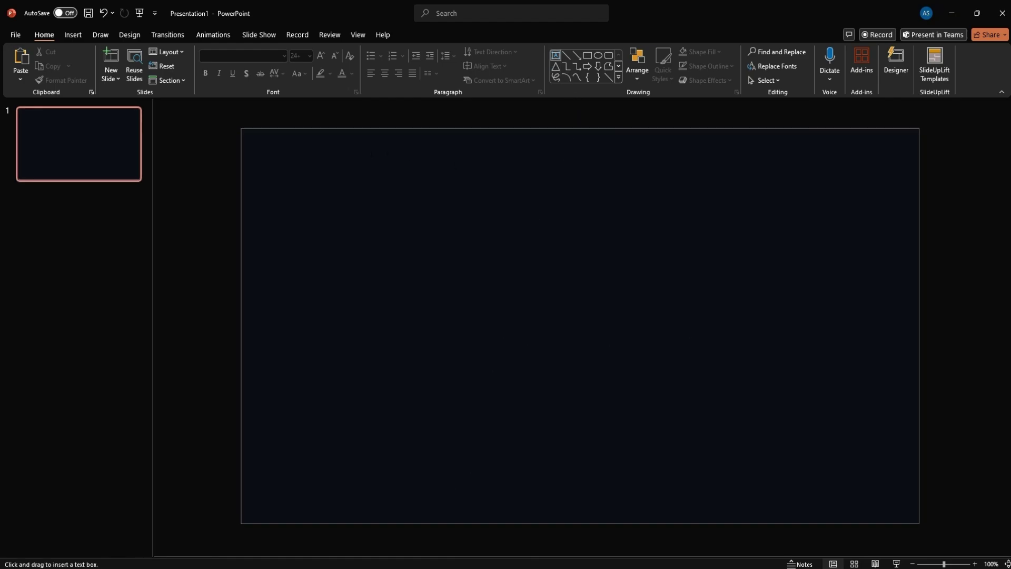
pyautogui.moveTo(311, 199); pyautogui.dragTo(711, 199)
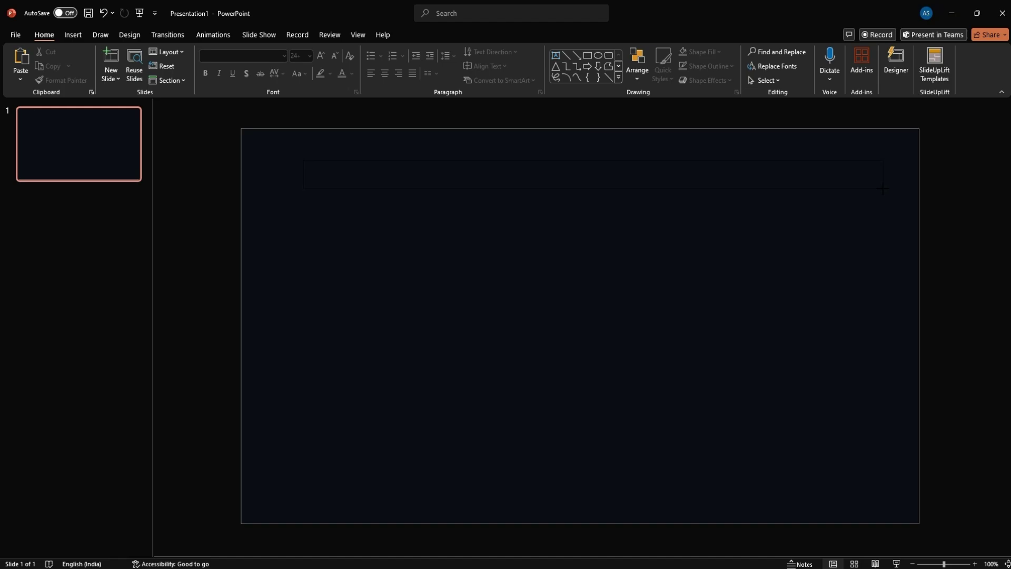
pyautogui.moveTo(883, 188); pyautogui.dragTo(883, 189)
pyautogui.write('Shaping the Future, One Project at a Time')
pyautogui.hotkey('ctrl', 'a')
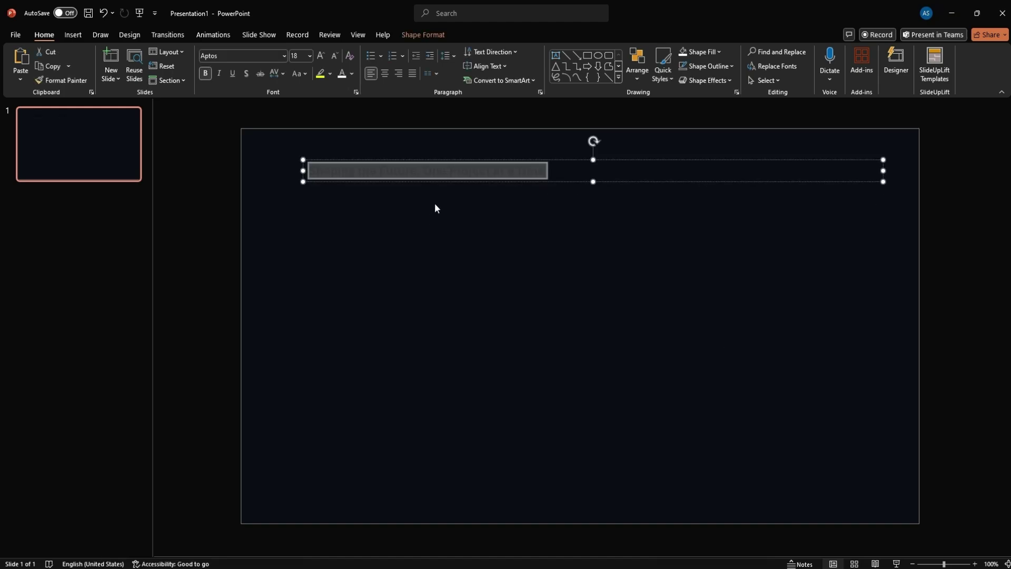
pyautogui.hotkey('ctrl', 'z')
pyautogui.click(388, 75)
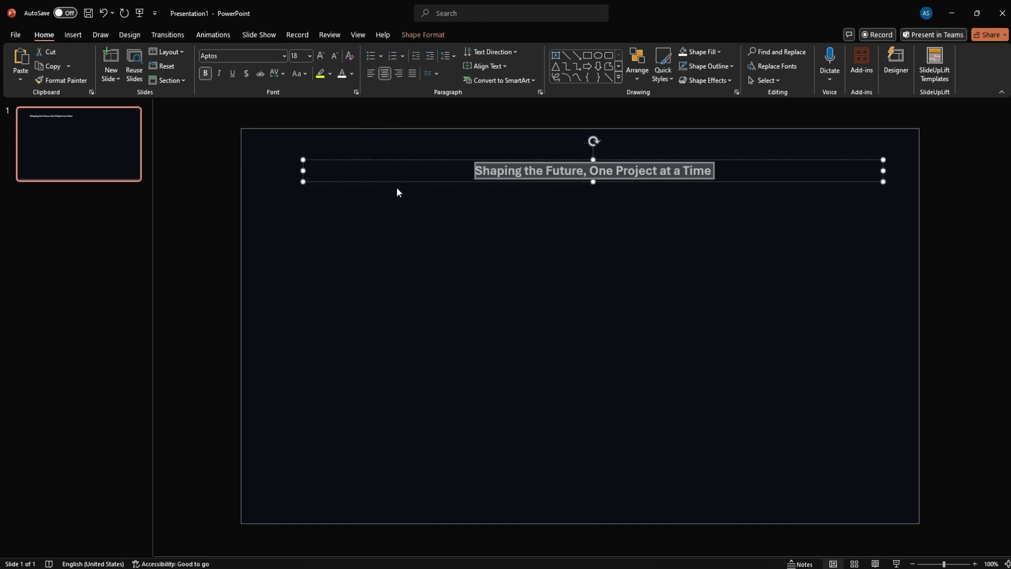
# Step: Enlarge the title to 32 pt in Poppins and centre the box near the slide top
pyautogui.click(320, 55)
pyautogui.click(320, 54)
pyautogui.click(321, 54)
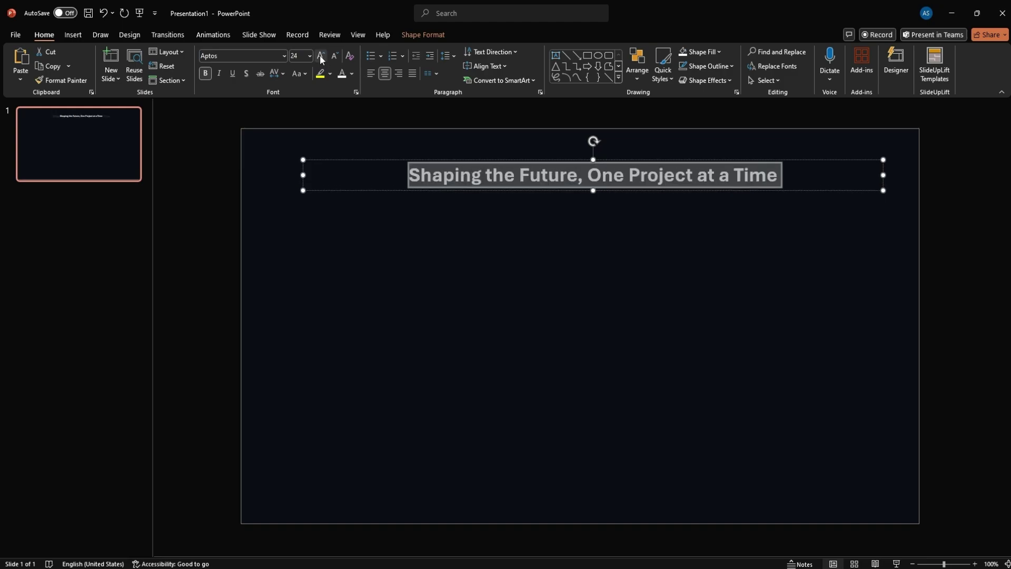
pyautogui.click(320, 55)
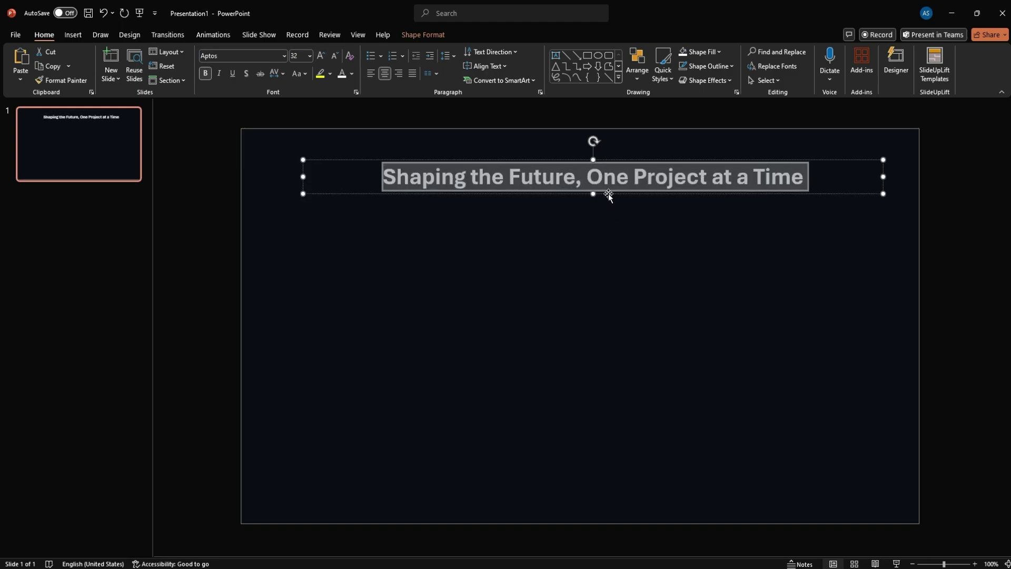
pyautogui.moveTo(608, 194); pyautogui.dragTo(596, 195)
pyautogui.click(256, 56)
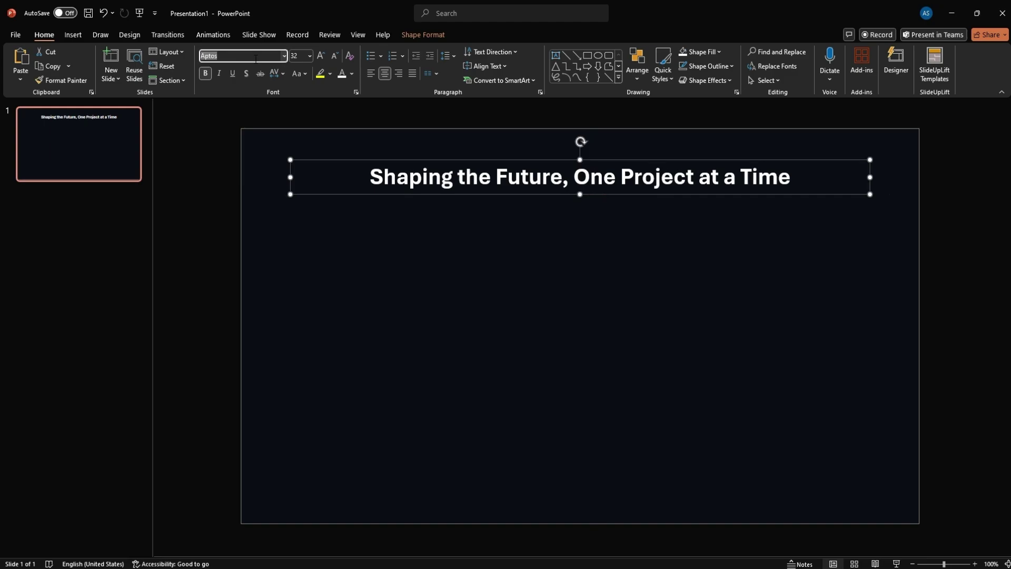
pyautogui.write('Poppins')
pyautogui.press('Return')
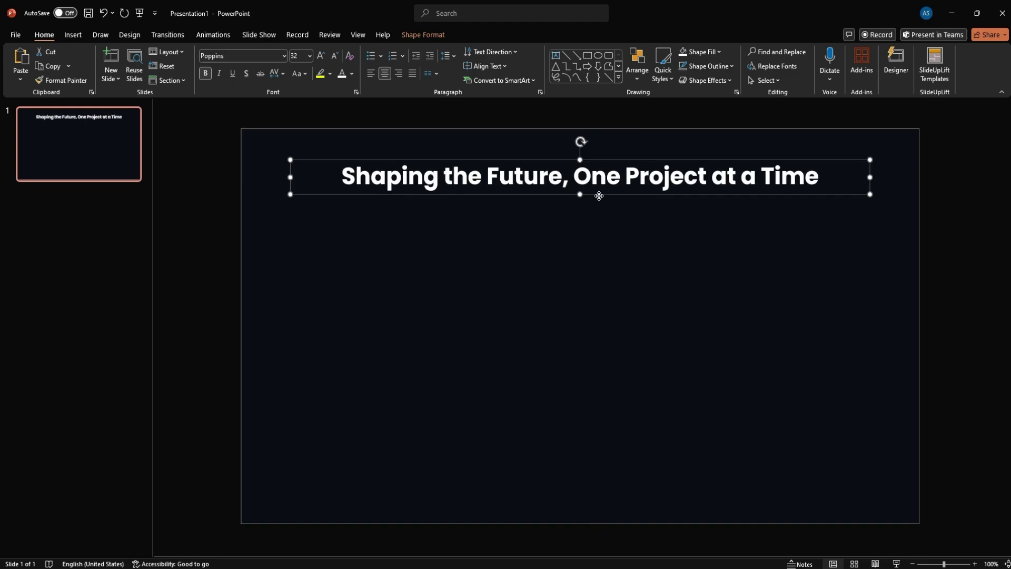
pyautogui.moveTo(599, 196); pyautogui.dragTo(598, 190)
pyautogui.click(490, 203)
# Step: Add a bottom text box with the pasted portfolio sentence, centre-aligned
pyautogui.click(555, 57)
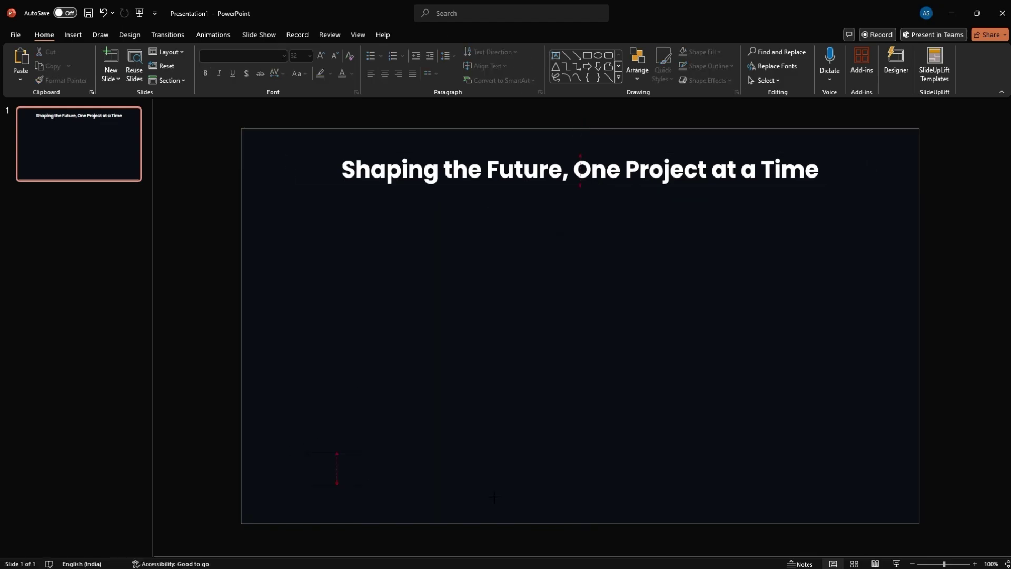
pyautogui.moveTo(306, 463)
pyautogui.mouseDown()
pyautogui.moveTo(858, 503)
pyautogui.moveTo(851, 509)
pyautogui.mouseUp()
pyautogui.write("Our portfolio showcases a diverse range of projects, each a testament to our ability to deliver innovative solutions for some of the world's most recognized brands.")
pyautogui.hotkey('ctrl', 'a')
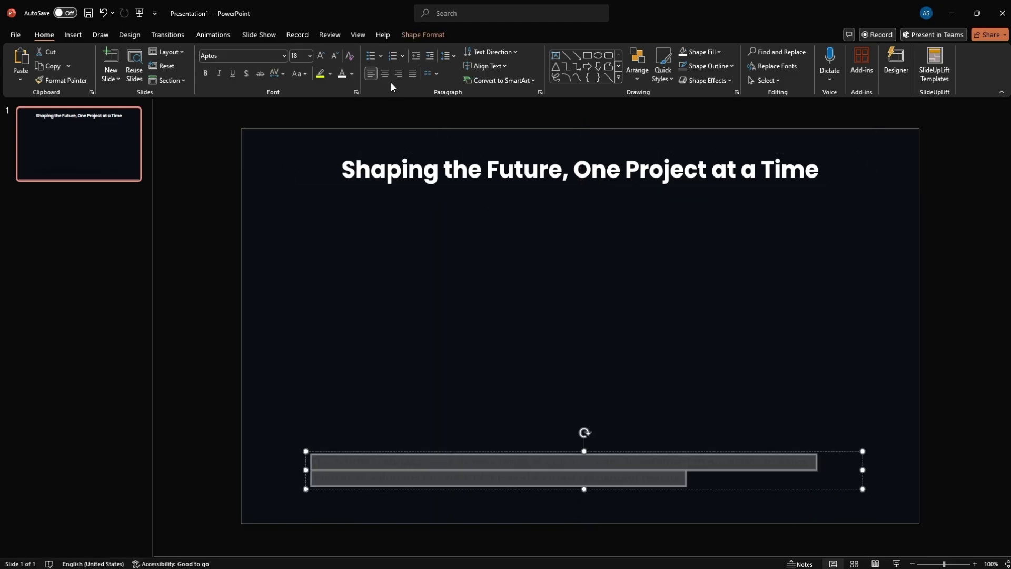
pyautogui.hotkey('ctrl', 'e')
pyautogui.moveTo(640, 489); pyautogui.dragTo(640, 506)
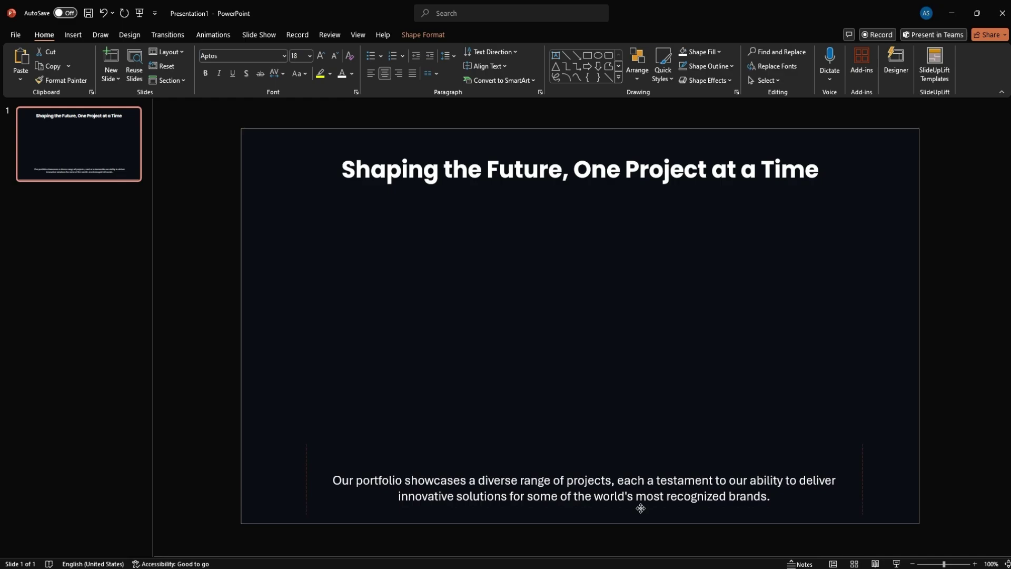
# Step: Centre the description box on the slide, shrink its text to 14 pt, and narrow it
pyautogui.click(639, 77)
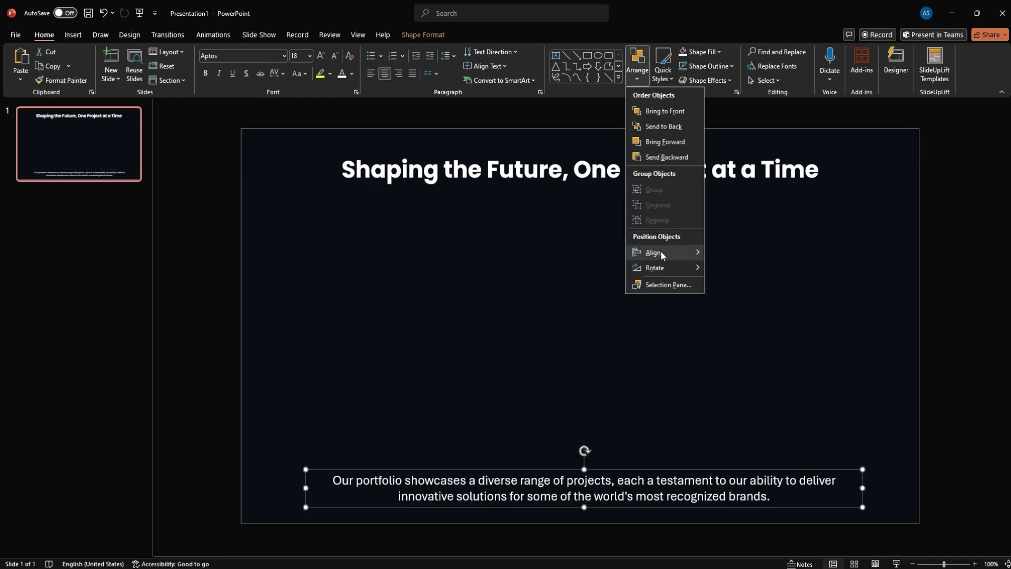
pyautogui.moveTo(660, 250)
pyautogui.click(723, 267)
pyautogui.click(333, 56)
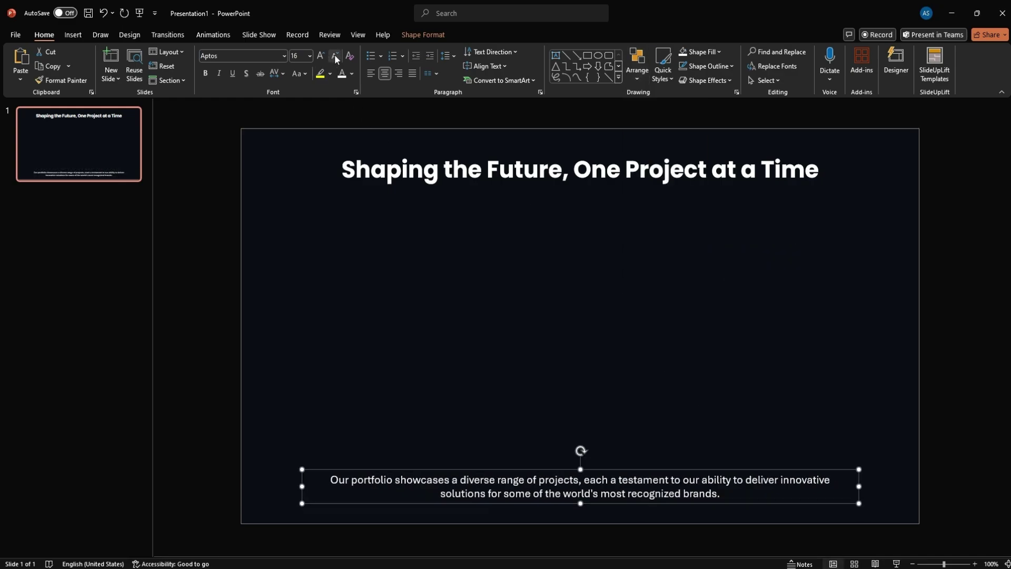
pyautogui.click(334, 55)
pyautogui.moveTo(861, 483); pyautogui.dragTo(804, 485)
pyautogui.click(668, 194)
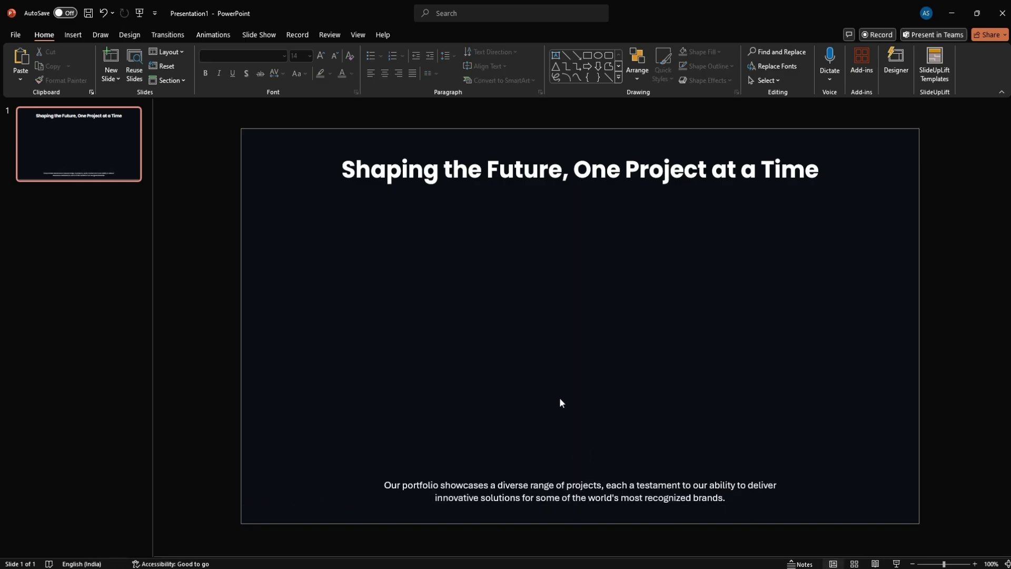
# Step: Insert the five building photos (Google, Apple, aerial warehouse, istockphoto and others) from Elements
pyautogui.click(77, 38)
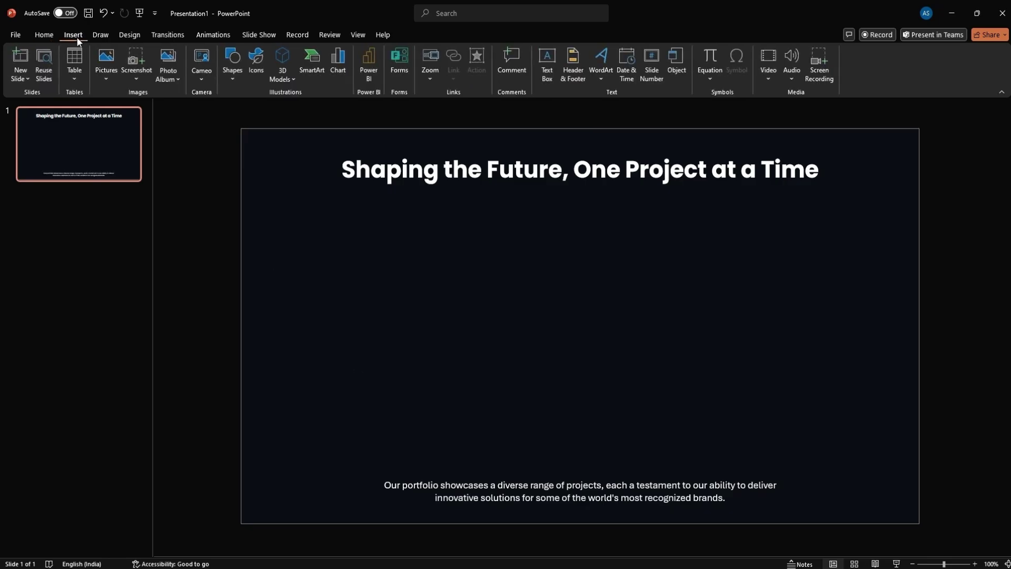
pyautogui.click(108, 78)
pyautogui.click(128, 107)
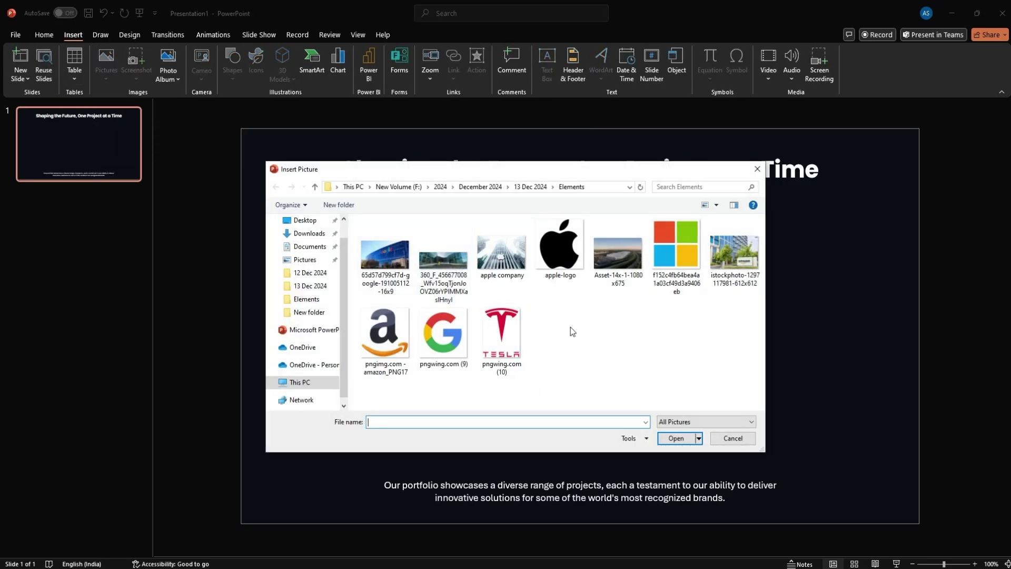
pyautogui.click(395, 268)
pyautogui.keyDown('shift'); pyautogui.click(525, 271); pyautogui.keyUp('shift')
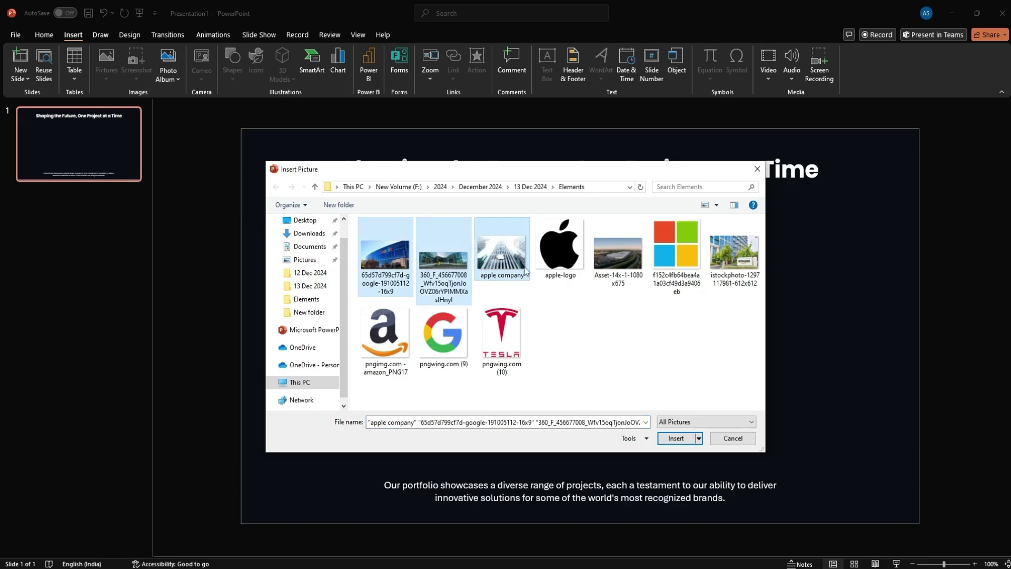
pyautogui.keyDown('ctrl'); pyautogui.click(640, 272); pyautogui.keyUp('ctrl')
pyautogui.keyDown('ctrl'); pyautogui.click(730, 268); pyautogui.keyUp('ctrl')
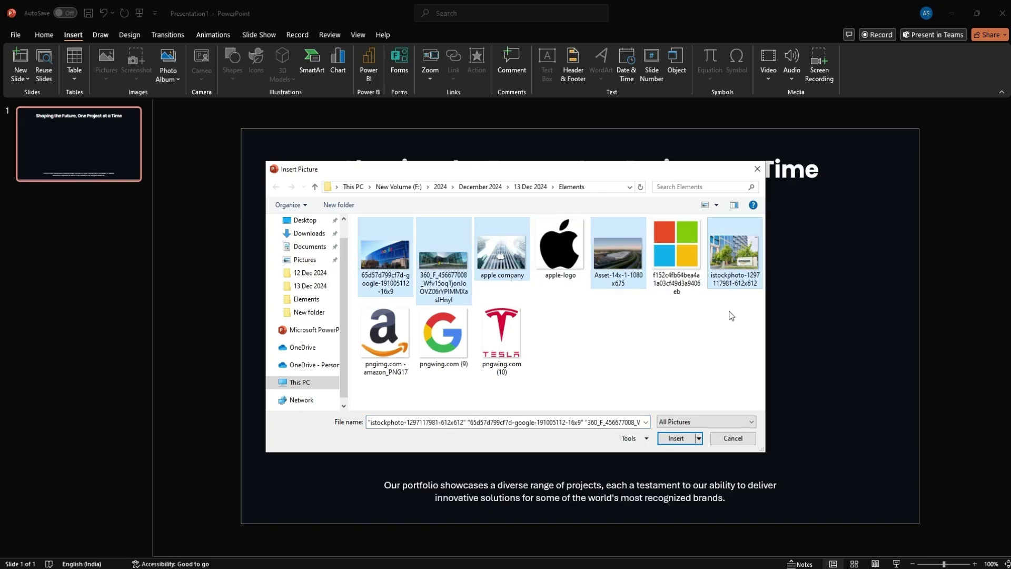
pyautogui.click(676, 438)
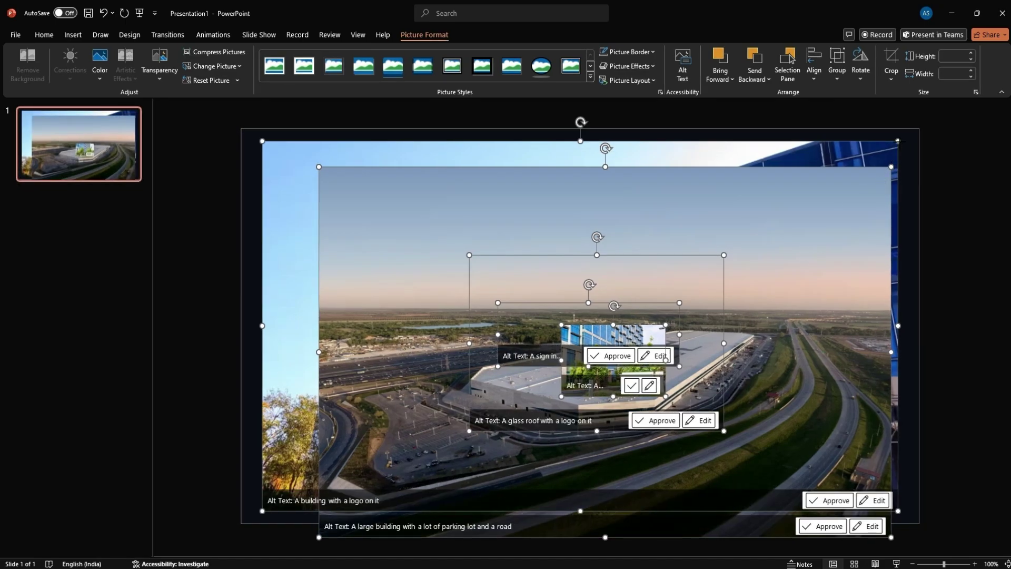
# Step: Shrink the stacked photos between title and description and crop them to rounded rectangles
pyautogui.moveTo(898, 141); pyautogui.dragTo(746, 276)
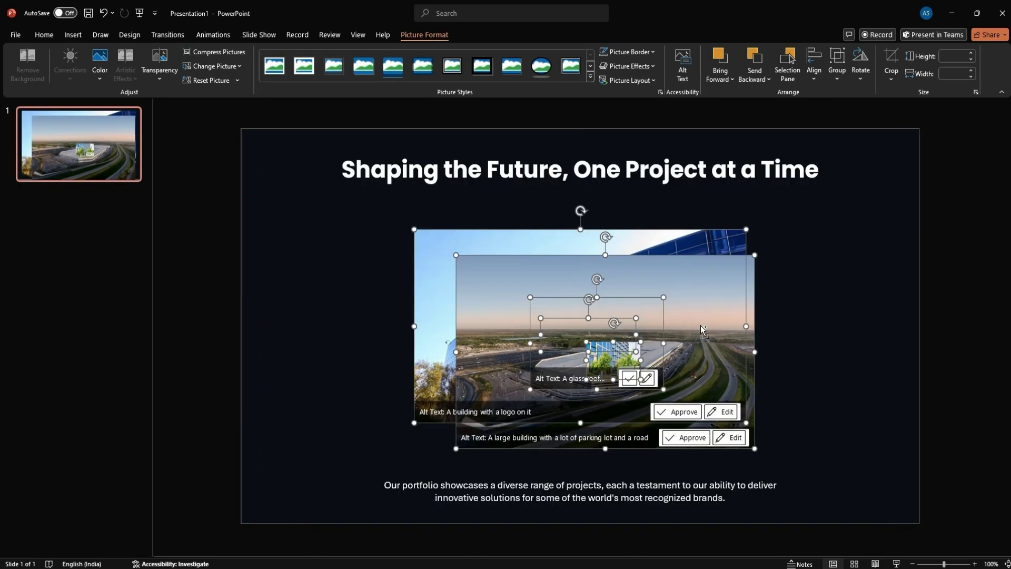
pyautogui.scroll(-3, 700, 327)
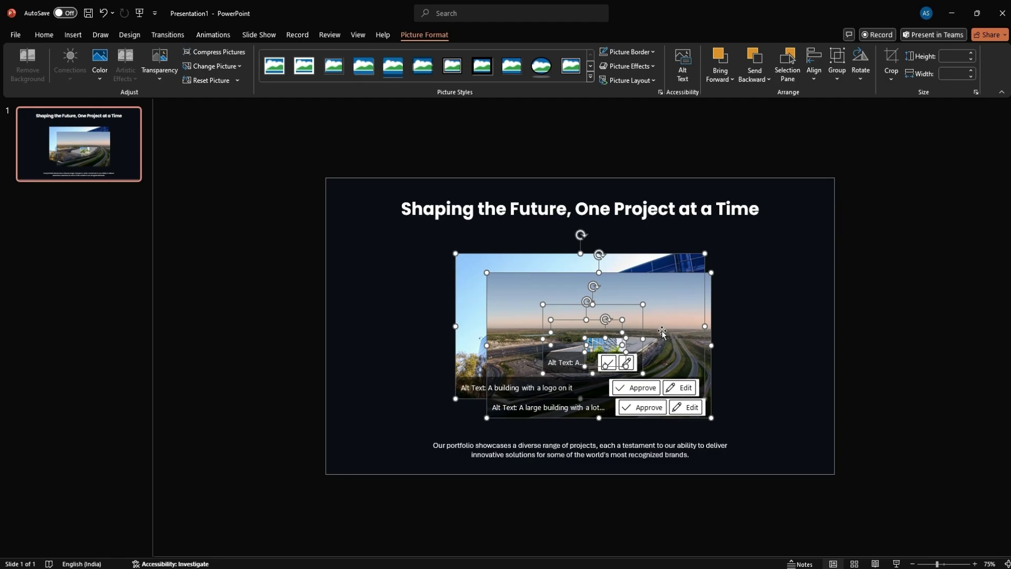
pyautogui.click(887, 81)
pyautogui.moveTo(898, 115)
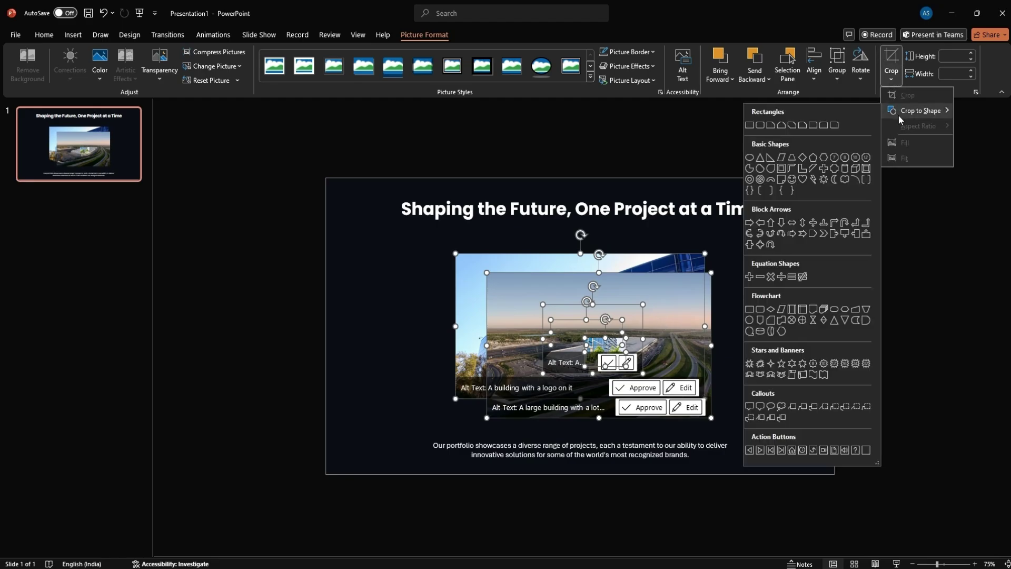
pyautogui.click(763, 127)
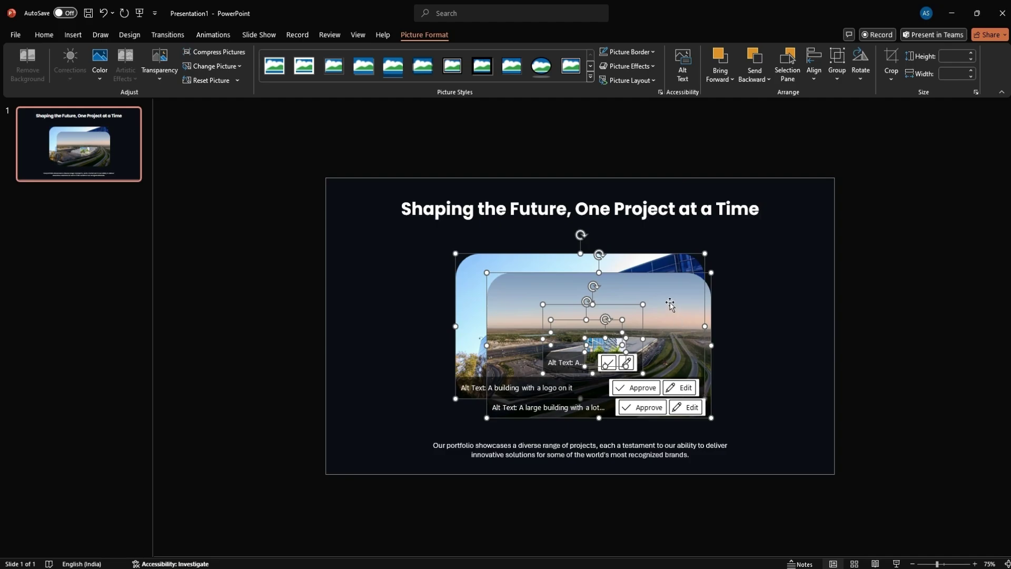
# Step: Move the stack aside and make the Google photo a centred 4.37 × 12.76 cm crop-filled strip
pyautogui.moveTo(669, 305); pyautogui.dragTo(383, 306)
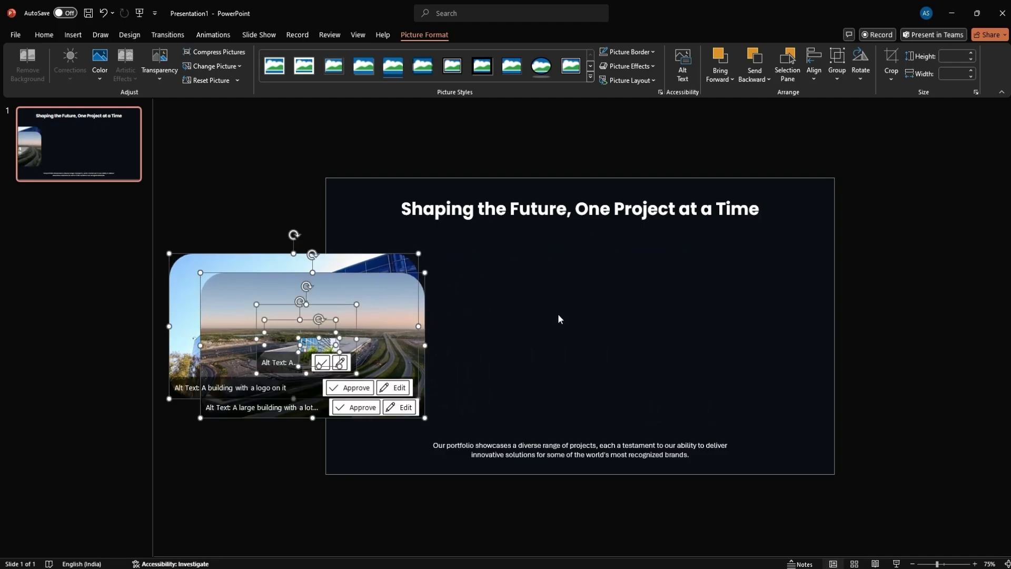
pyautogui.click(557, 317)
pyautogui.moveTo(251, 269); pyautogui.dragTo(554, 272)
pyautogui.moveTo(705, 333); pyautogui.dragTo(601, 325)
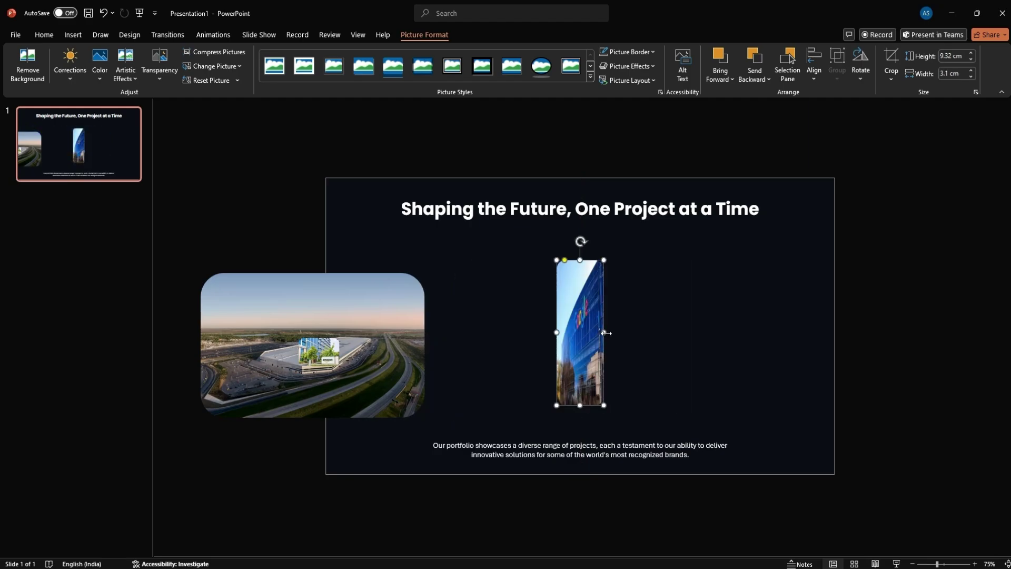
pyautogui.moveTo(578, 259); pyautogui.dragTo(579, 231)
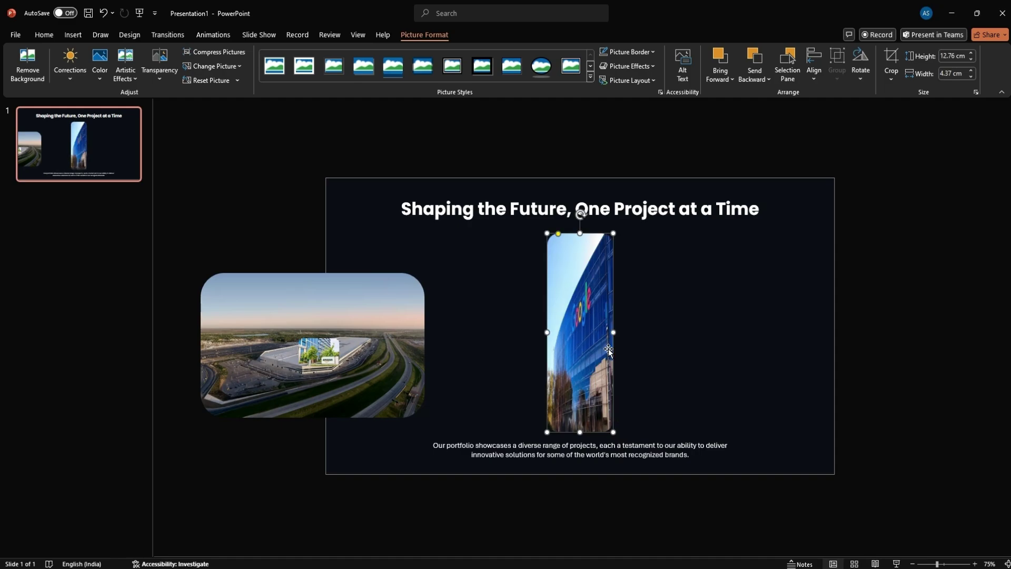
pyautogui.click(888, 76)
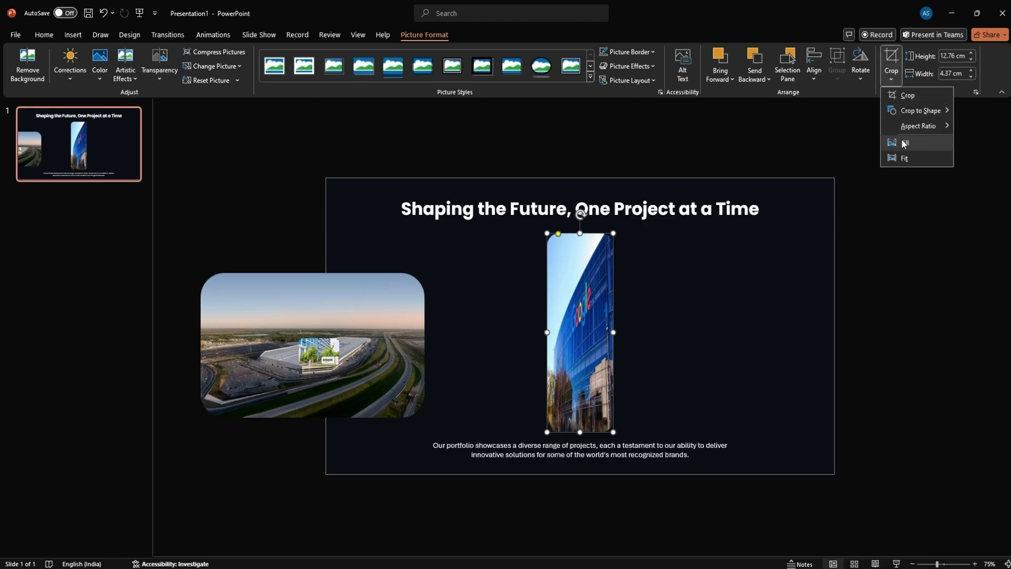
pyautogui.click(902, 143)
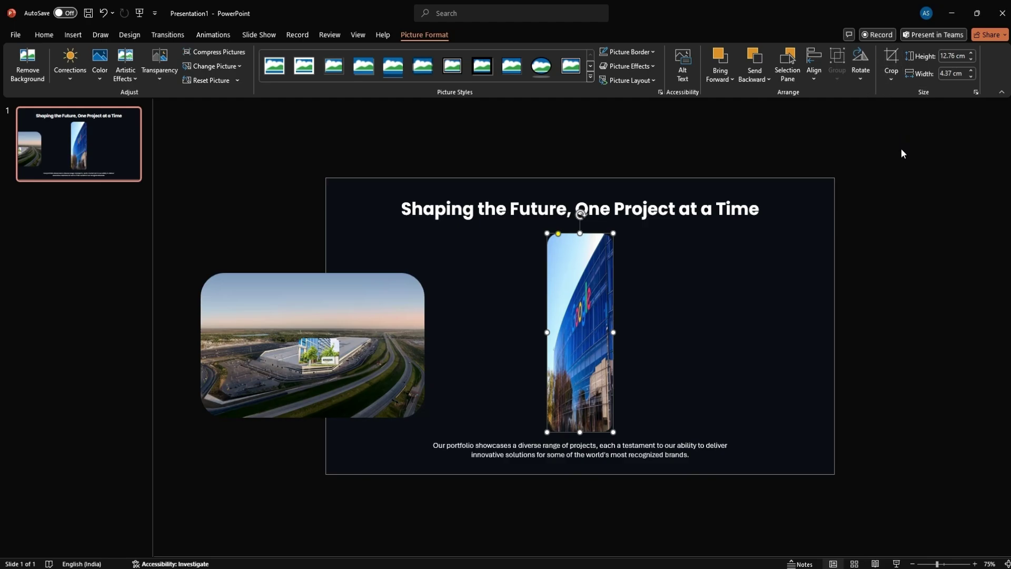
pyautogui.click(788, 311)
pyautogui.click(586, 364)
pyautogui.moveTo(585, 363); pyautogui.dragTo(586, 362)
pyautogui.click(362, 371)
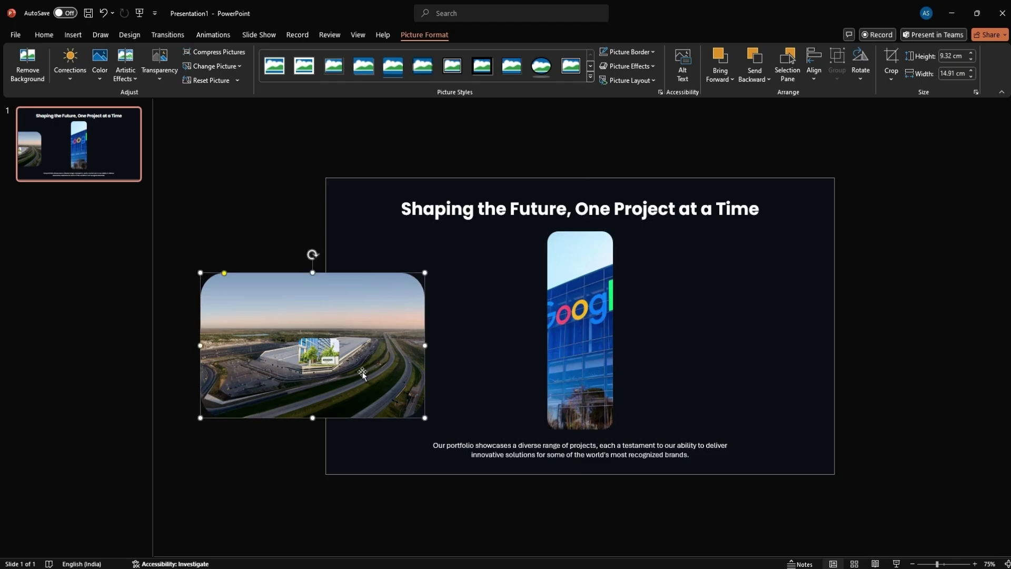
# Step: Bring the aerial photo forward, size it 4.37 × 12.76 cm right of Google, and crop-fill it
pyautogui.rightClick(362, 371)
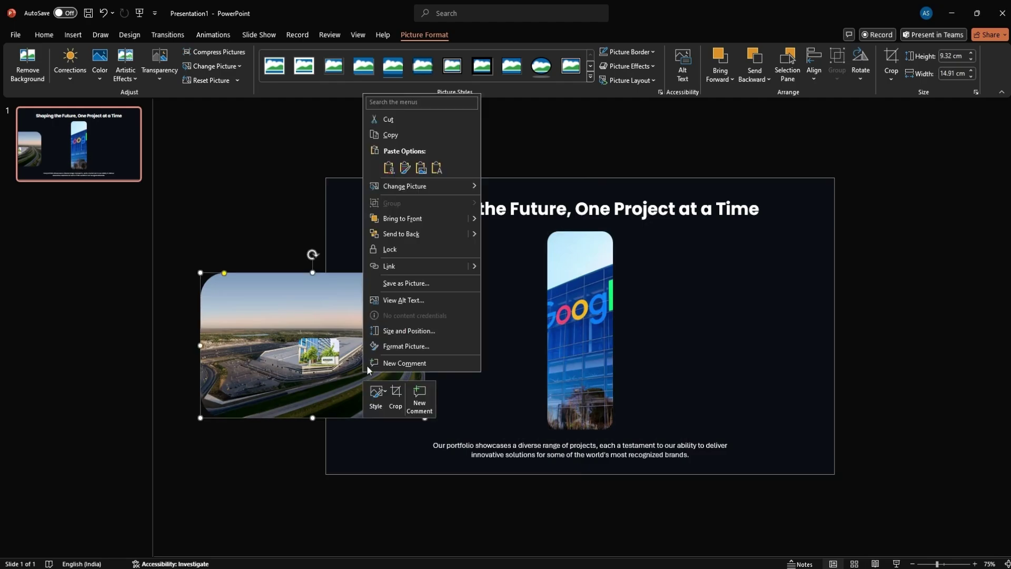
pyautogui.click(437, 219)
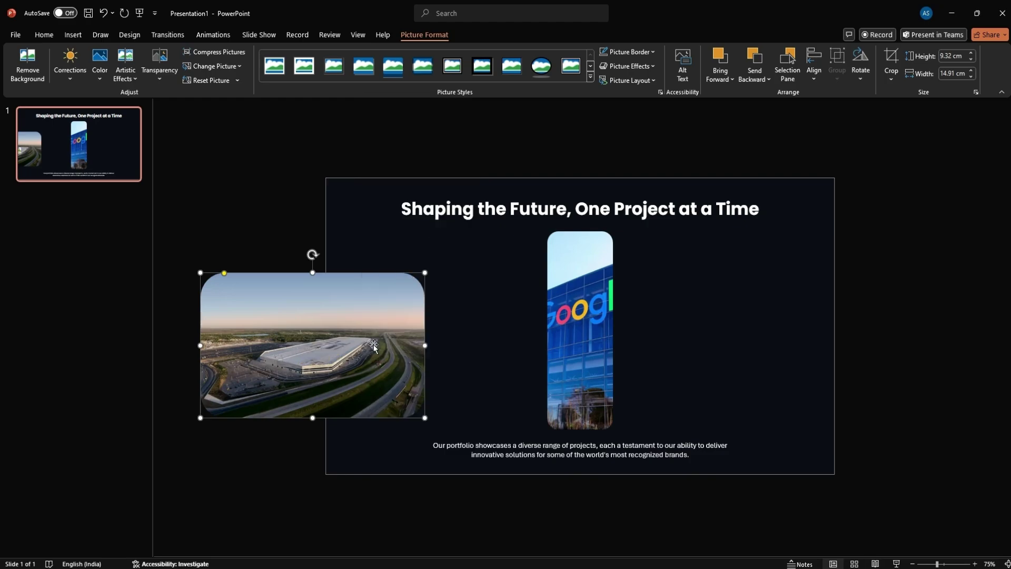
pyautogui.moveTo(374, 347); pyautogui.dragTo(557, 347)
pyautogui.moveTo(385, 331); pyautogui.dragTo(548, 331)
pyautogui.moveTo(581, 232)
pyautogui.mouseDown()
pyautogui.moveTo(590, 207)
pyautogui.moveTo(586, 231)
pyautogui.mouseUp()
pyautogui.moveTo(580, 406); pyautogui.dragTo(581, 430)
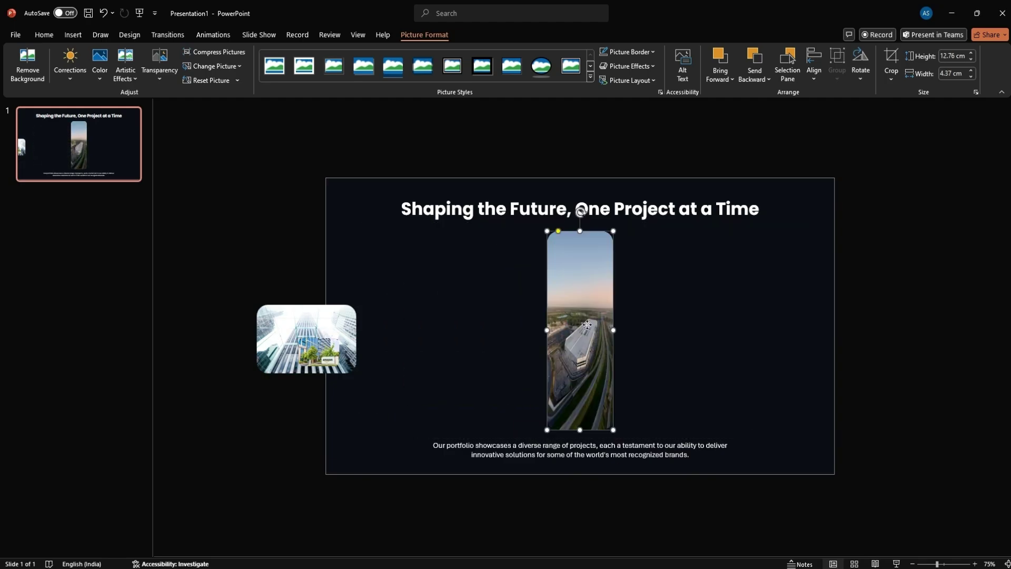
pyautogui.moveTo(588, 325); pyautogui.dragTo(656, 319)
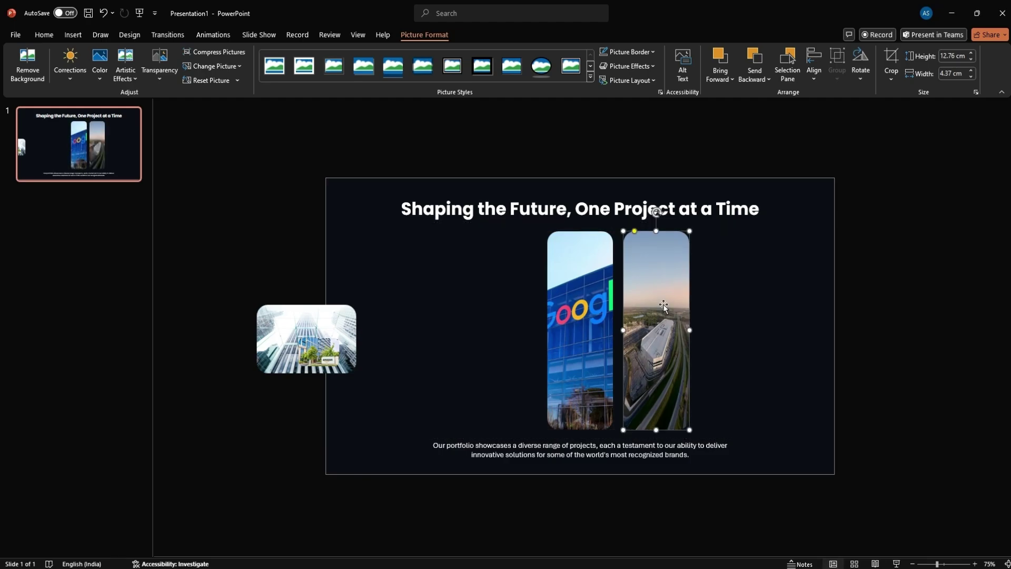
pyautogui.click(886, 76)
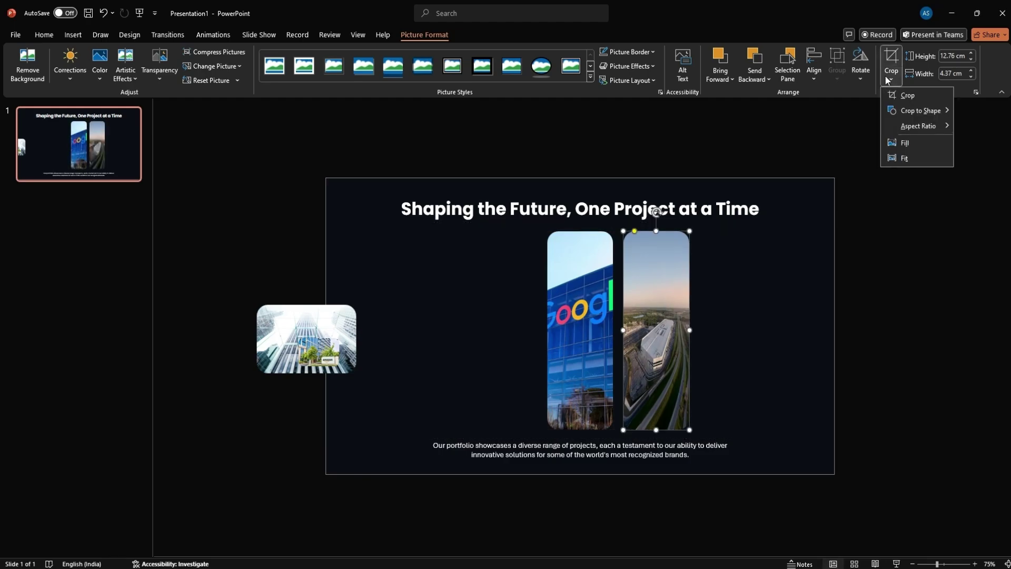
pyautogui.click(900, 146)
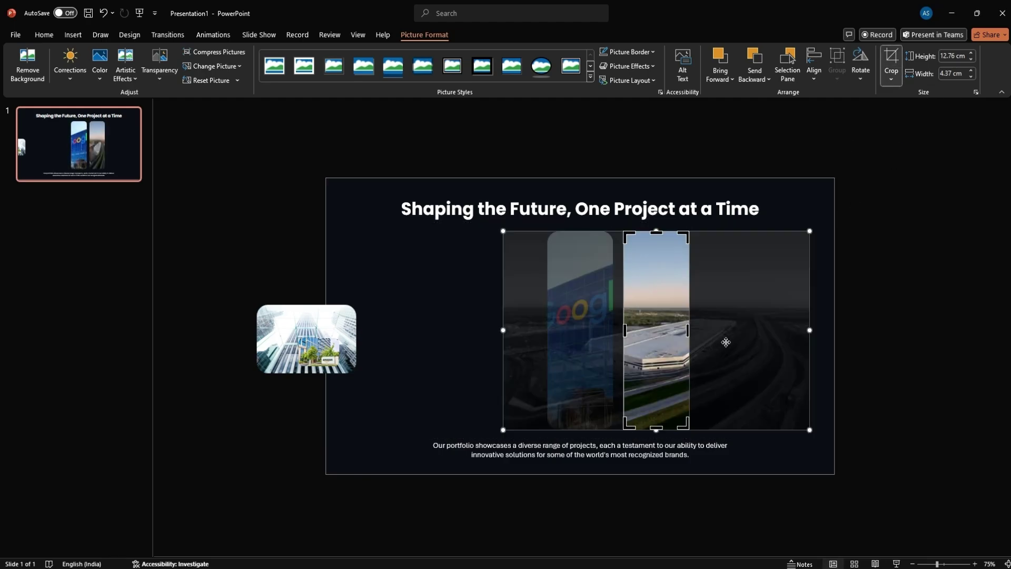
pyautogui.click(837, 354)
pyautogui.click(670, 349)
# Step: Make the Amazon photo a full-height strip in the row, crop-filled with its image shifted left
pyautogui.click(329, 349)
pyautogui.moveTo(339, 338); pyautogui.dragTo(416, 287)
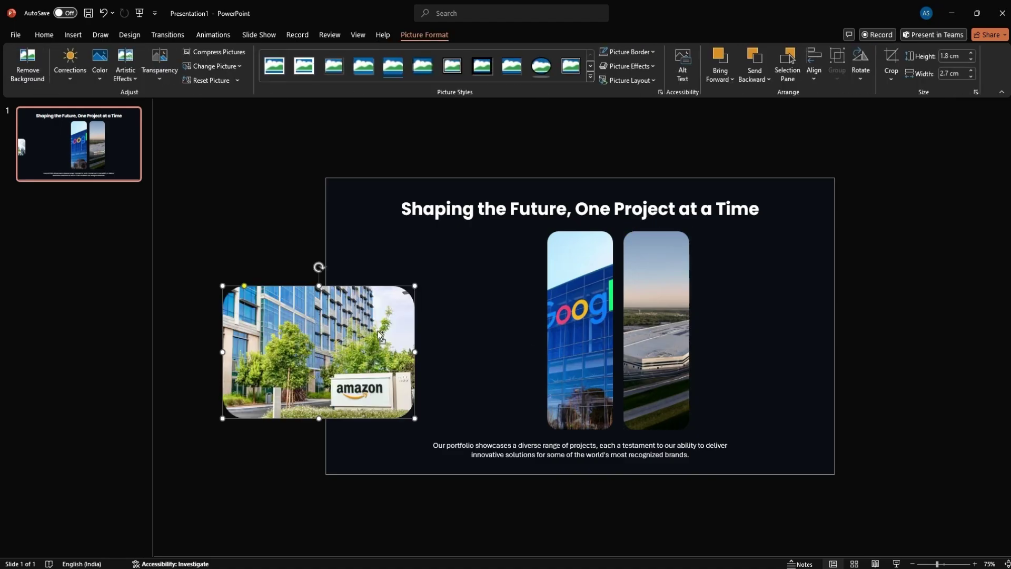
pyautogui.moveTo(378, 331); pyautogui.dragTo(574, 317)
pyautogui.moveTo(419, 337); pyautogui.dragTo(547, 338)
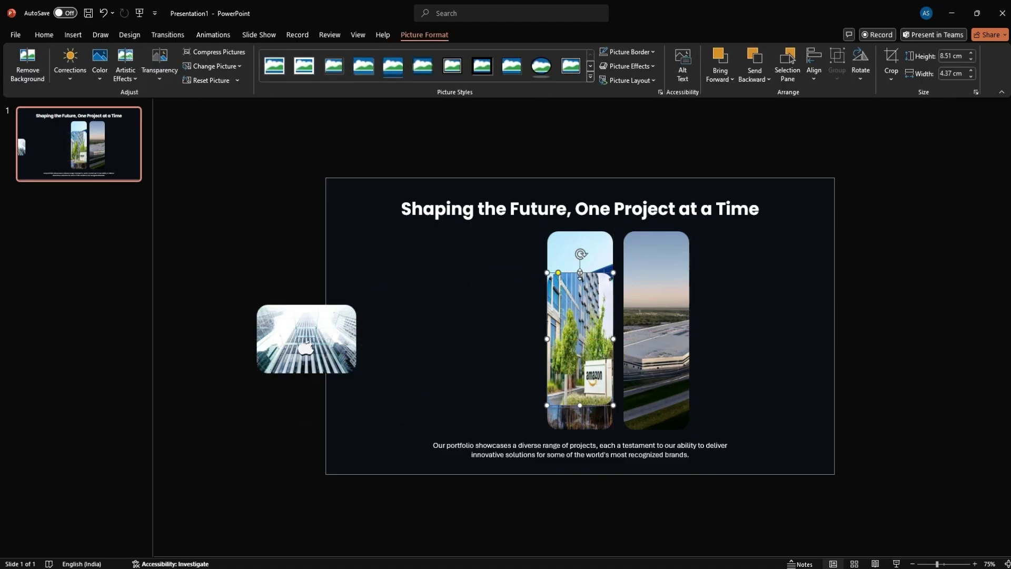
pyautogui.moveTo(580, 273); pyautogui.dragTo(580, 232)
pyautogui.moveTo(580, 405); pyautogui.dragTo(580, 430)
pyautogui.moveTo(571, 330); pyautogui.dragTo(648, 330)
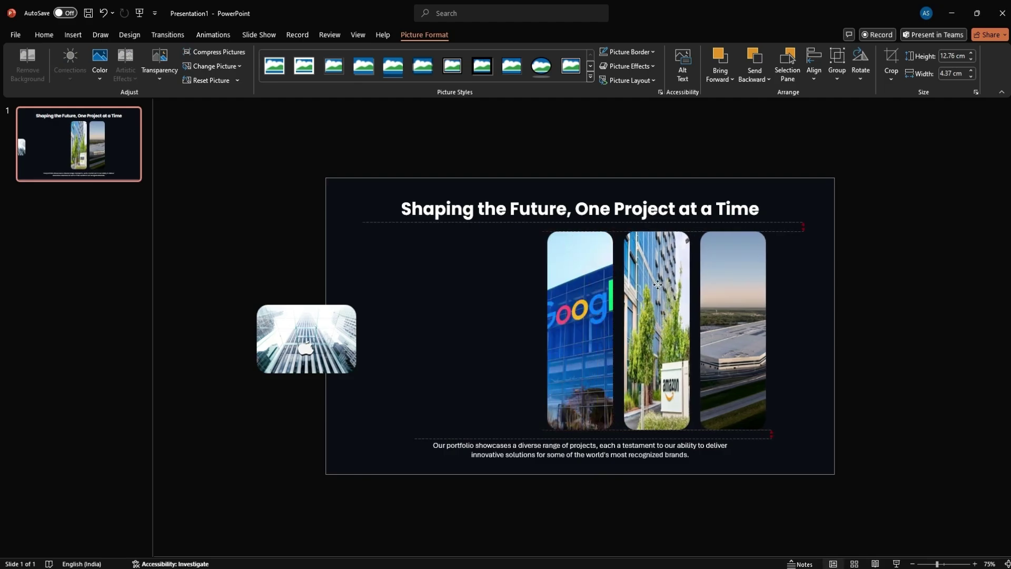
pyautogui.click(657, 330)
pyautogui.click(891, 79)
pyautogui.click(897, 143)
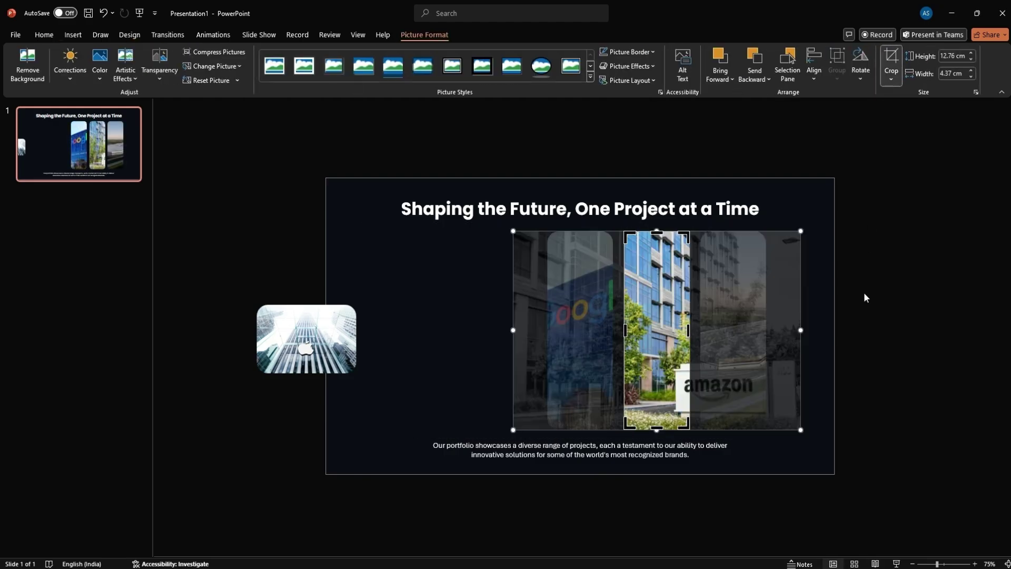
pyautogui.moveTo(662, 315); pyautogui.dragTo(607, 314)
pyautogui.click(872, 416)
# Step: Bring the Apple photo forward, size it into a matching strip, and crop-fill it
pyautogui.rightClick(337, 346)
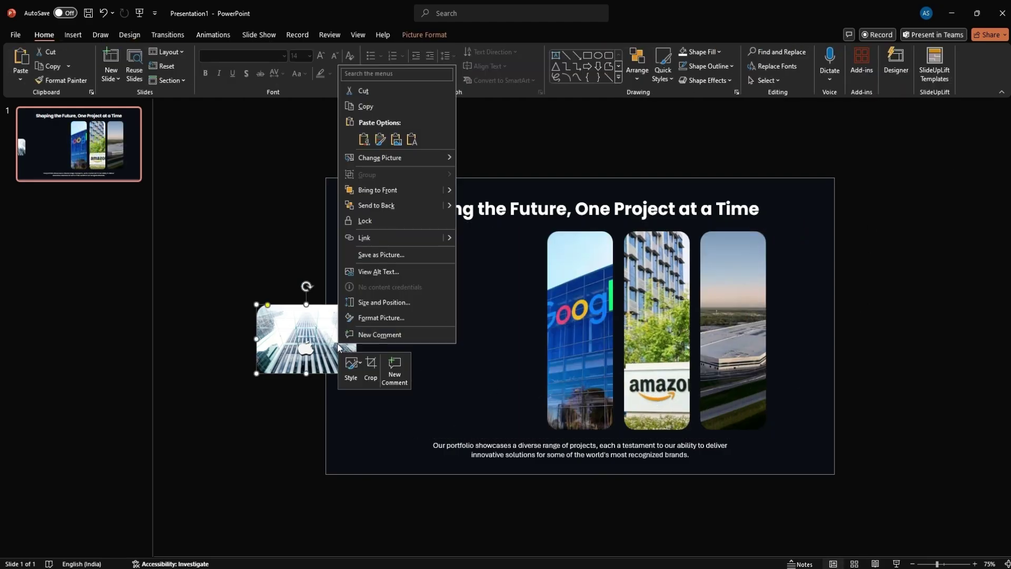
pyautogui.click(376, 190)
pyautogui.moveTo(324, 355); pyautogui.dragTo(575, 430)
pyautogui.moveTo(524, 331); pyautogui.dragTo(547, 330)
pyautogui.moveTo(623, 327); pyautogui.dragTo(614, 329)
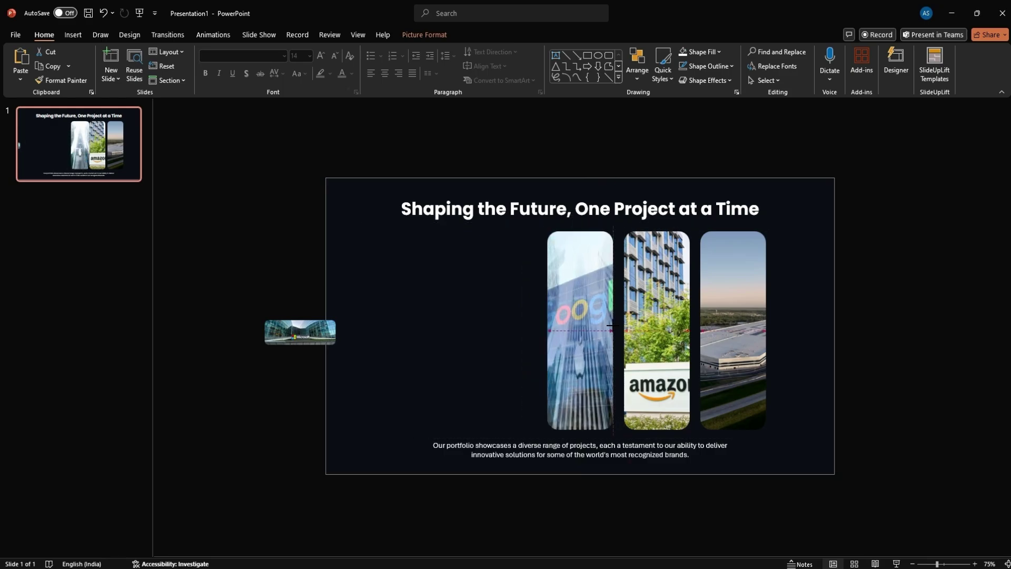
pyautogui.click(424, 34)
pyautogui.click(889, 82)
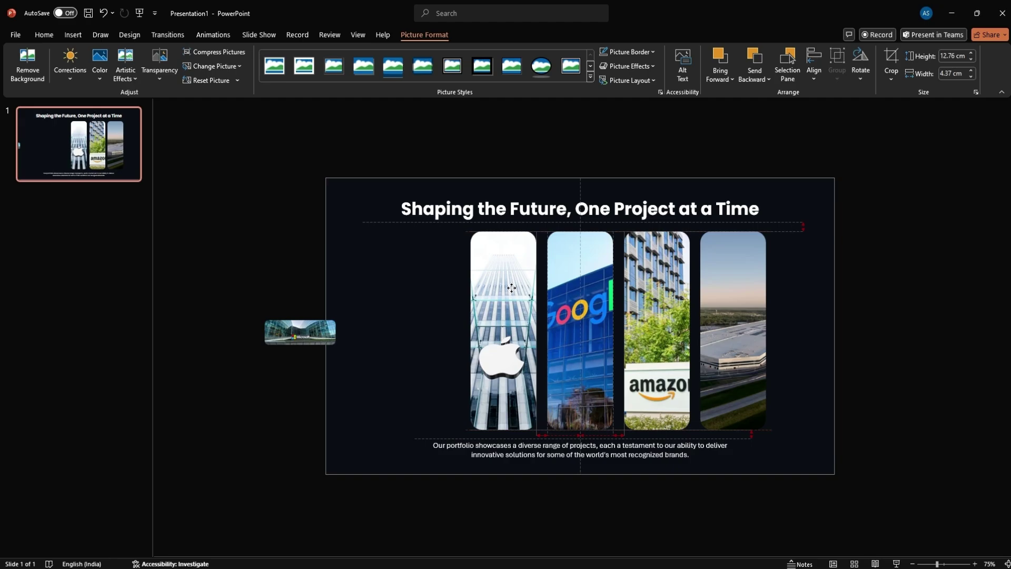
# Step: Bring the Microsoft photo forward as a 4.37 × 12.76 cm strip in the row's first slot
pyautogui.click(332, 327)
pyautogui.moveTo(336, 319); pyautogui.dragTo(472, 273)
pyautogui.moveTo(280, 320); pyautogui.dragTo(524, 271)
pyautogui.rightClick(443, 323)
pyautogui.click(506, 172)
pyautogui.moveTo(615, 297); pyautogui.dragTo(611, 299)
pyautogui.moveTo(587, 350); pyautogui.dragTo(585, 429)
pyautogui.moveTo(619, 328); pyautogui.dragTo(613, 363)
pyautogui.moveTo(582, 333); pyautogui.dragTo(429, 333)
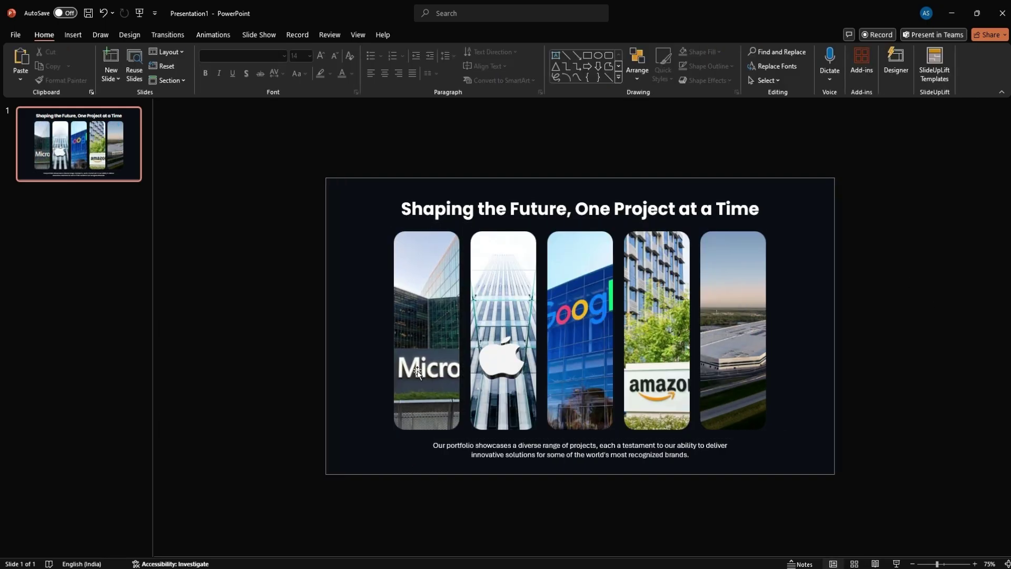
# Step: Crop the Microsoft strip, shifting its image so the logo shows
pyautogui.click(429, 338)
pyautogui.rightClick(441, 371)
pyautogui.click(473, 392)
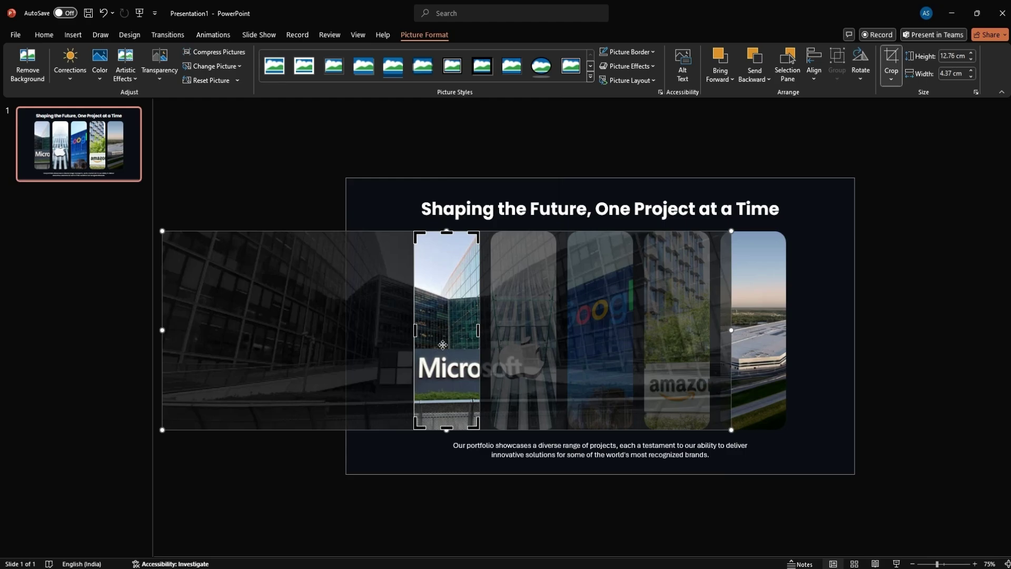
pyautogui.moveTo(442, 358); pyautogui.dragTo(476, 358)
pyautogui.click(426, 500)
pyautogui.click(430, 320)
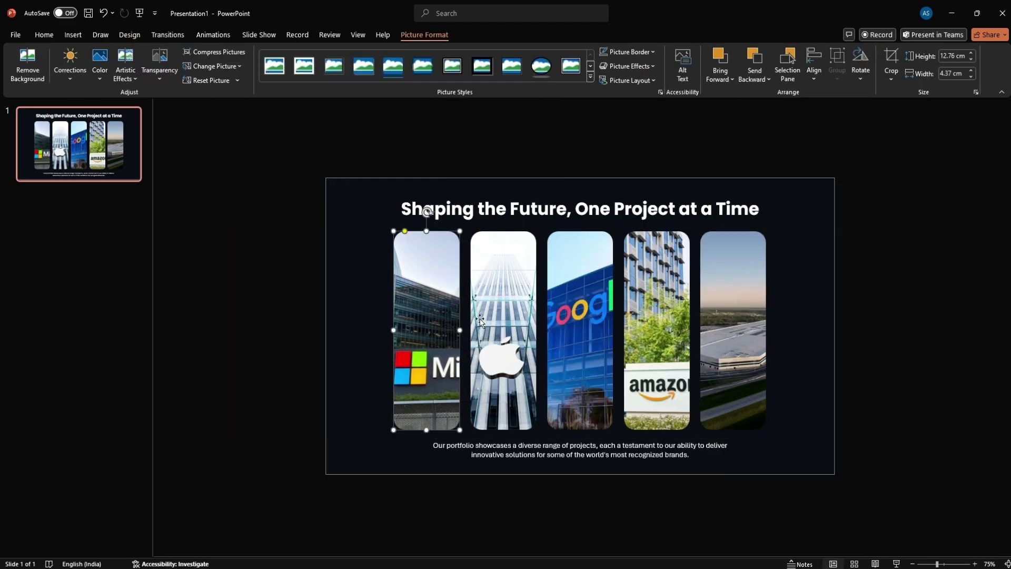
# Step: Select all five strips, distribute them horizontally, and group them
pyautogui.keyDown('shift'); pyautogui.click(529, 317); pyautogui.keyUp('shift')
pyautogui.keyDown('shift'); pyautogui.click(588, 304); pyautogui.keyUp('shift')
pyautogui.keyDown('shift'); pyautogui.click(661, 297); pyautogui.keyUp('shift')
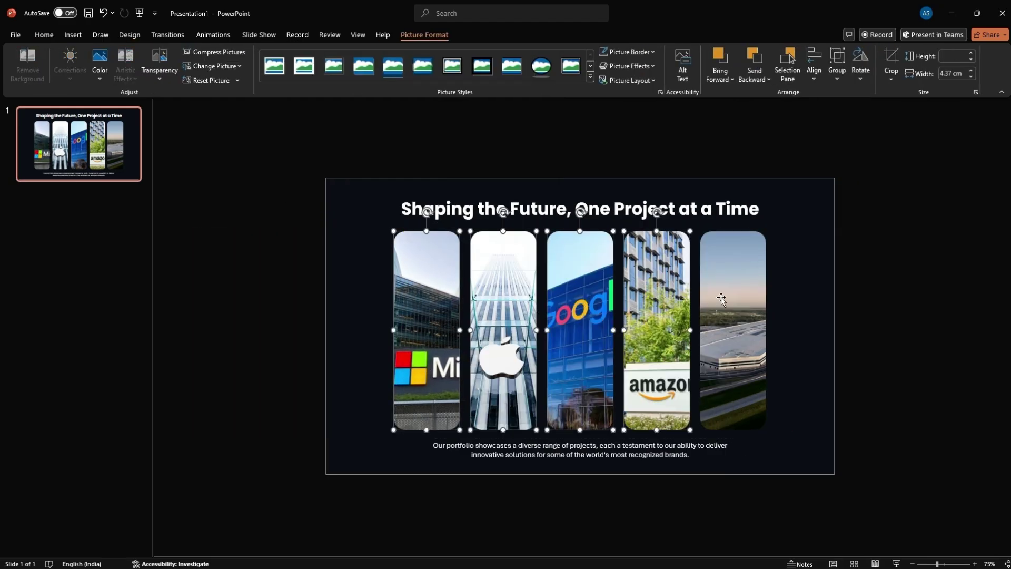
pyautogui.keyDown('shift'); pyautogui.click(723, 299); pyautogui.keyUp('shift')
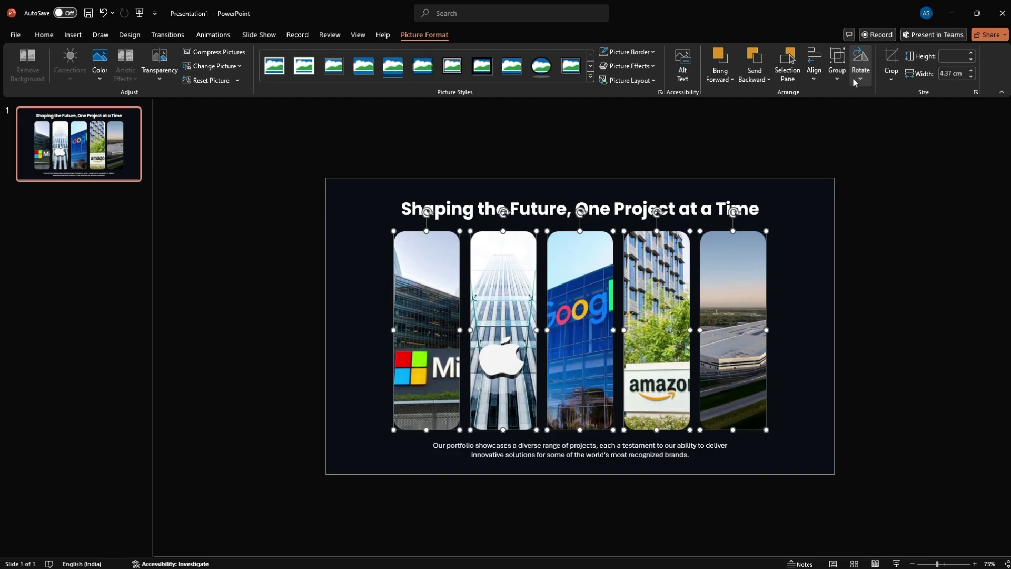
pyautogui.click(823, 74)
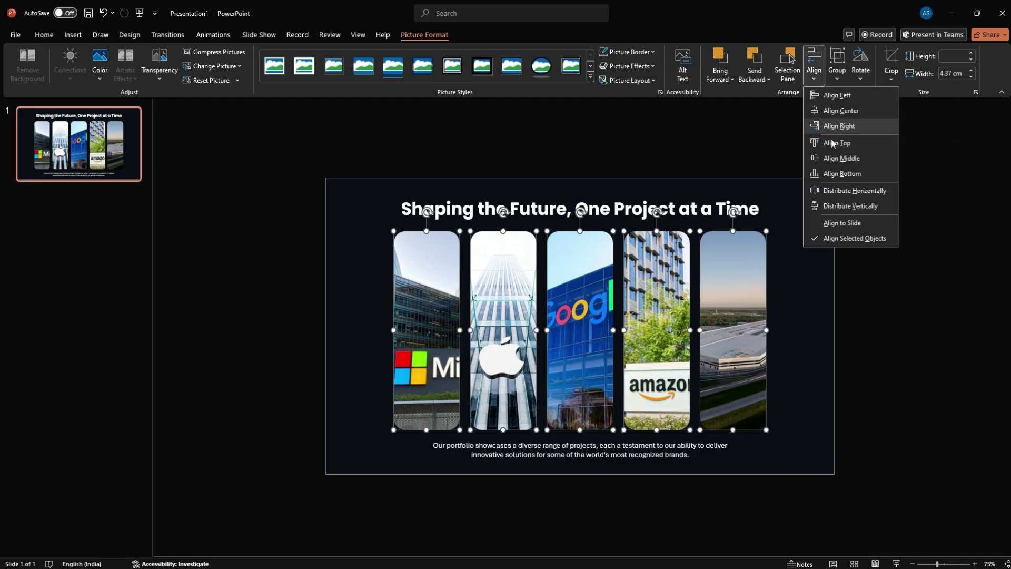
pyautogui.click(833, 194)
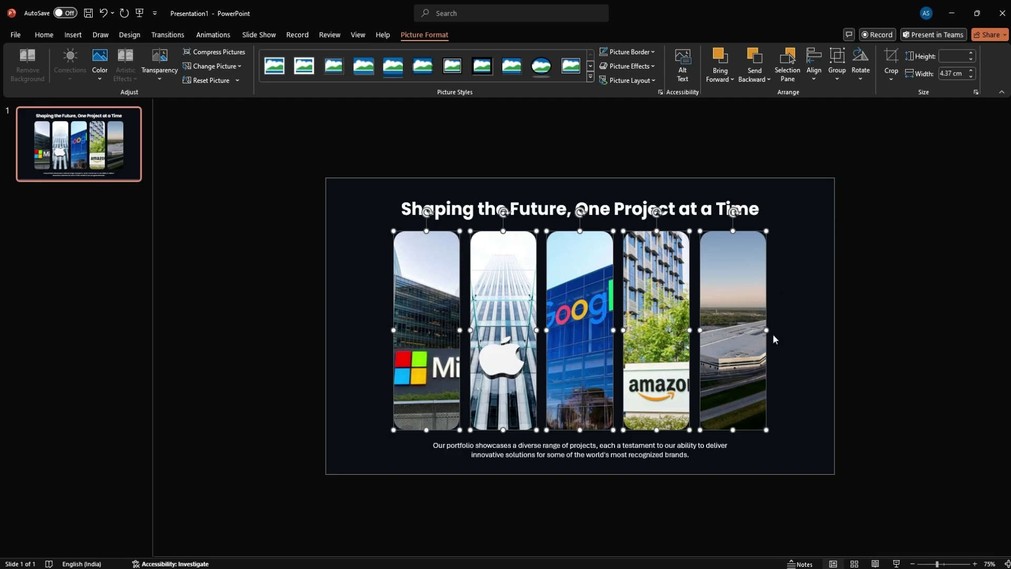
pyautogui.hotkey('ctrl', 'g')
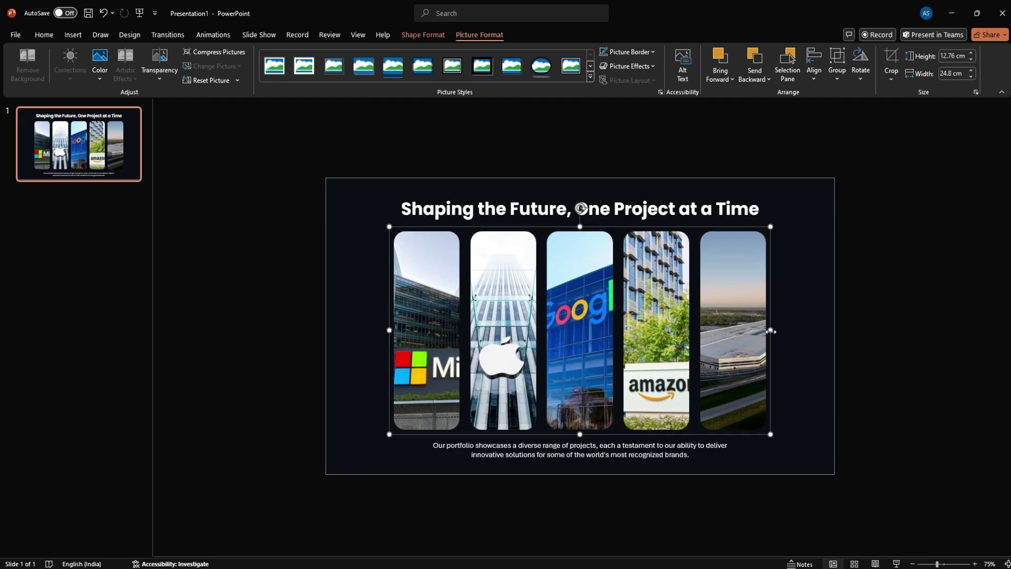
# Step: Widen the group to 28.19 cm and centre it horizontally and vertically on the slide
pyautogui.moveTo(771, 330); pyautogui.dragTo(795, 330)
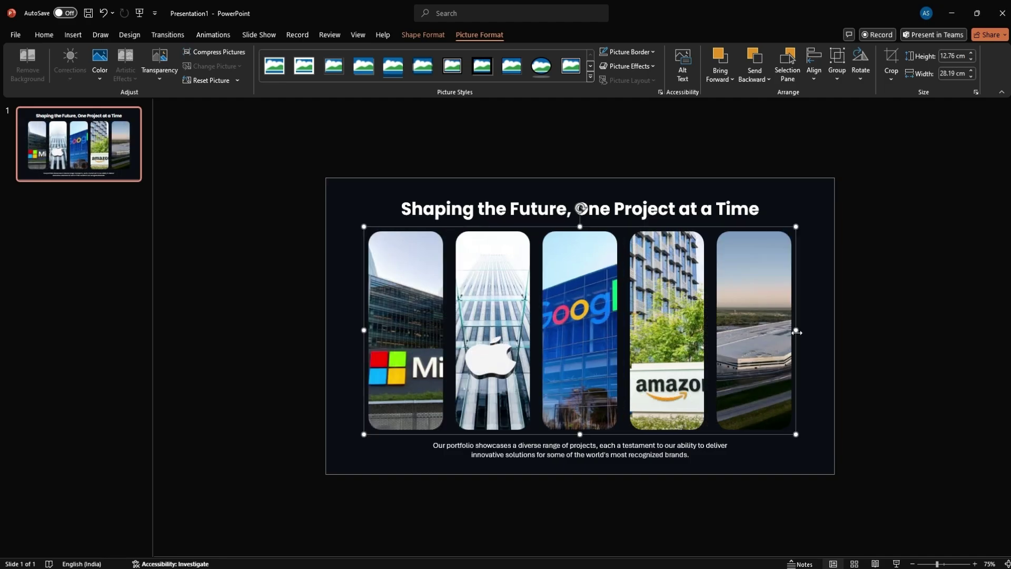
pyautogui.click(812, 77)
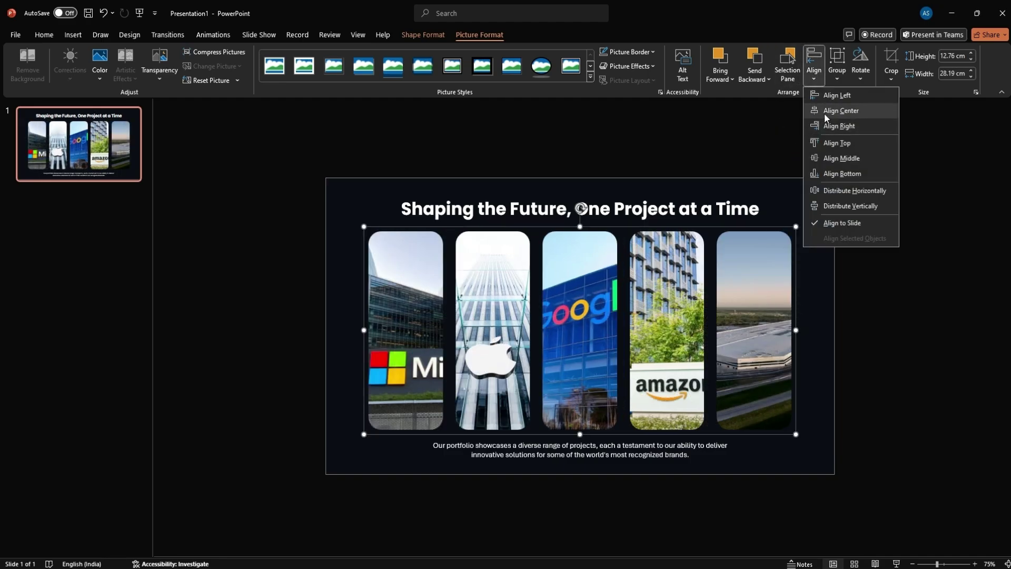
pyautogui.click(824, 111)
pyautogui.click(814, 69)
pyautogui.click(821, 158)
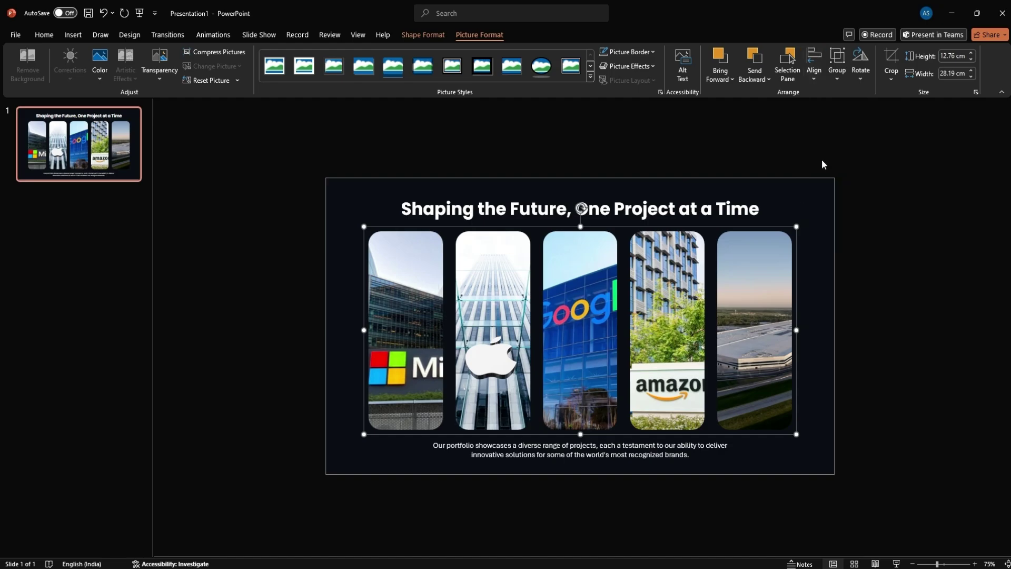
# Step: Nudge the photo group into place and shorten the two outer photos about their centres
pyautogui.moveTo(676, 318); pyautogui.dragTo(675, 322)
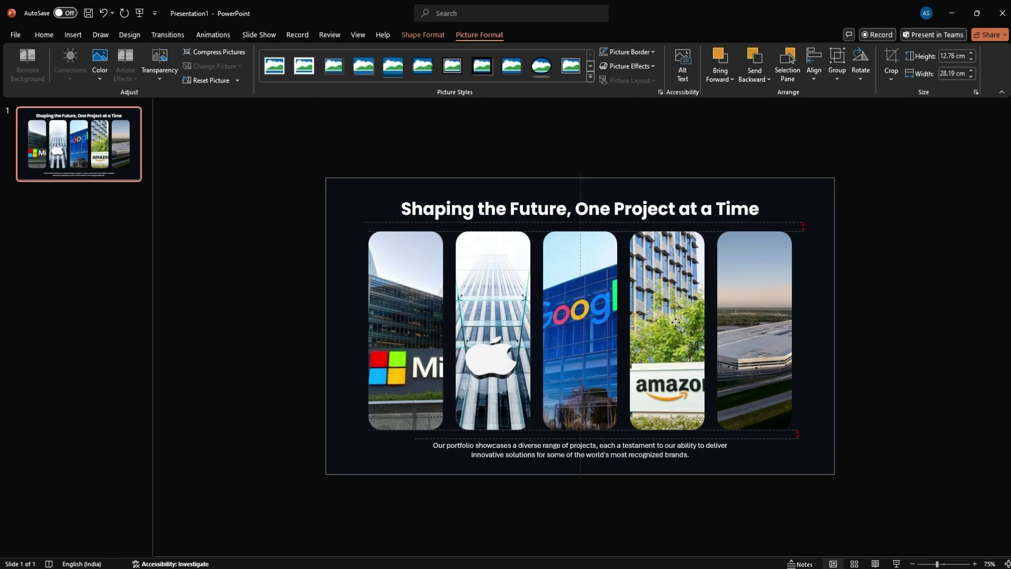
pyautogui.moveTo(676, 322); pyautogui.dragTo(676, 322)
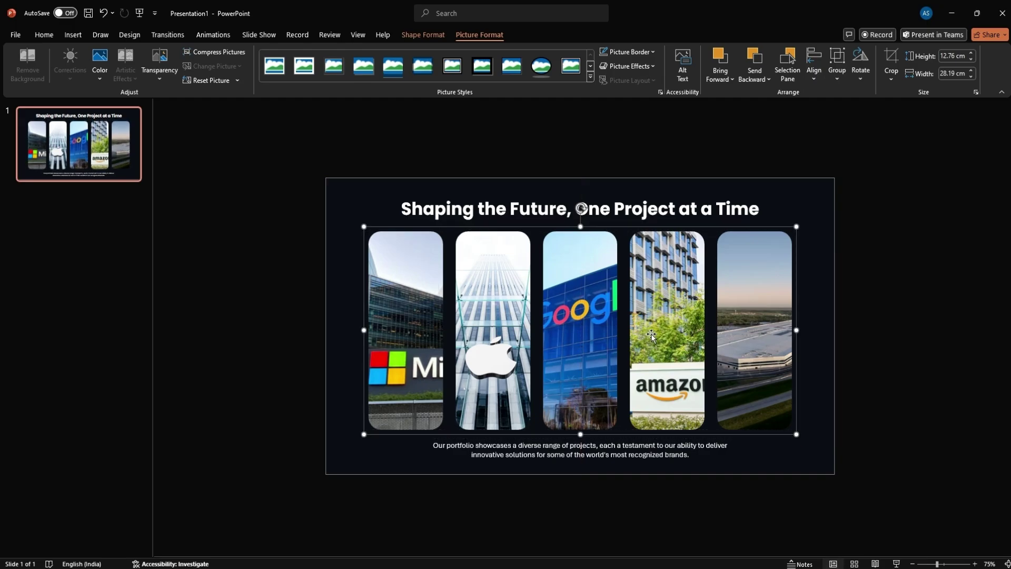
pyautogui.click(743, 316)
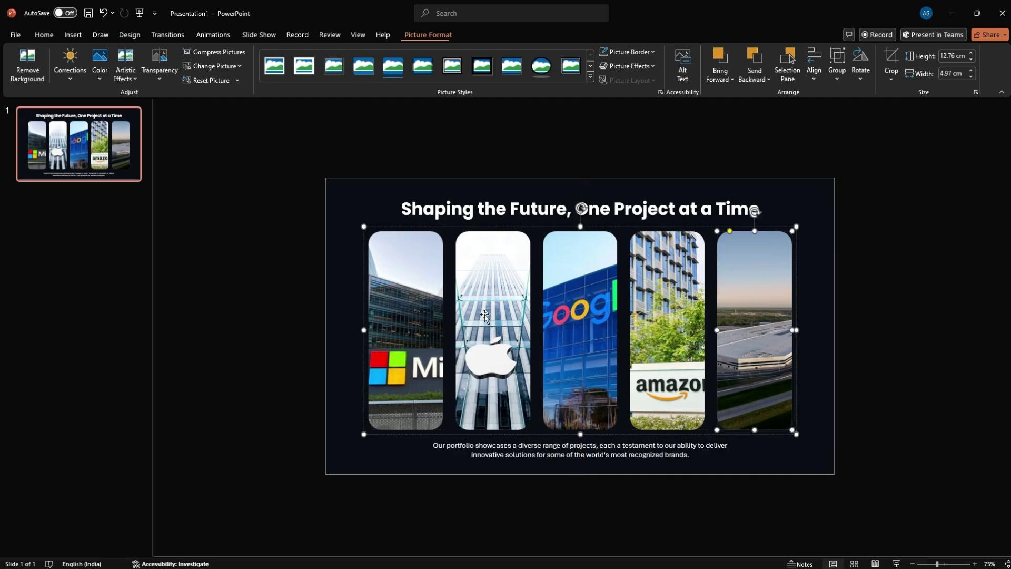
pyautogui.keyDown('shift'); pyautogui.click(398, 311); pyautogui.keyUp('shift')
pyautogui.moveTo(754, 233); pyautogui.dragTo(751, 257)
# Step: Shorten the Apple and Amazon photos slightly and make the Google photo taller
pyautogui.click(675, 312)
pyautogui.keyDown('shift'); pyautogui.click(520, 285); pyautogui.keyUp('shift')
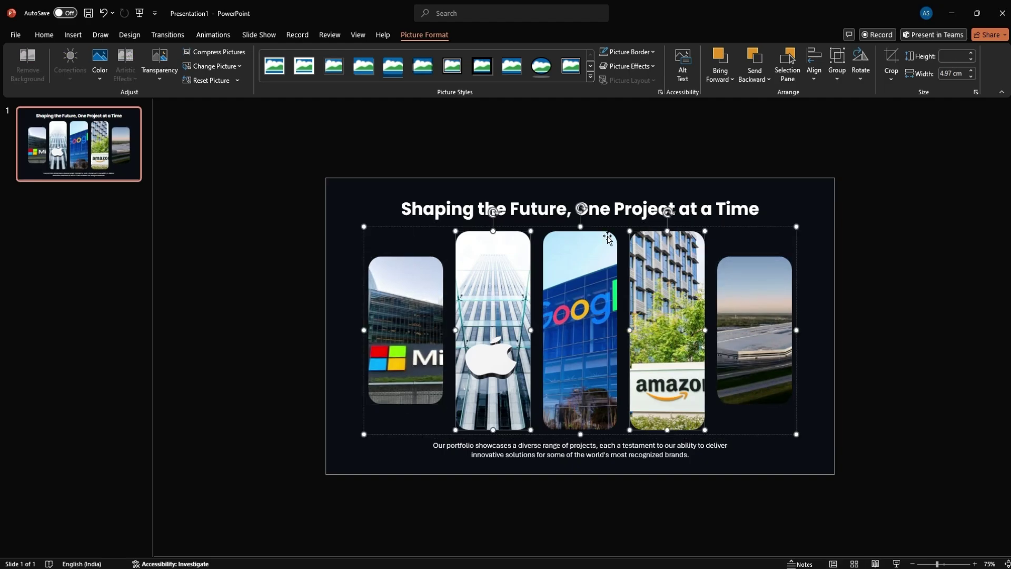
pyautogui.moveTo(664, 233); pyautogui.dragTo(666, 242)
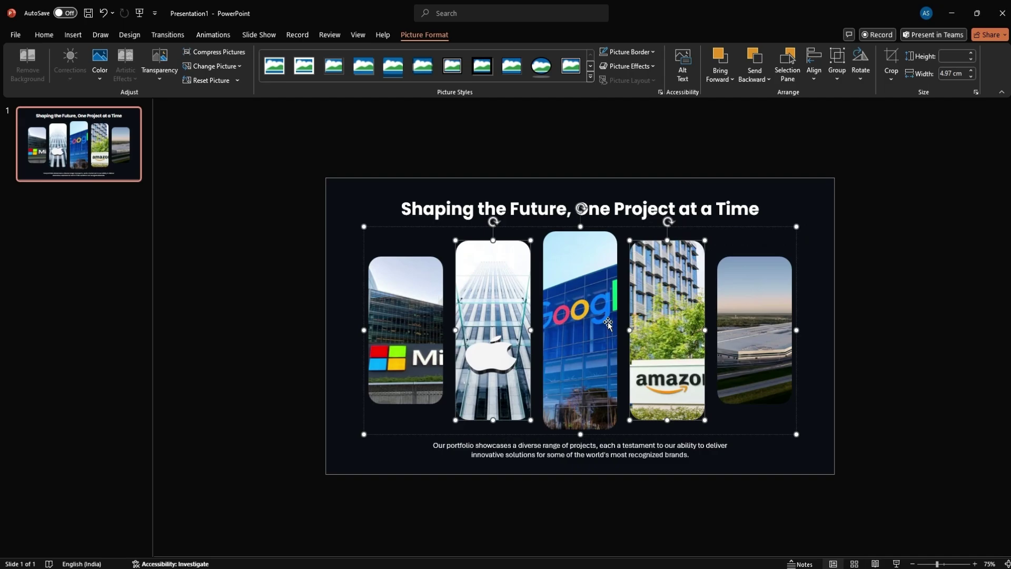
pyautogui.click(596, 304)
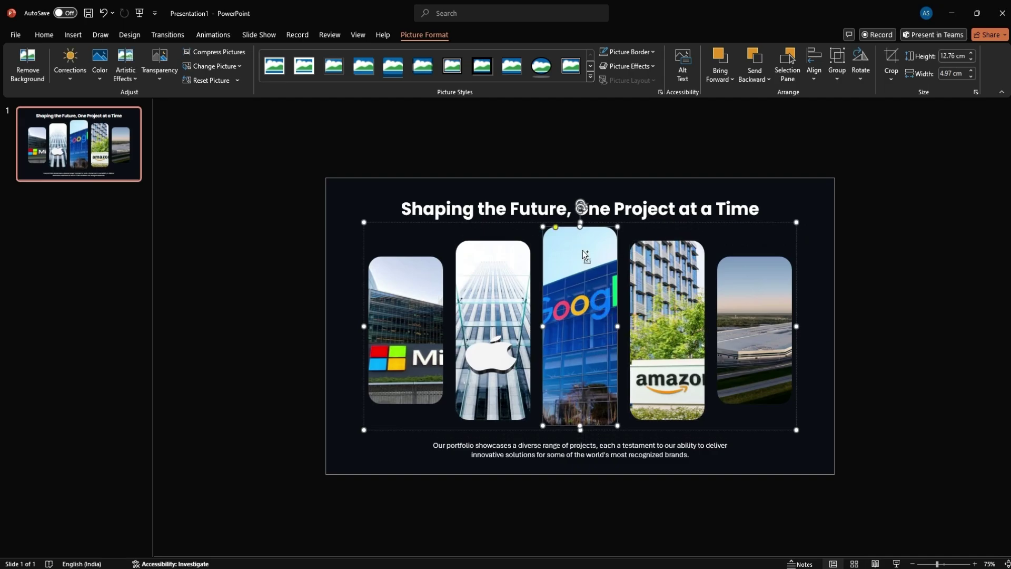
pyautogui.moveTo(580, 231); pyautogui.dragTo(579, 228)
pyautogui.click(886, 349)
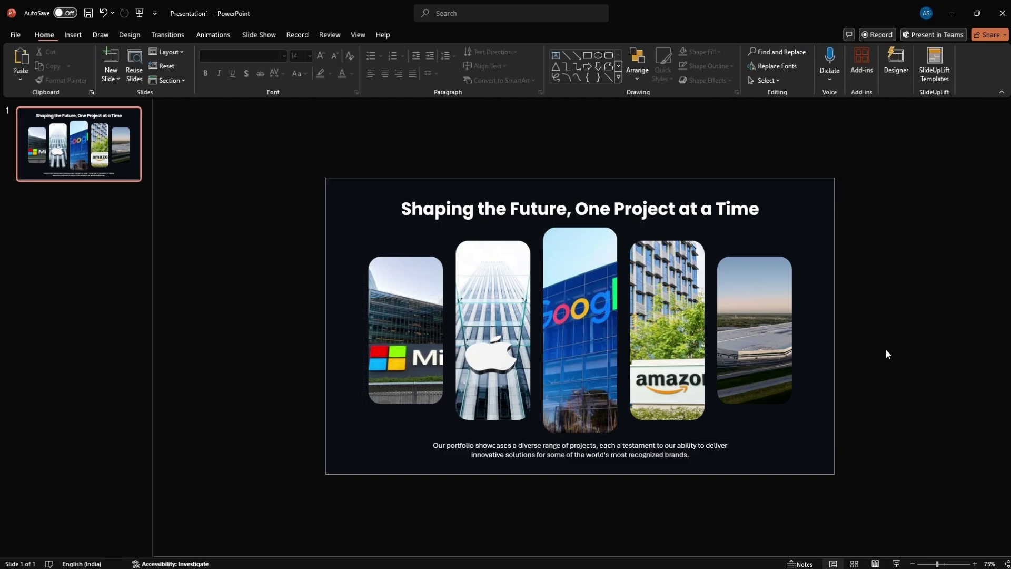
# Step: Recrop the Microsoft photo, shifting its image right inside the frame
pyautogui.click(440, 356)
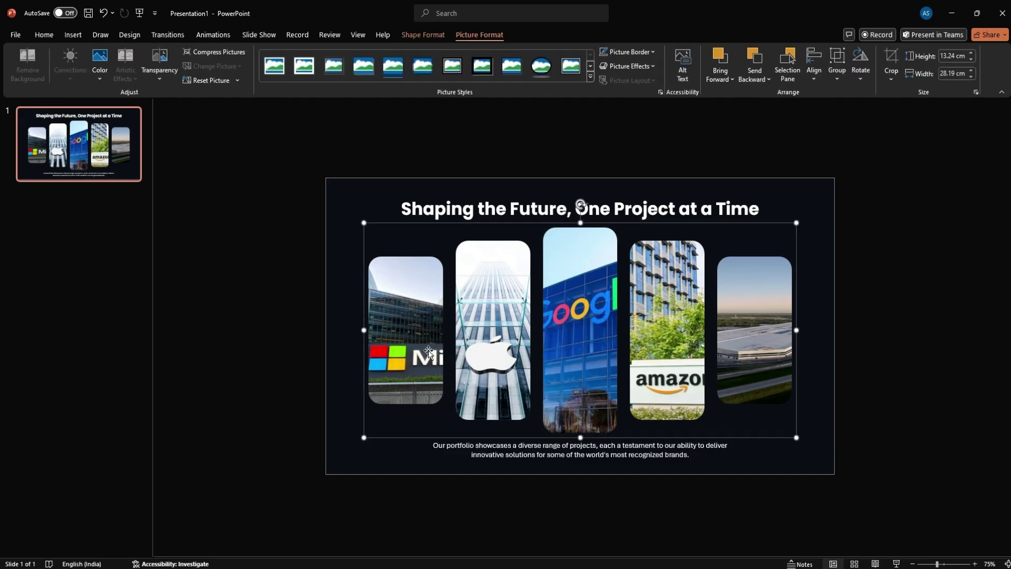
pyautogui.click(428, 352)
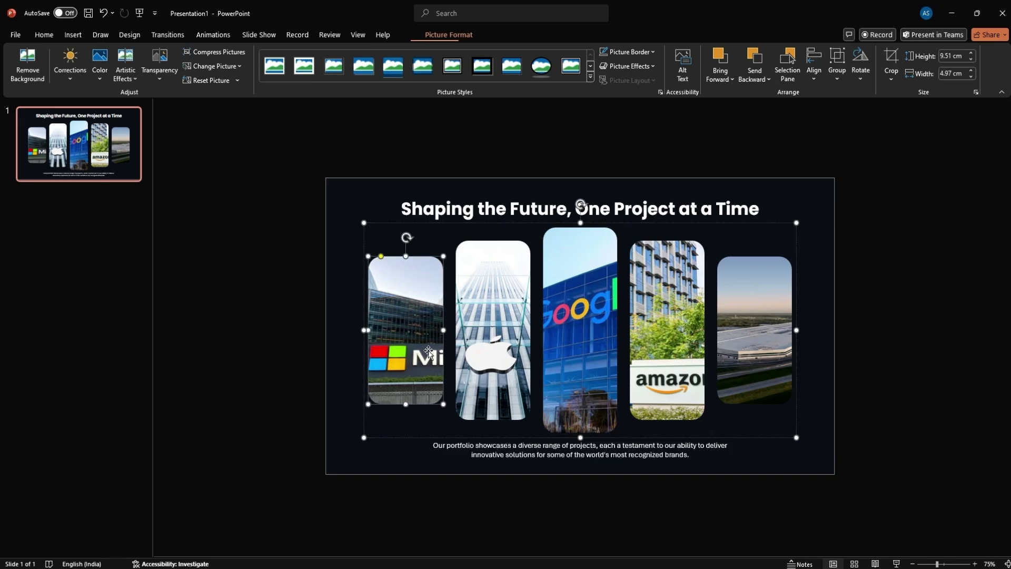
pyautogui.click(890, 80)
pyautogui.click(858, 165)
pyautogui.click(891, 58)
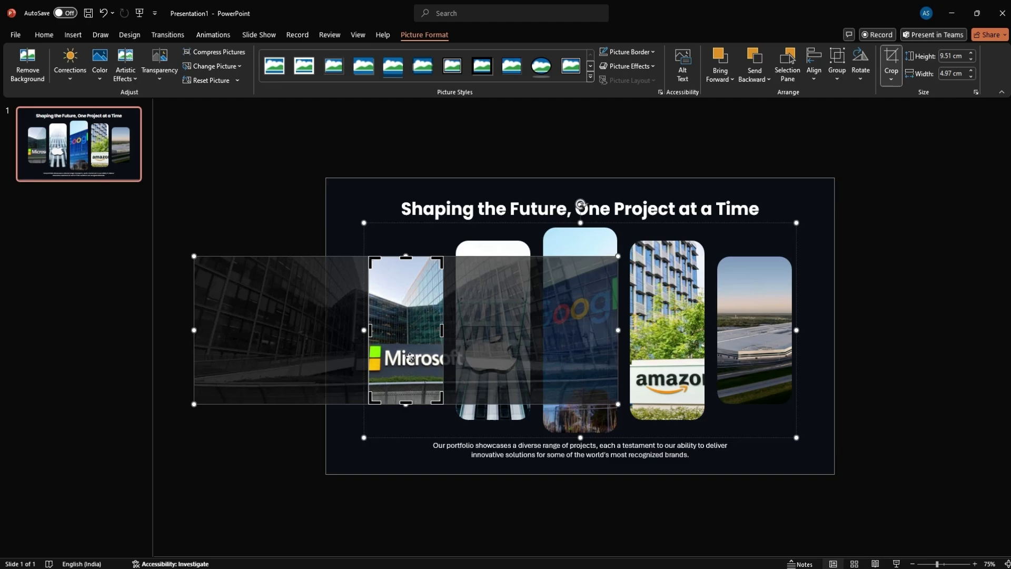
pyautogui.moveTo(409, 359); pyautogui.dragTo(434, 358)
pyautogui.click(874, 358)
# Step: Crop the rightmost photo with Fill so its image fills the frame
pyautogui.click(753, 379)
pyautogui.click(753, 379)
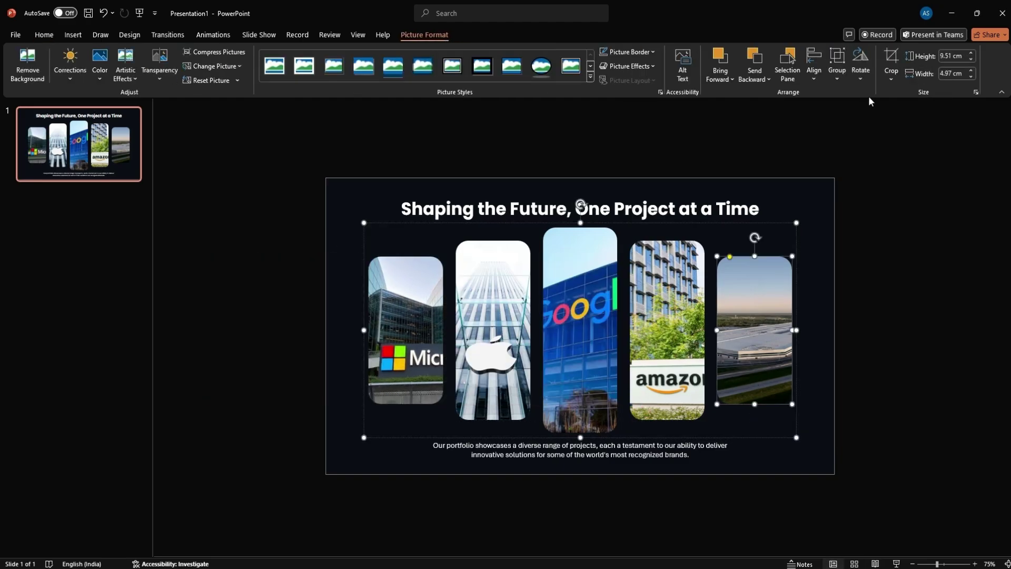
pyautogui.click(891, 79)
pyautogui.click(905, 142)
pyautogui.click(875, 345)
# Step: Fill the Amazon photo's frame and shift its image left so the sign sits well
pyautogui.click(679, 353)
pyautogui.click(680, 353)
pyautogui.click(891, 79)
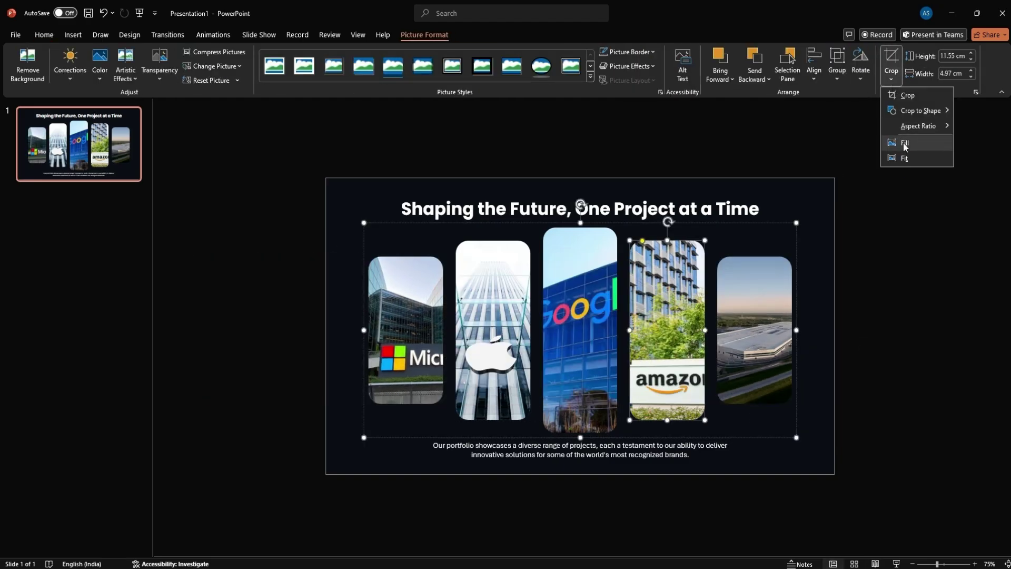
pyautogui.click(903, 143)
pyautogui.click(891, 79)
pyautogui.click(907, 96)
pyautogui.moveTo(694, 364); pyautogui.dragTo(639, 364)
pyautogui.click(848, 363)
# Step: Crop the Google photo with Fill to fill its frame
pyautogui.click(606, 346)
pyautogui.click(605, 346)
pyautogui.click(891, 79)
pyautogui.click(905, 143)
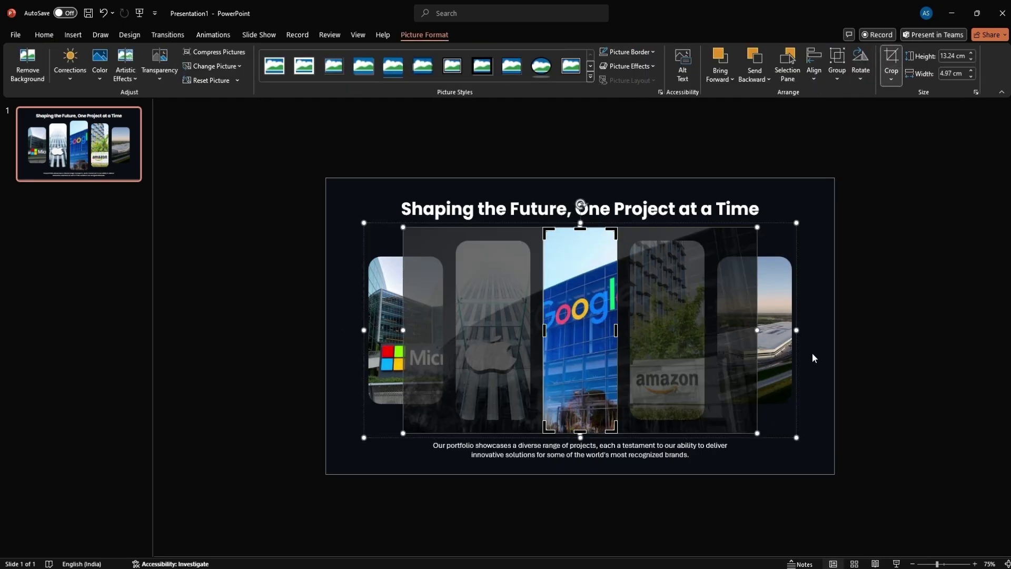
# Step: Crop the Apple photo with Fill, then deselect to review all five photos
pyautogui.click(813, 357)
pyautogui.click(504, 350)
pyautogui.click(504, 350)
pyautogui.click(891, 79)
pyautogui.click(901, 143)
pyautogui.click(873, 307)
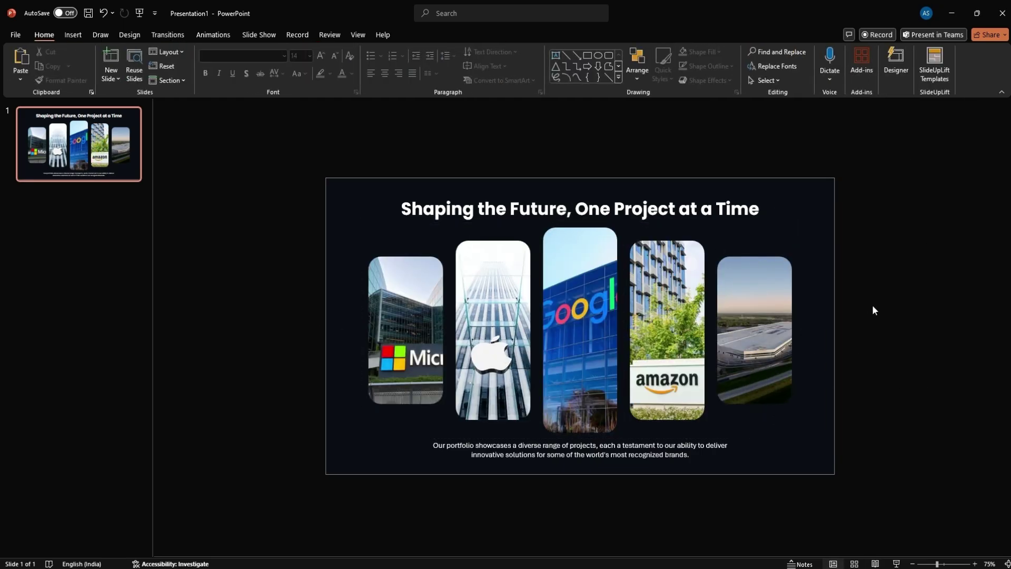
pyautogui.click(696, 385)
pyautogui.click(841, 387)
# Step: Insert the Google logo file and shrink it to 3.88 × 3.88 cm over the central Google photo
pyautogui.click(602, 388)
pyautogui.click(327, 336)
pyautogui.click(73, 35)
pyautogui.click(106, 66)
pyautogui.click(129, 110)
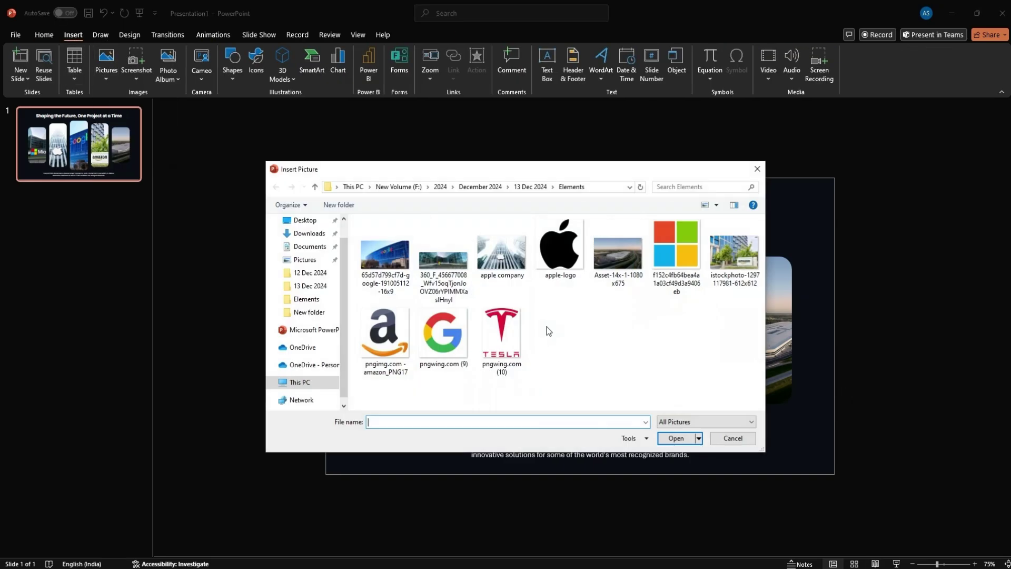
pyautogui.click(456, 348)
pyautogui.click(676, 438)
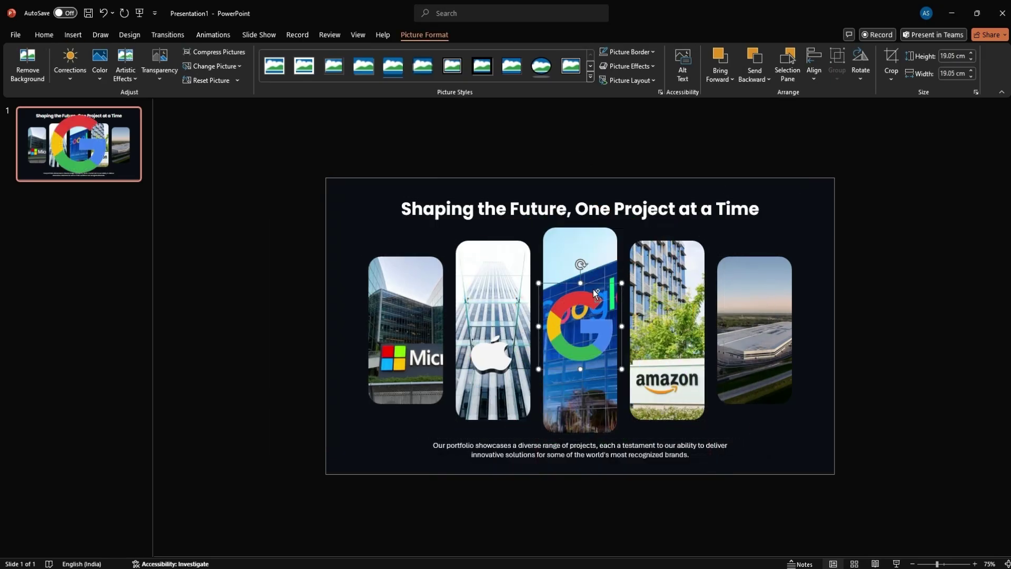
pyautogui.moveTo(593, 289); pyautogui.dragTo(615, 299)
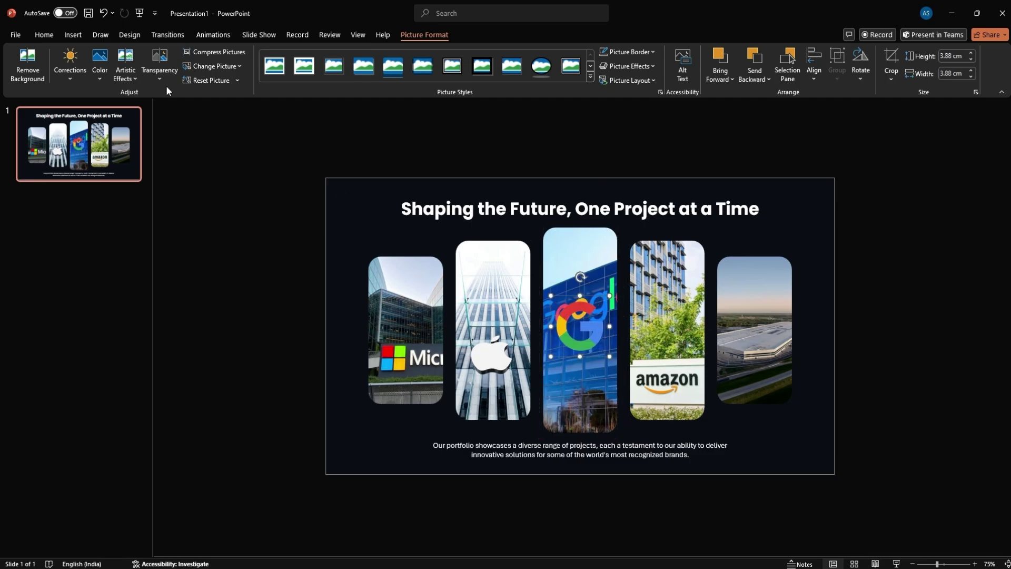
# Step: Draw a circle over the Google photo with no outline and white fill
pyautogui.click(46, 36)
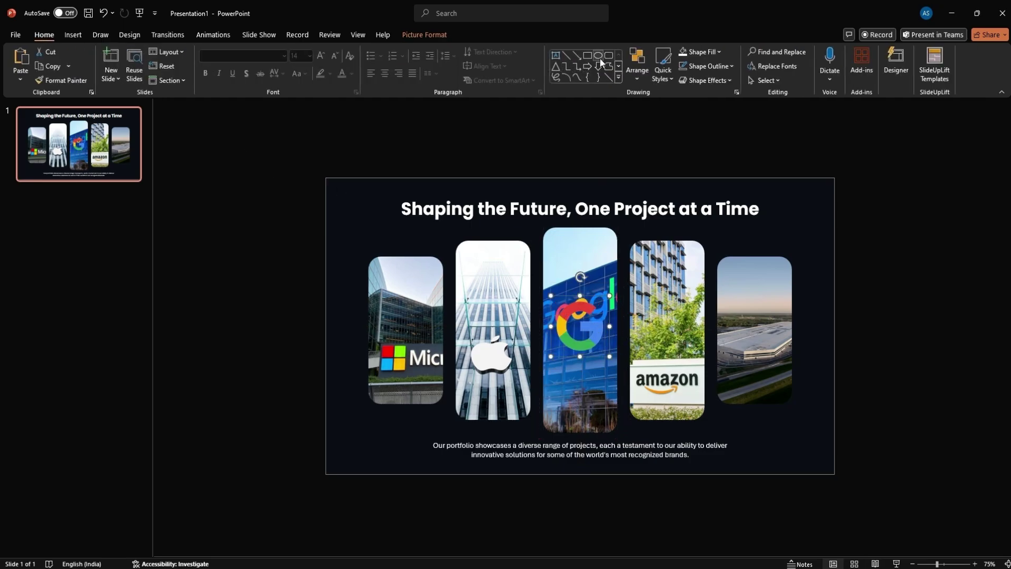
pyautogui.click(599, 57)
pyautogui.moveTo(471, 298); pyautogui.dragTo(588, 334)
pyautogui.click(410, 74)
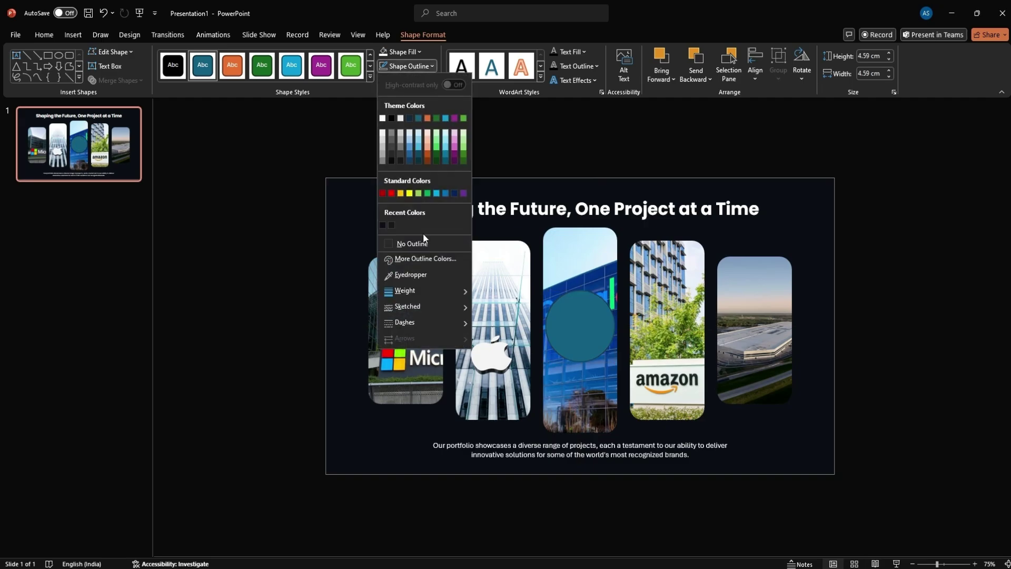
pyautogui.click(421, 241)
pyautogui.click(409, 53)
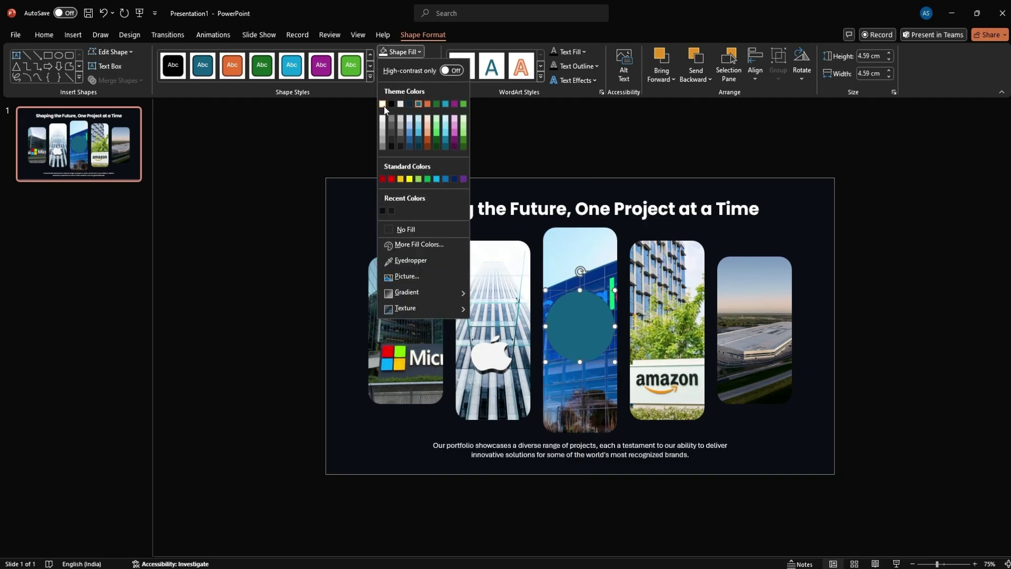
pyautogui.click(383, 105)
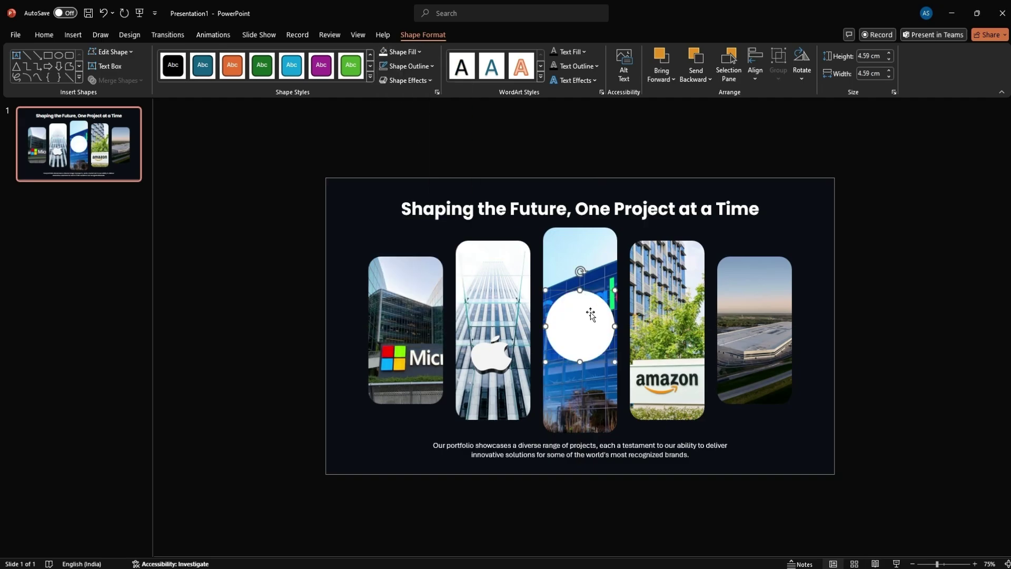
# Step: Bring the Google logo in front of the white circle, centred and shrunk to fit
pyautogui.moveTo(568, 336); pyautogui.dragTo(542, 325)
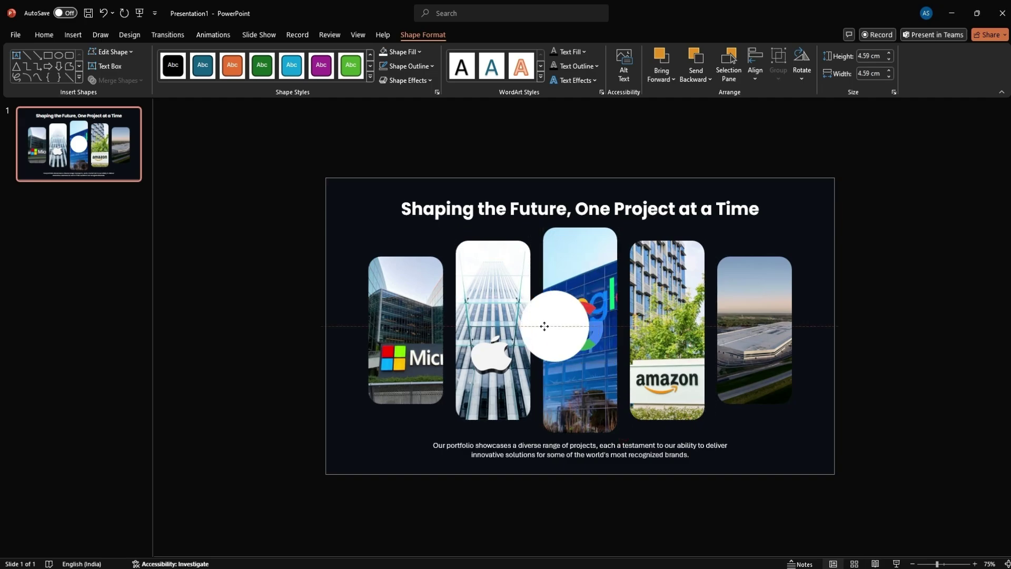
pyautogui.click(598, 331)
pyautogui.rightClick(598, 331)
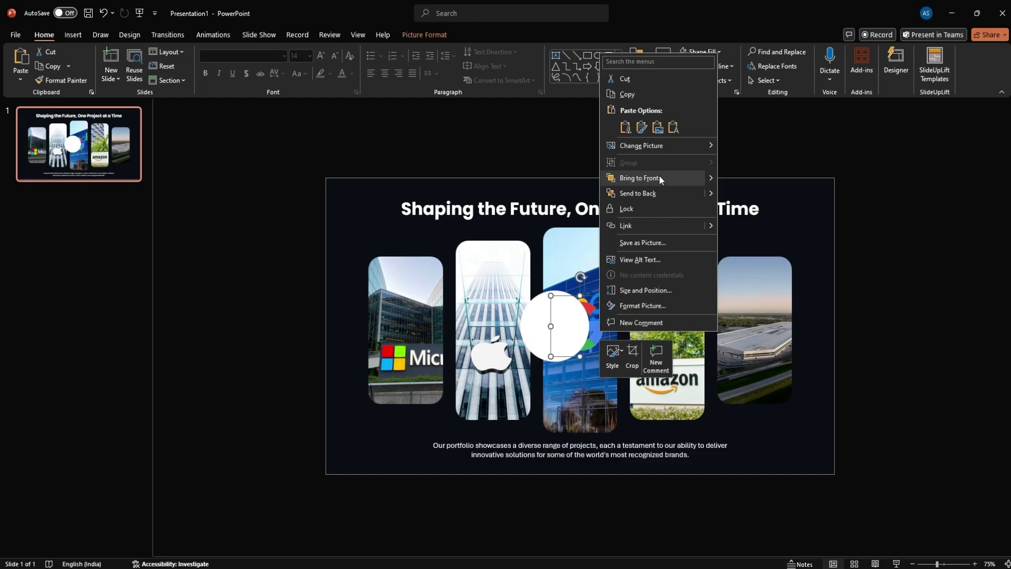
pyautogui.click(659, 179)
pyautogui.click(573, 312)
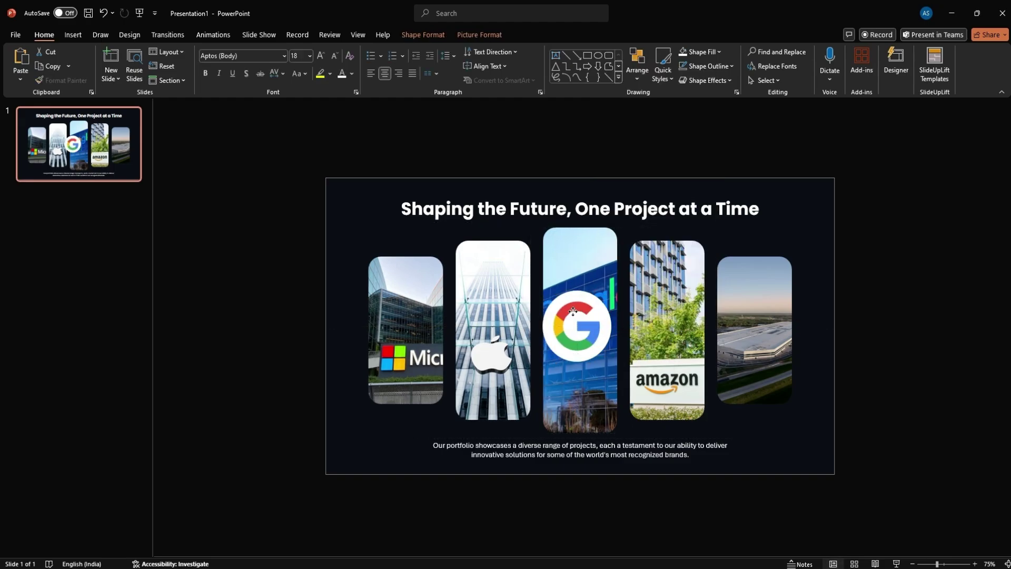
pyautogui.moveTo(573, 311); pyautogui.dragTo(576, 311)
pyautogui.scroll(1, 586, 335)
pyautogui.moveTo(626, 279); pyautogui.dragTo(610, 296)
pyautogui.click(764, 451)
# Step: Group the white circle and Google logo with Ctrl+G and enlarge the badge
pyautogui.click(551, 323)
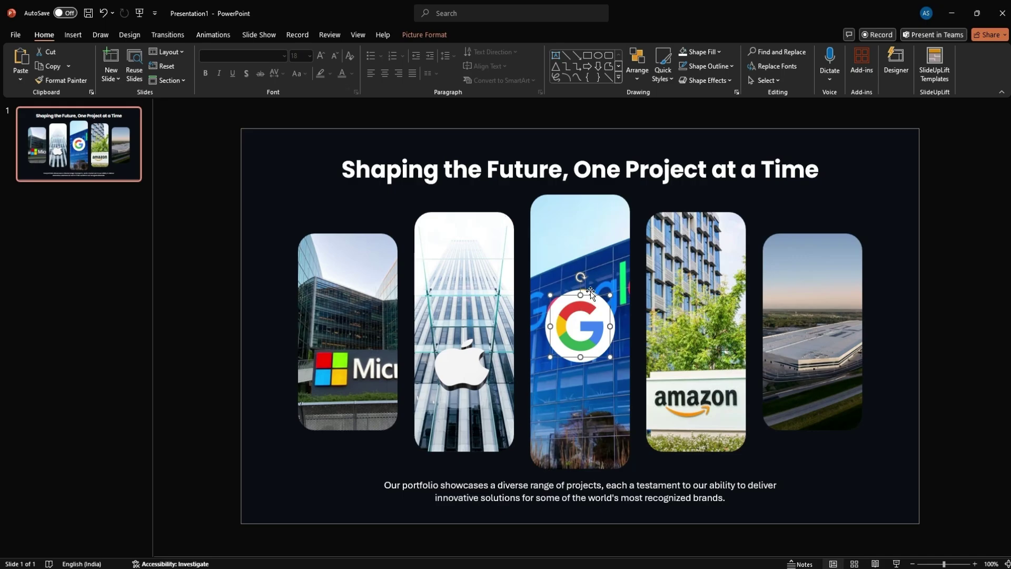
pyautogui.keyDown('shift'); pyautogui.click(591, 292); pyautogui.keyUp('shift')
pyautogui.keyDown('shift'); pyautogui.click(590, 294); pyautogui.keyUp('shift')
pyautogui.keyDown('shift'); pyautogui.click(604, 243); pyautogui.keyUp('shift')
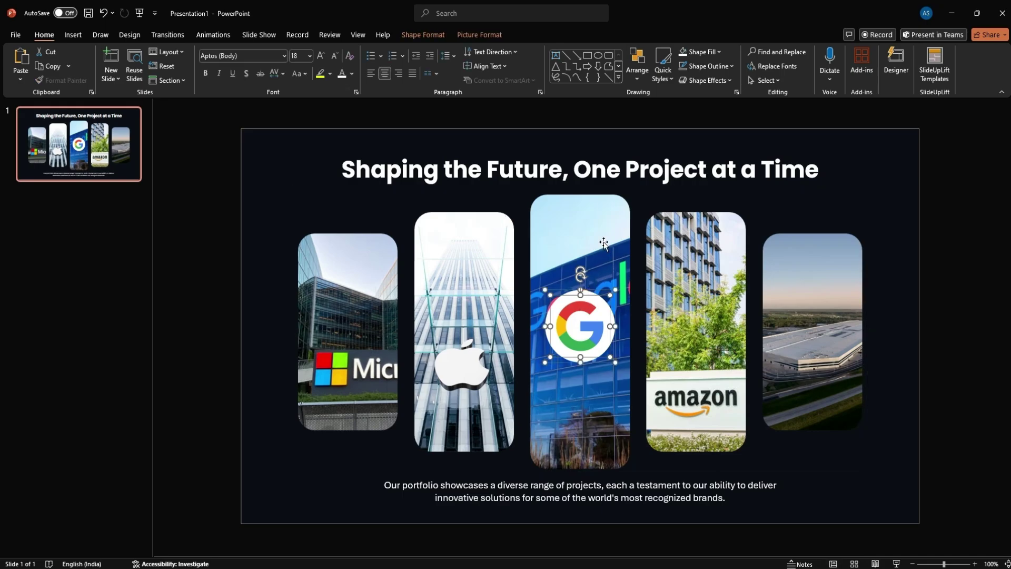
pyautogui.hotkey('ctrl', 'g')
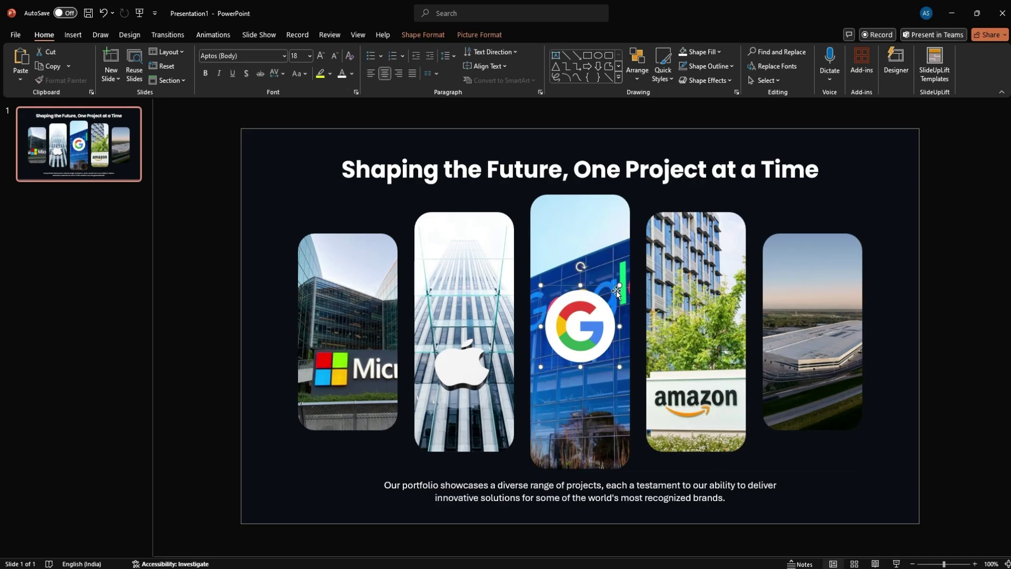
pyautogui.moveTo(620, 285); pyautogui.dragTo(624, 280)
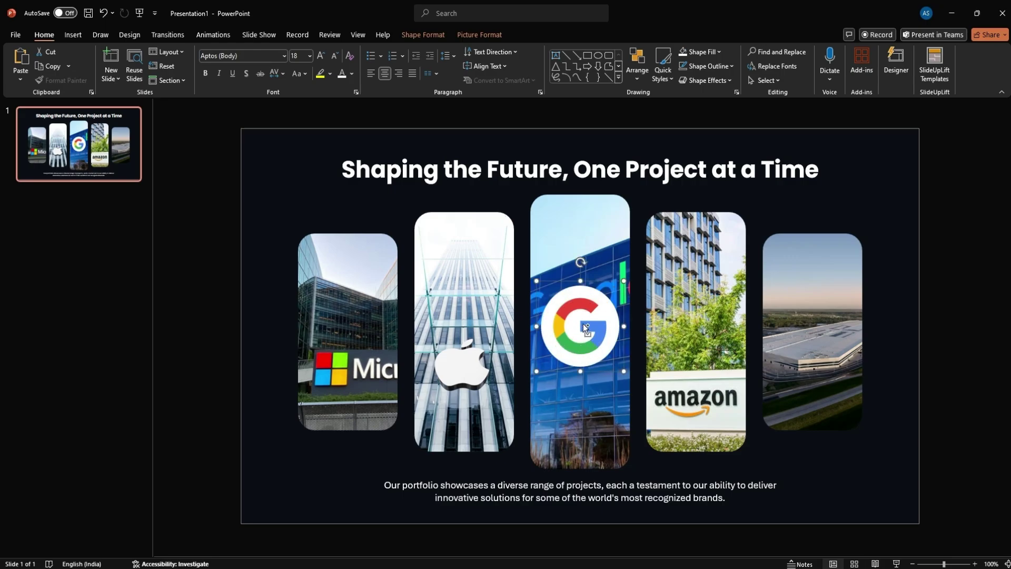
# Step: Place badge copies on the Amazon, last, Microsoft and Apple photos, lined up
pyautogui.moveTo(586, 328); pyautogui.dragTo(703, 326)
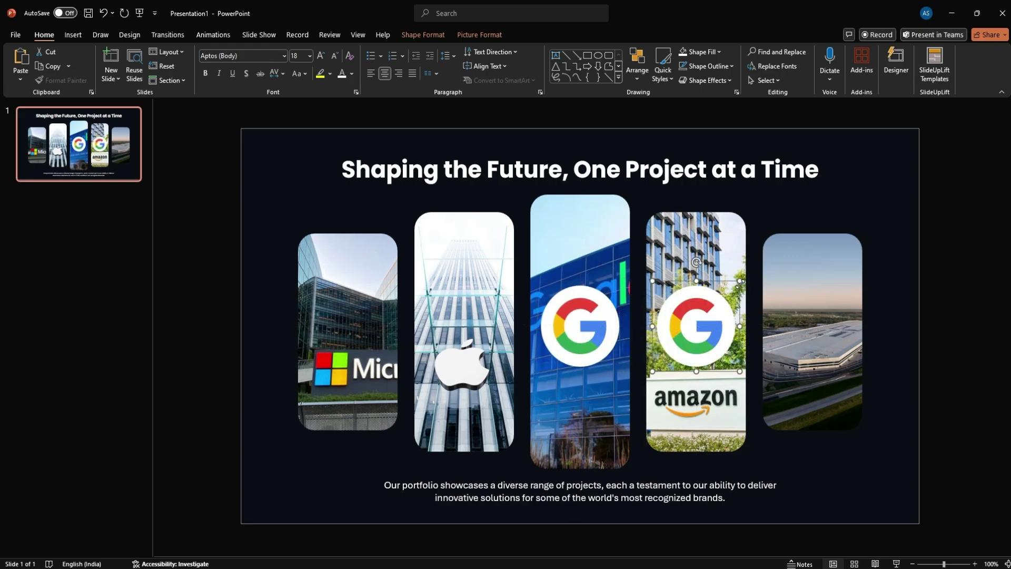
pyautogui.moveTo(739, 289); pyautogui.dragTo(834, 299)
pyautogui.moveTo(700, 325); pyautogui.dragTo(473, 337)
pyautogui.click(522, 337)
pyautogui.moveTo(585, 326); pyautogui.dragTo(348, 326)
pyautogui.moveTo(473, 324); pyautogui.dragTo(467, 324)
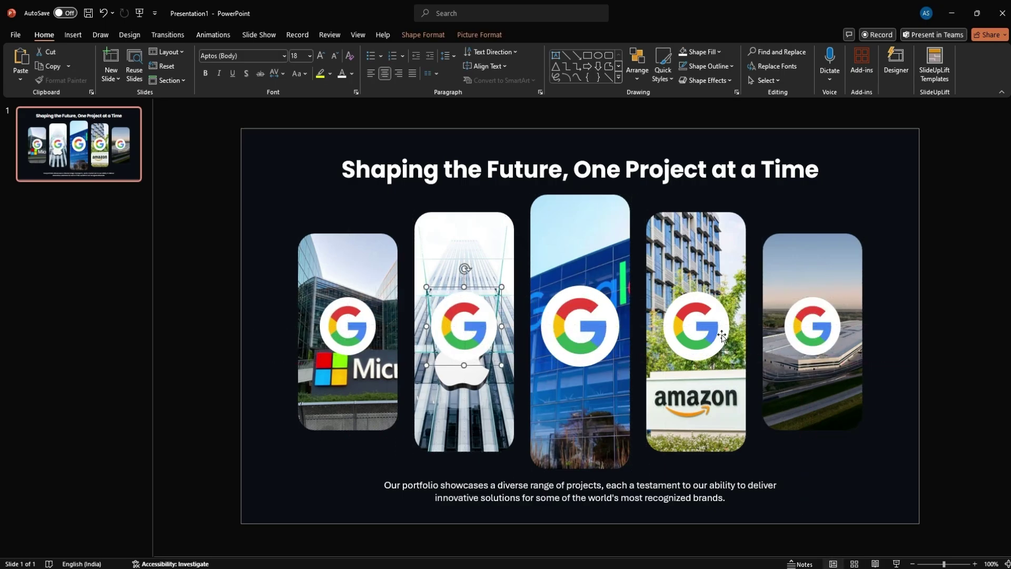
pyautogui.click(712, 325)
# Step: Replace the fourth card's Google logo with the Amazon logo via Change Picture
pyautogui.doubleClick(712, 324)
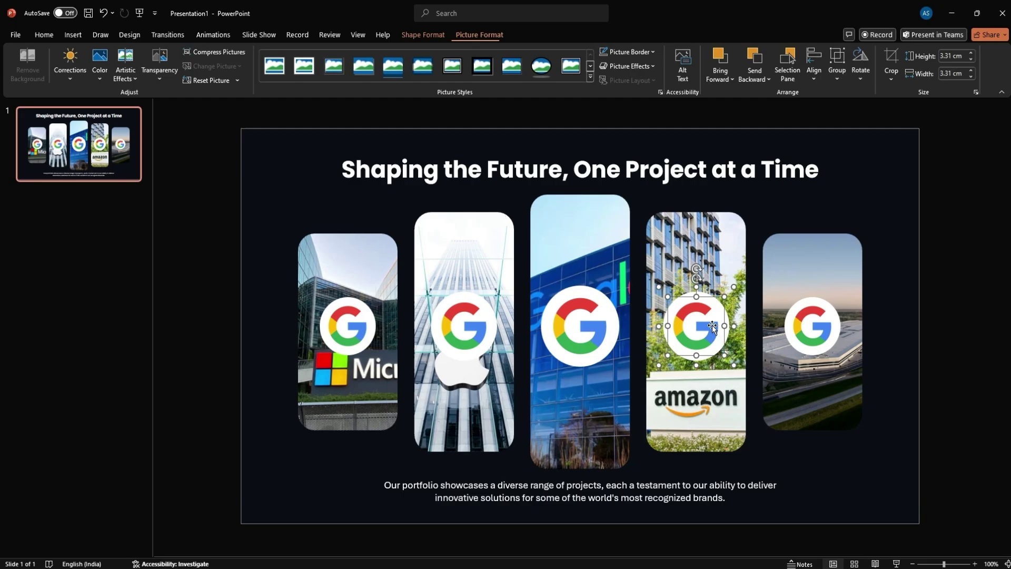
pyautogui.rightClick(715, 329)
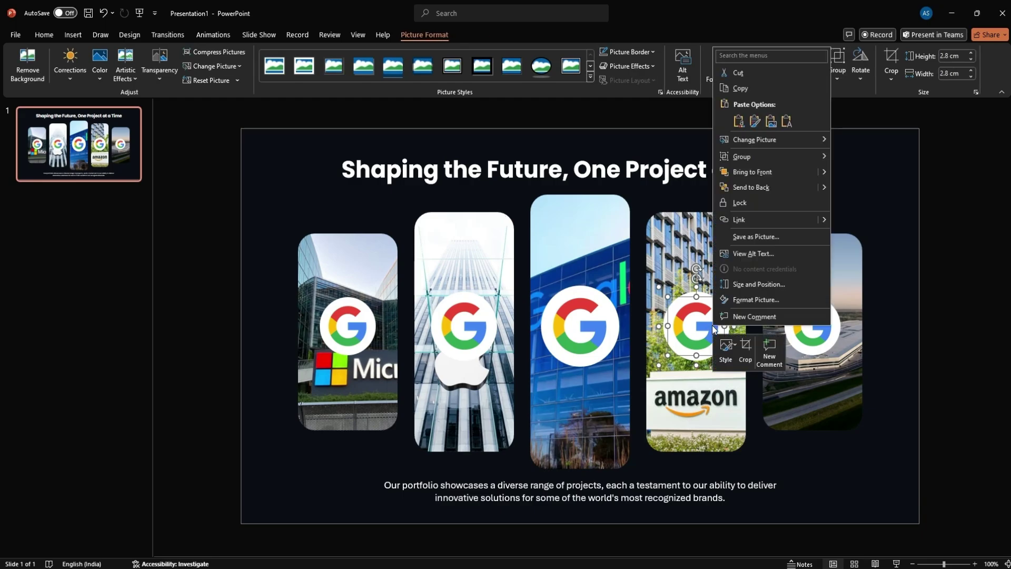
pyautogui.moveTo(751, 139)
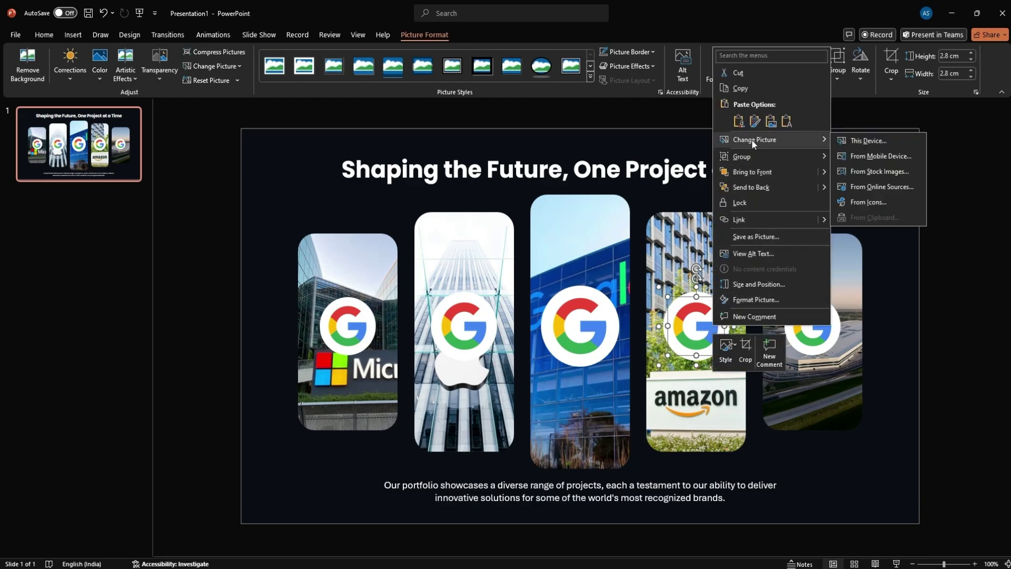
pyautogui.click(867, 141)
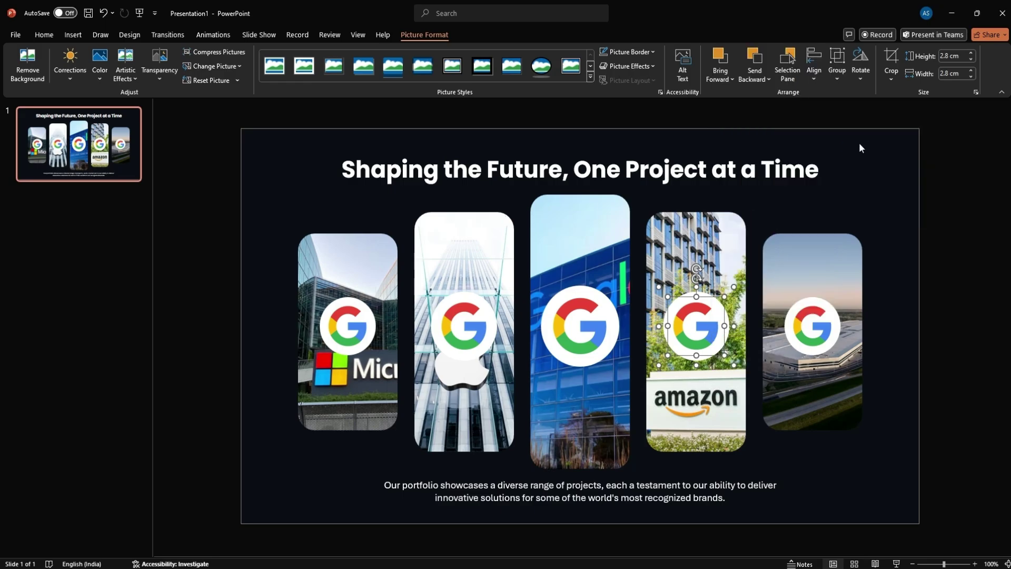
pyautogui.click(735, 253)
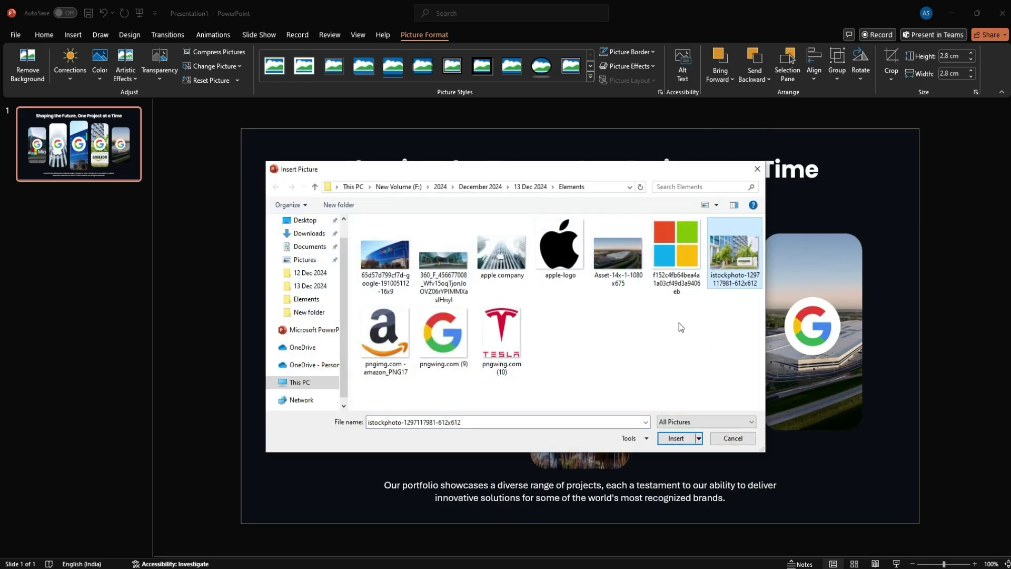
pyautogui.click(385, 333)
pyautogui.click(676, 438)
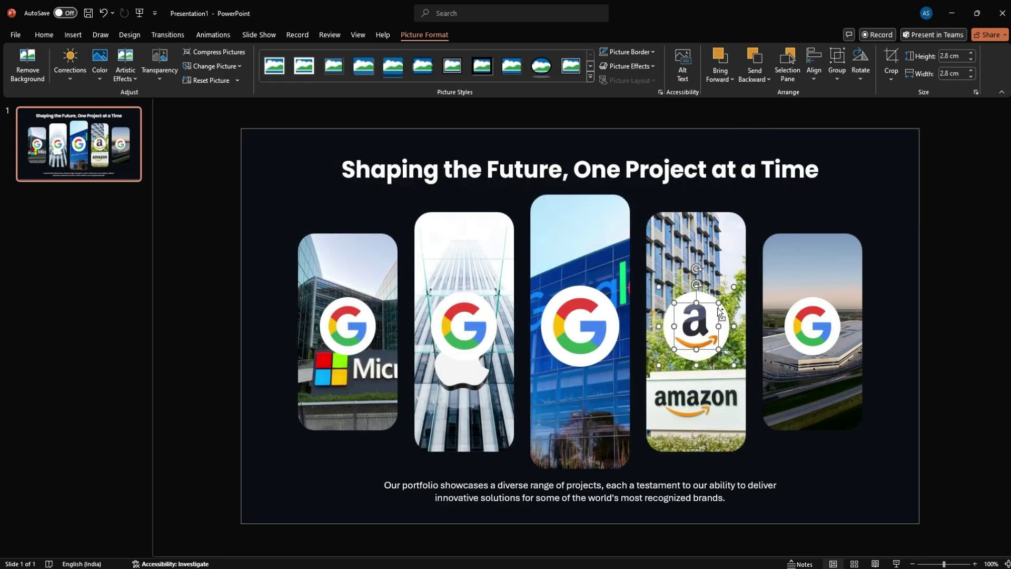
# Step: Replace the fifth card's Google logo with the Tesla logo
pyautogui.rightClick(815, 311)
pyautogui.moveTo(849, 129)
pyautogui.click(756, 126)
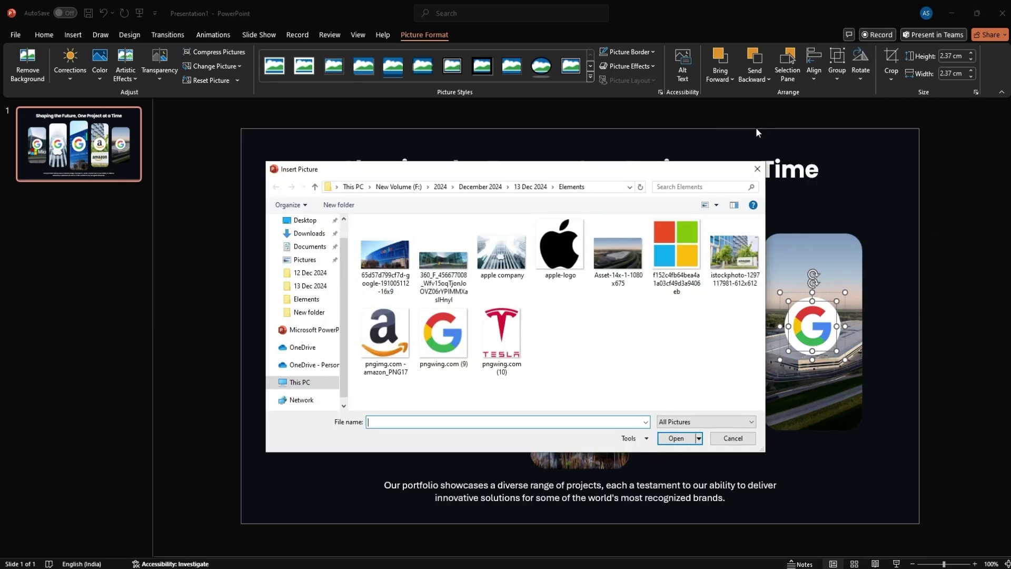
pyautogui.click(501, 332)
pyautogui.click(677, 440)
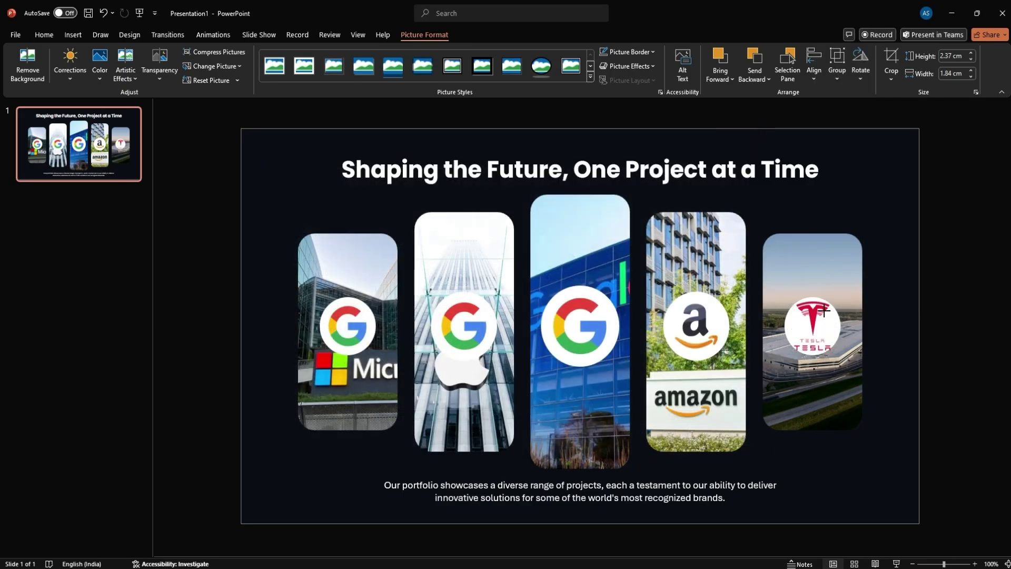
# Step: Swap in the Apple logo on the second card, shrunk to 2.2 cm and centred
pyautogui.click(479, 324)
pyautogui.rightClick(479, 325)
pyautogui.moveTo(573, 141)
pyautogui.click(643, 139)
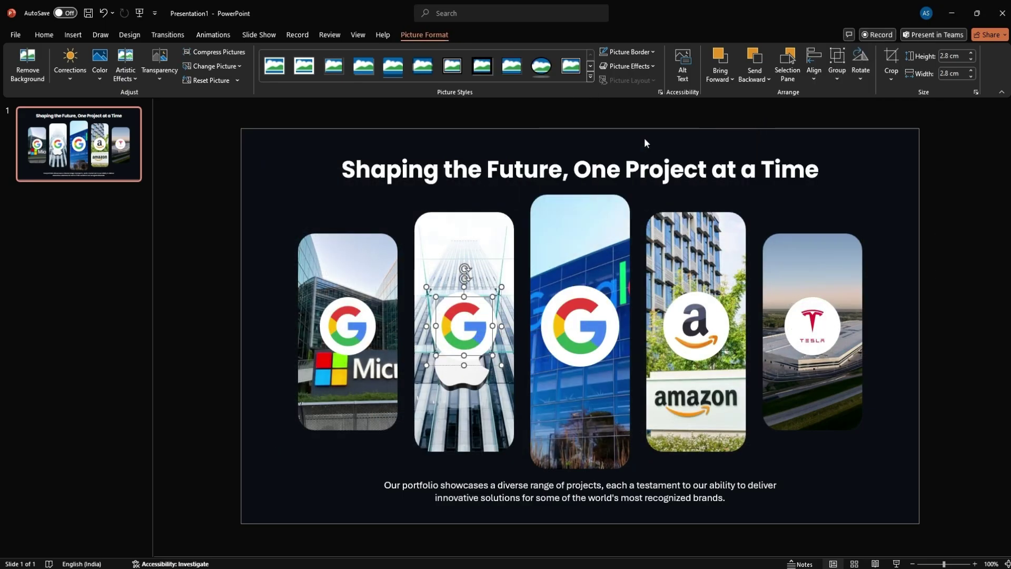
pyautogui.click(563, 242)
pyautogui.click(677, 439)
pyautogui.moveTo(489, 297); pyautogui.dragTo(485, 303)
pyautogui.moveTo(465, 327); pyautogui.dragTo(463, 327)
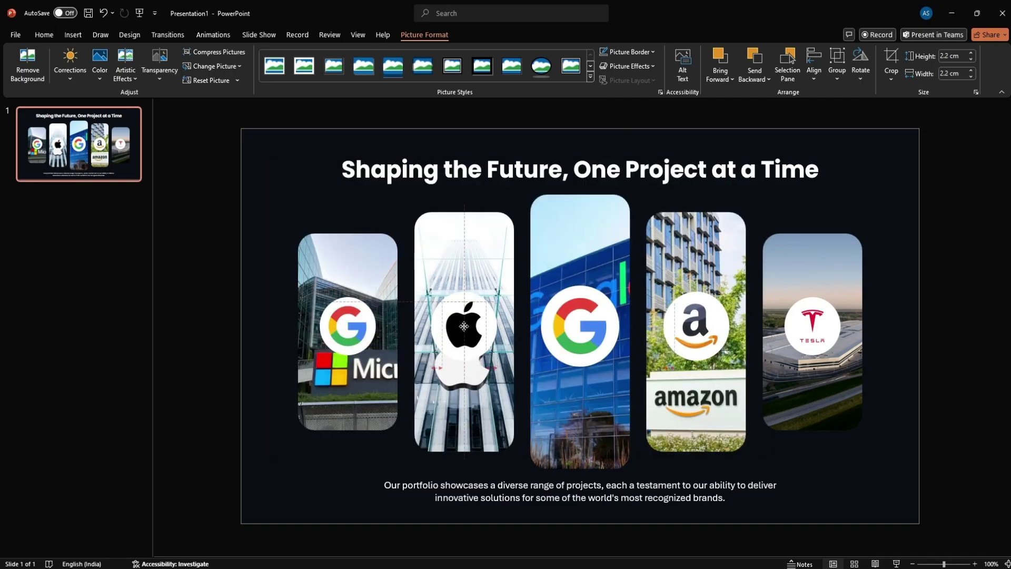
# Step: Replace the first card's logo with the Microsoft logo and dismiss design suggestions
pyautogui.rightClick(348, 326)
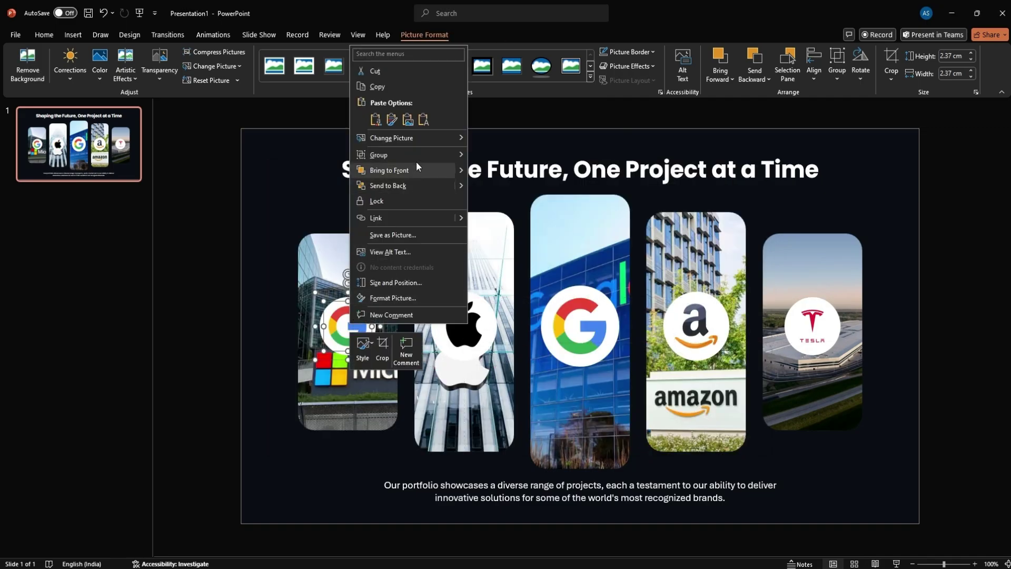
pyautogui.moveTo(389, 138)
pyautogui.click(517, 141)
pyautogui.doubleClick(677, 251)
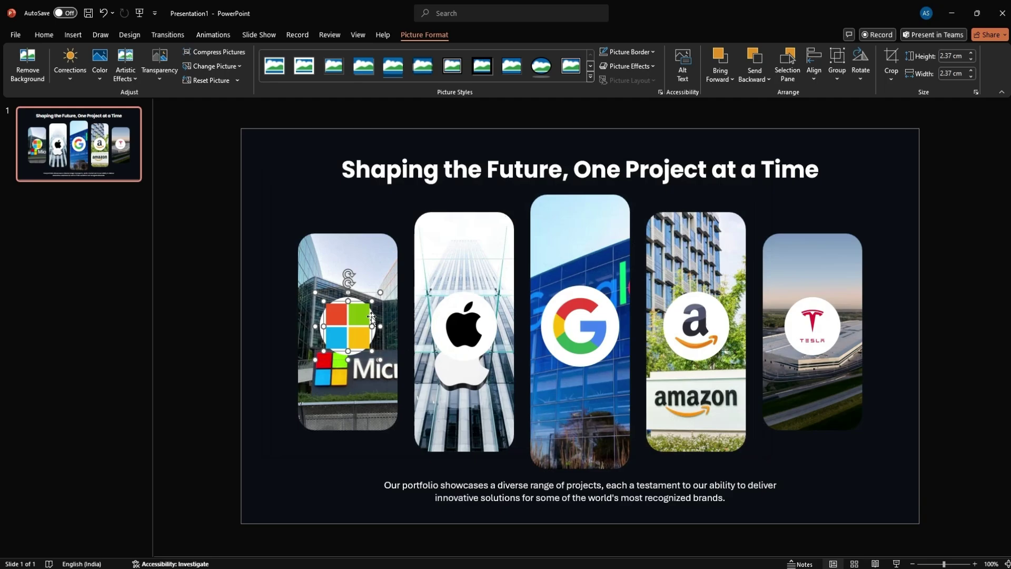
pyautogui.click(1002, 110)
pyautogui.click(515, 380)
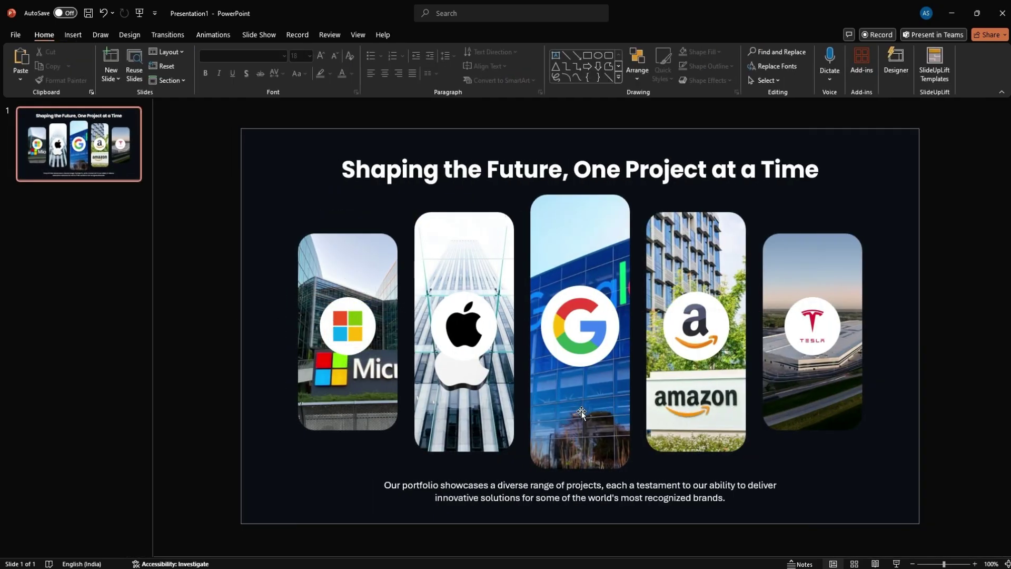
# Step: Duplicate slide 1 with Ctrl+D and narrow the picture group, moving it left
pyautogui.click(84, 164)
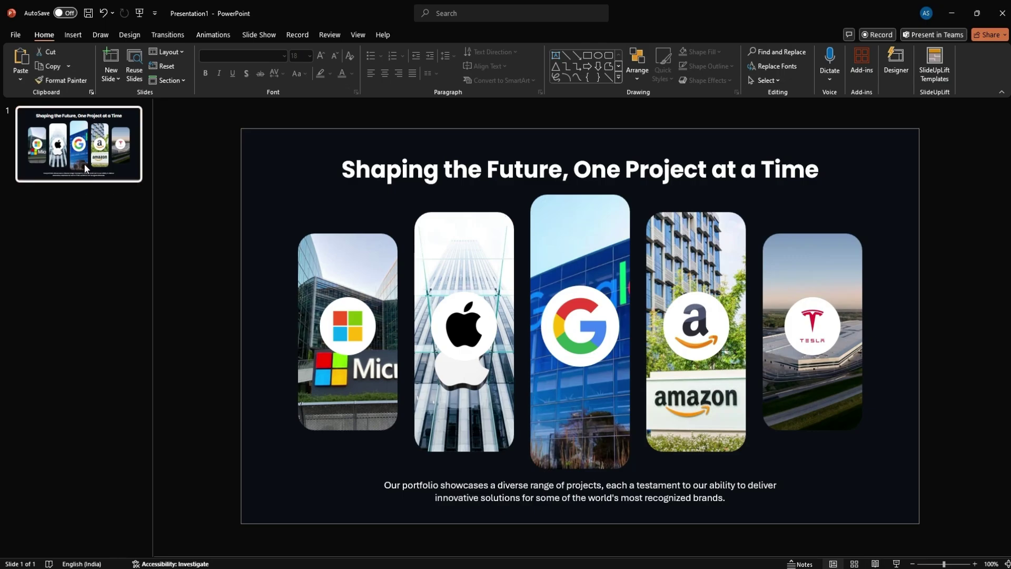
pyautogui.hotkey('ctrl', 'd')
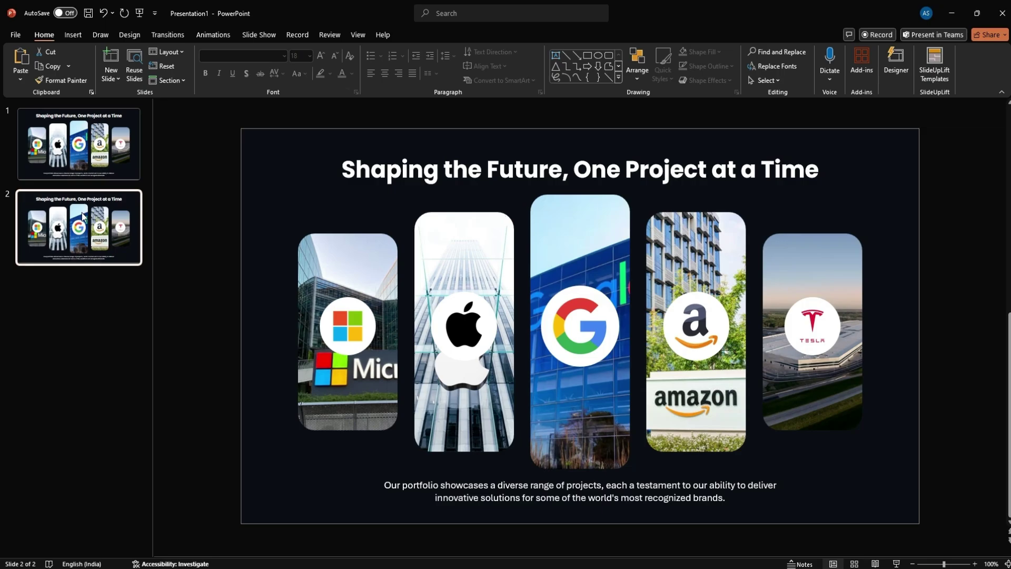
pyautogui.click(353, 318)
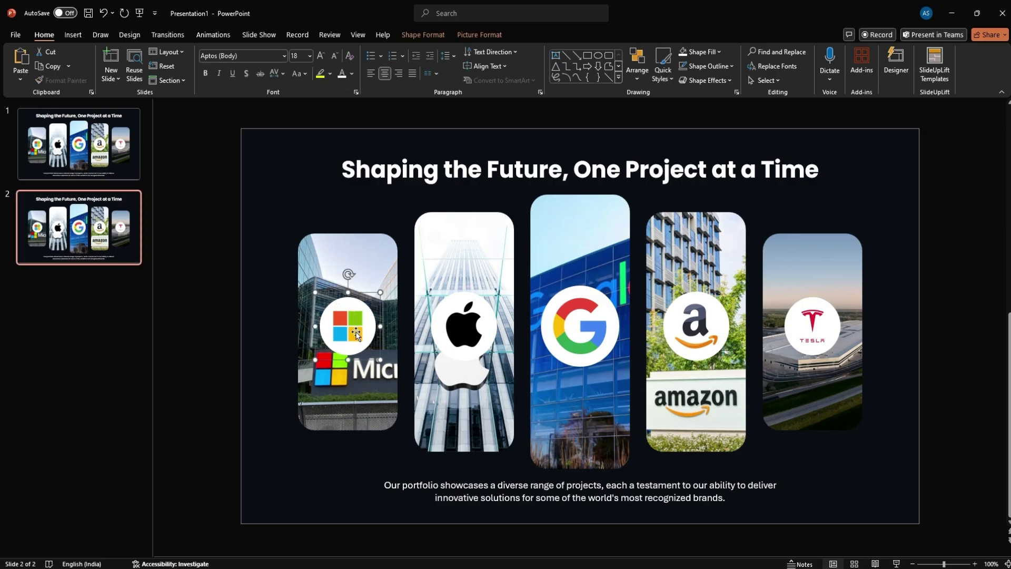
pyautogui.click(382, 267)
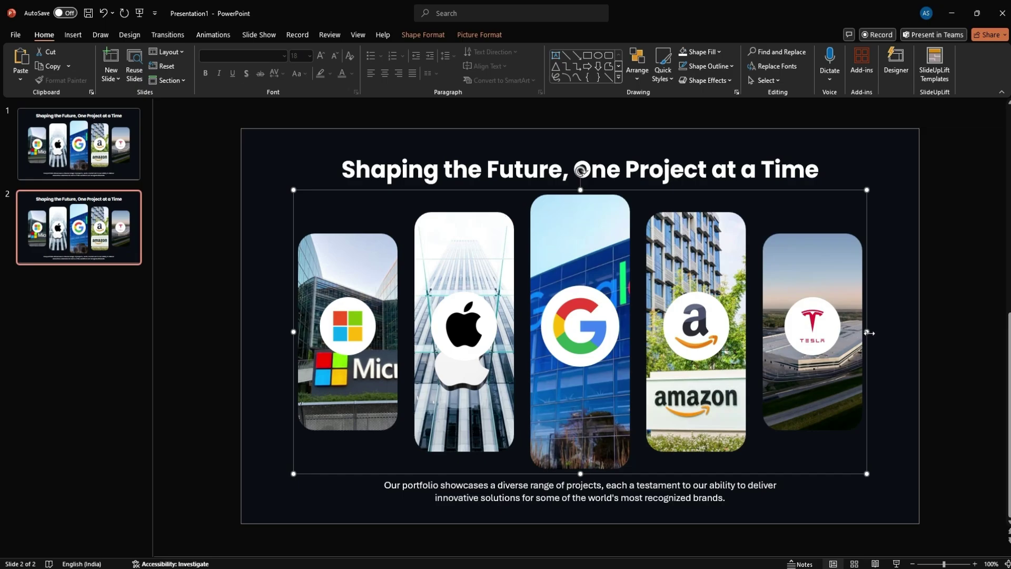
pyautogui.moveTo(867, 332); pyautogui.dragTo(697, 338)
pyautogui.moveTo(492, 263); pyautogui.dragTo(460, 263)
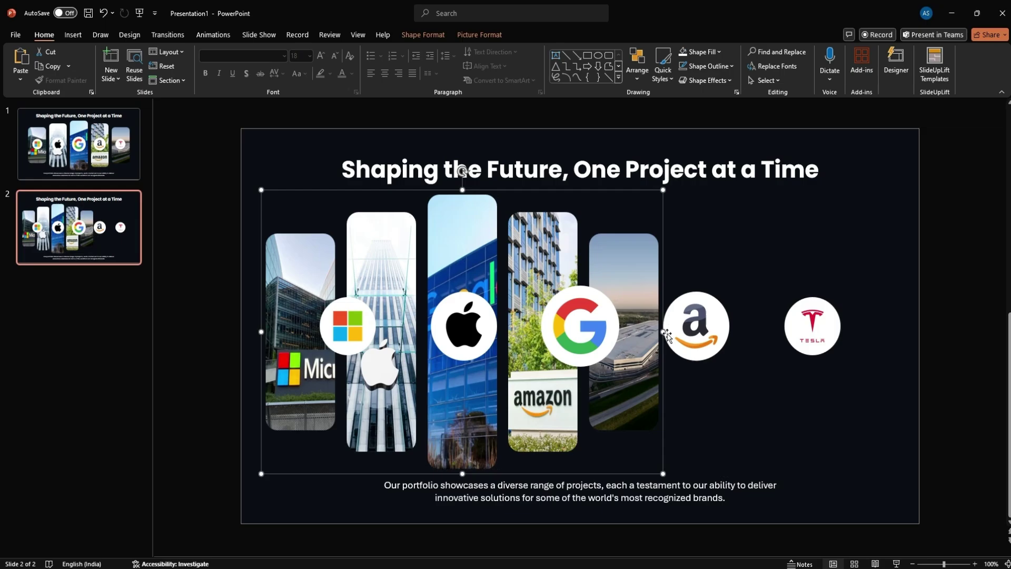
pyautogui.moveTo(663, 332); pyautogui.dragTo(657, 332)
# Step: Ungroup the five pictures and delete four of the logo circles
pyautogui.rightClick(449, 239)
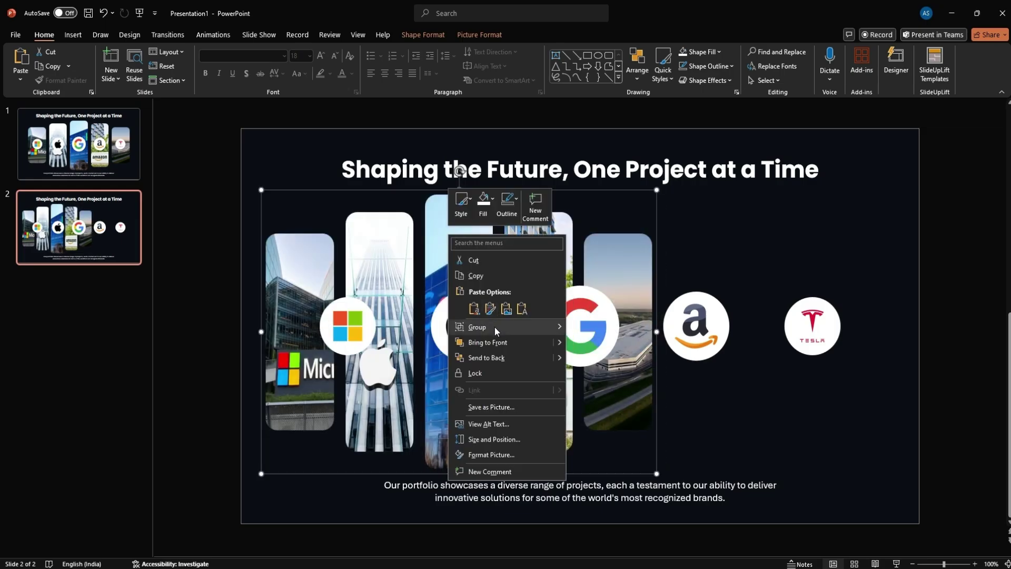
pyautogui.moveTo(494, 326)
pyautogui.click(590, 361)
pyautogui.click(812, 422)
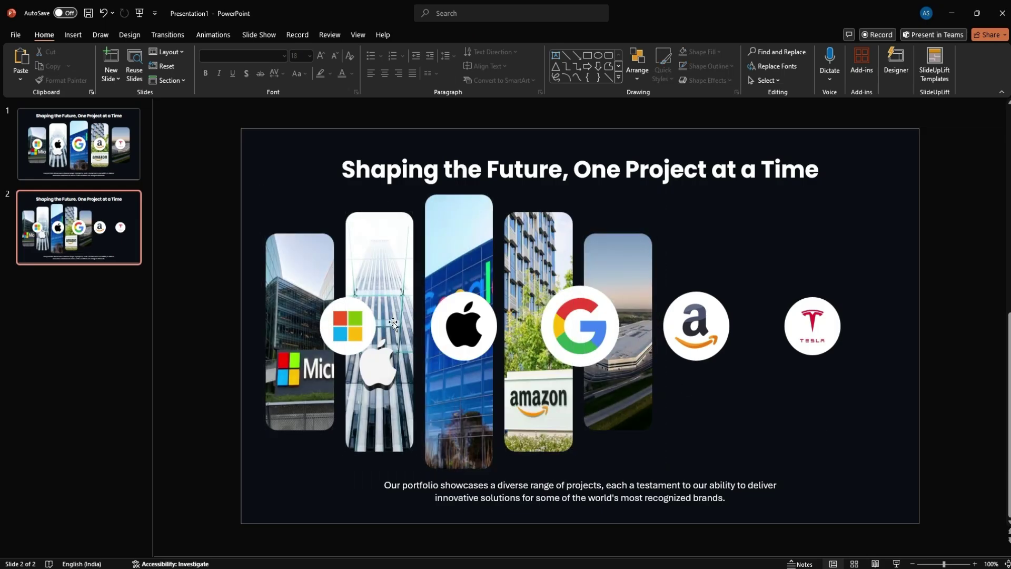
pyautogui.moveTo(221, 288); pyautogui.dragTo(865, 382)
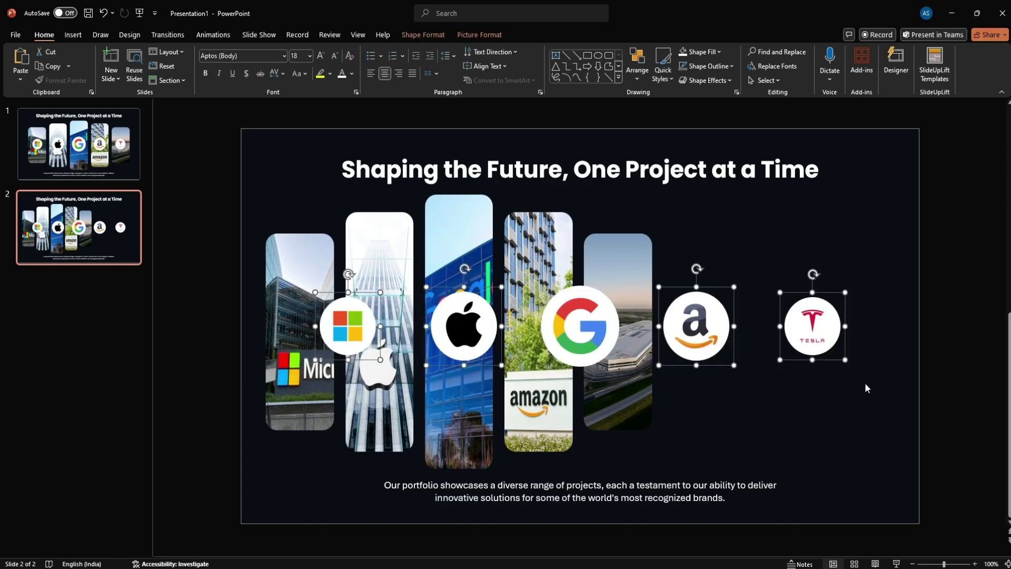
pyautogui.press('Delete')
# Step: Delete the remaining Google logo circle and move the Amazon and factory photos right
pyautogui.click(574, 342)
pyautogui.press('Delete')
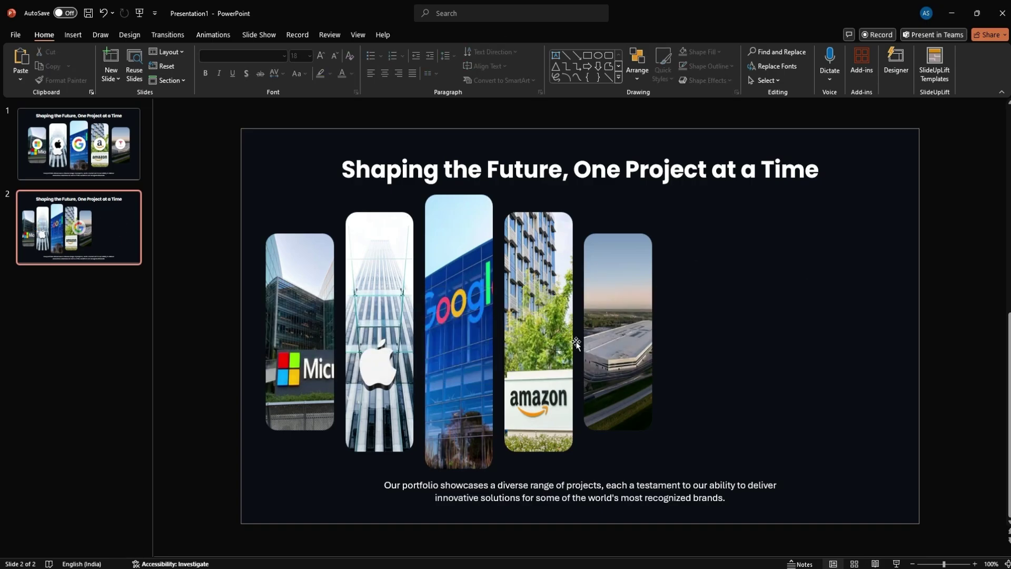
pyautogui.click(625, 345)
pyautogui.keyDown('shift'); pyautogui.click(556, 297); pyautogui.keyUp('shift')
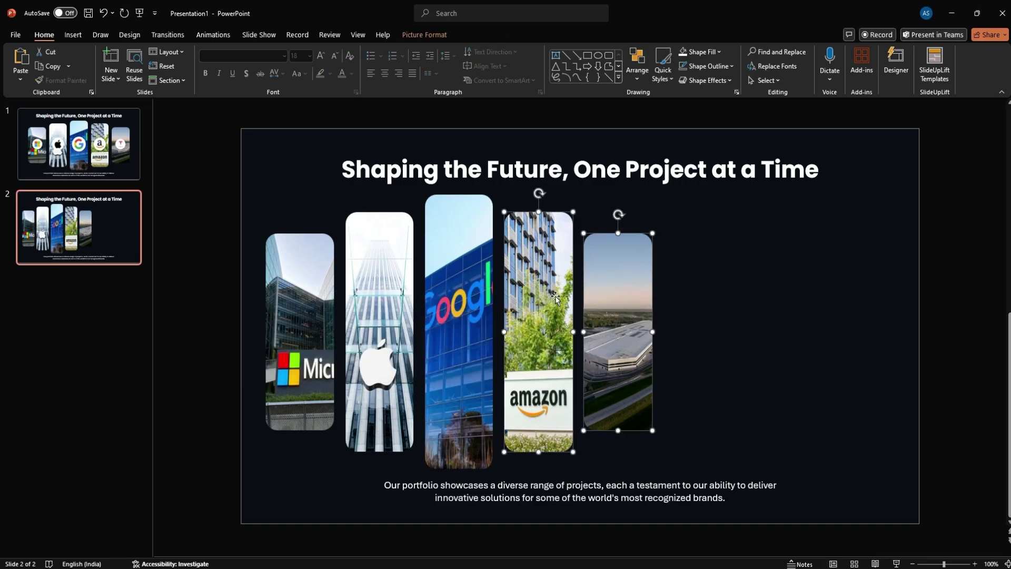
pyautogui.moveTo(590, 270); pyautogui.dragTo(780, 272)
# Step: Widen the Google photo across the middle gap and reduce its corner rounding
pyautogui.click(465, 322)
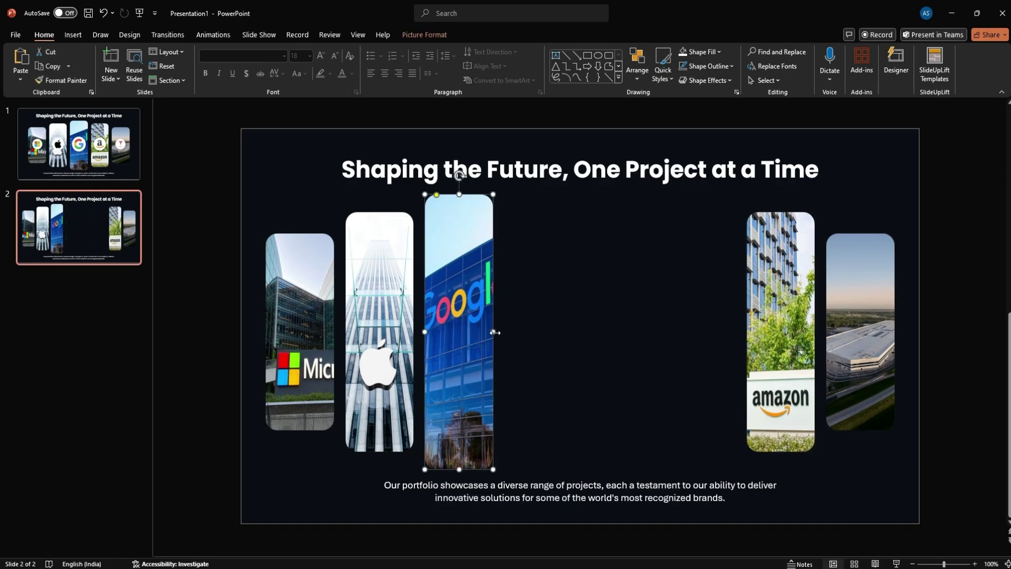
pyautogui.moveTo(495, 333); pyautogui.dragTo(734, 325)
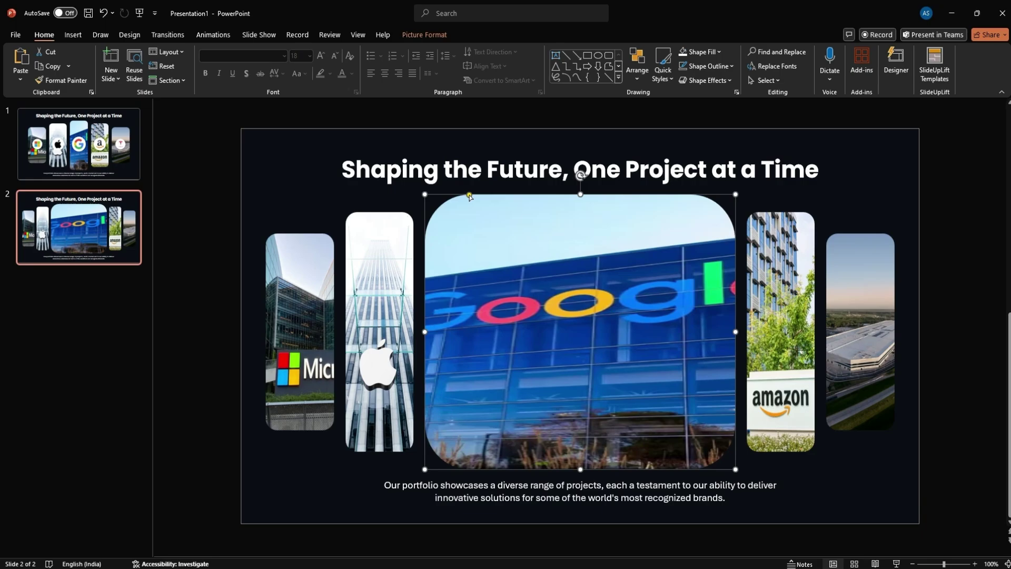
pyautogui.moveTo(469, 195); pyautogui.dragTo(435, 195)
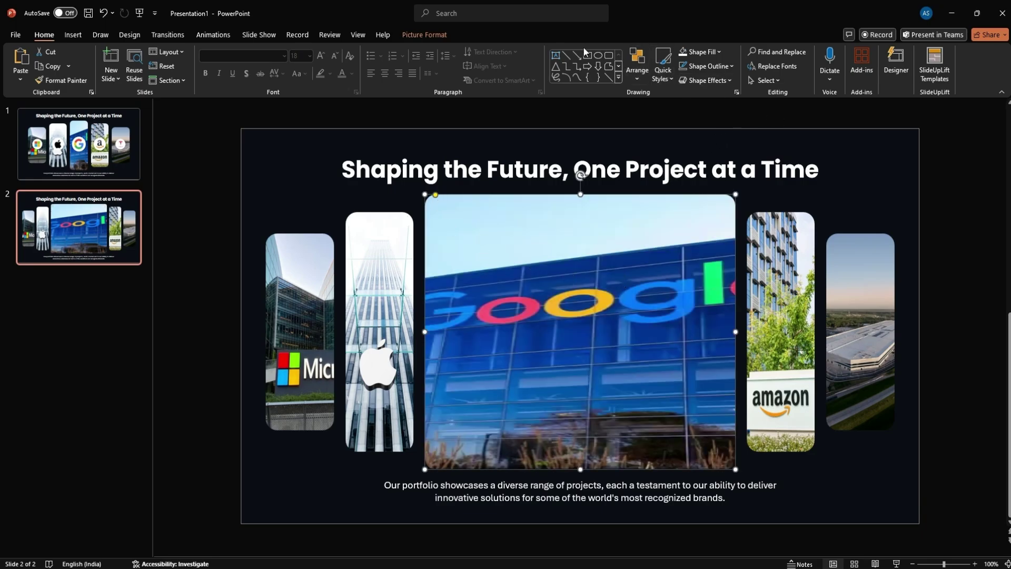
# Step: Crop the Google, Apple and Microsoft photos with Fill so each fills its frame
pyautogui.click(438, 39)
pyautogui.click(891, 78)
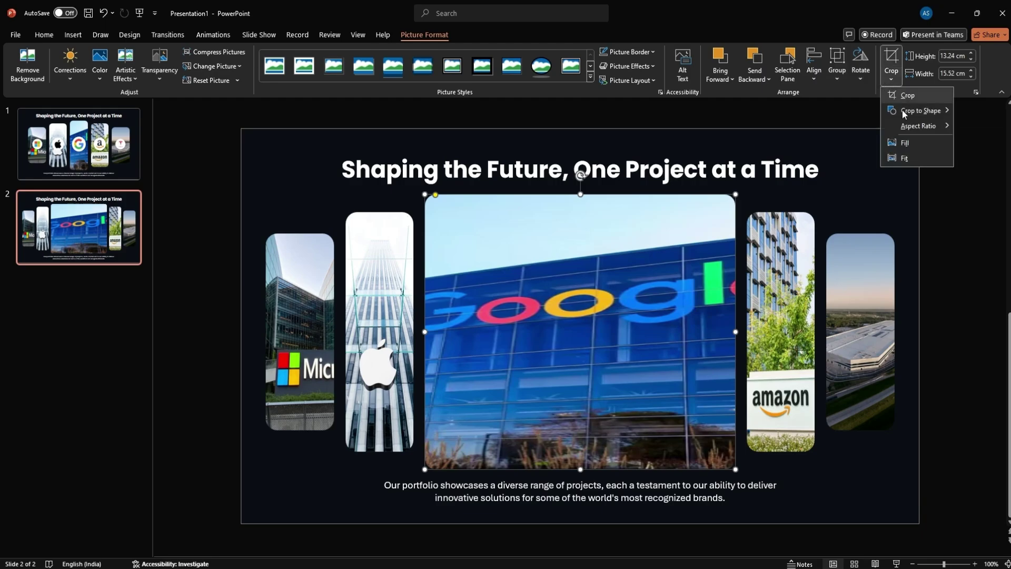
pyautogui.click(906, 144)
pyautogui.click(947, 315)
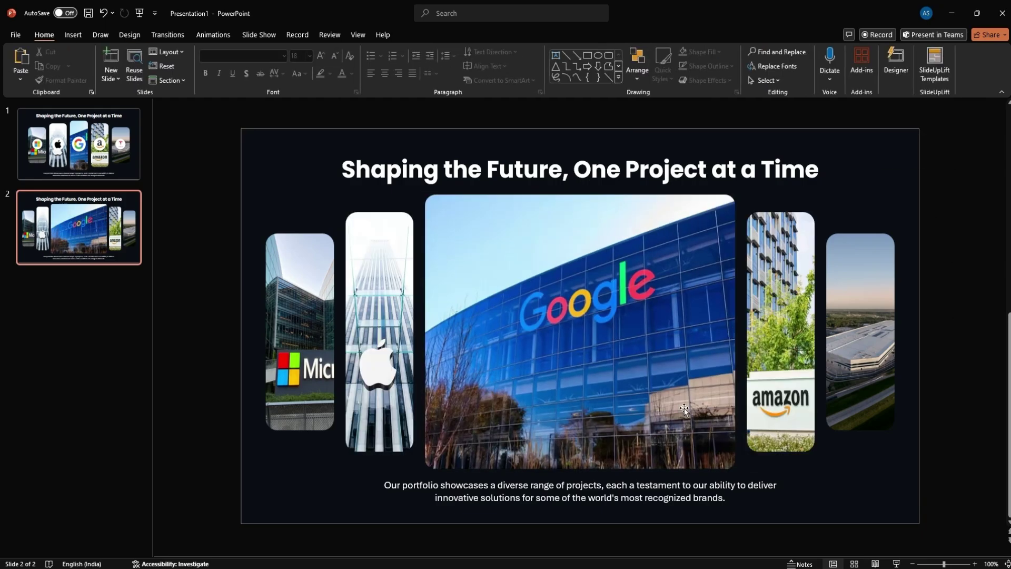
pyautogui.click(668, 409)
pyautogui.click(377, 391)
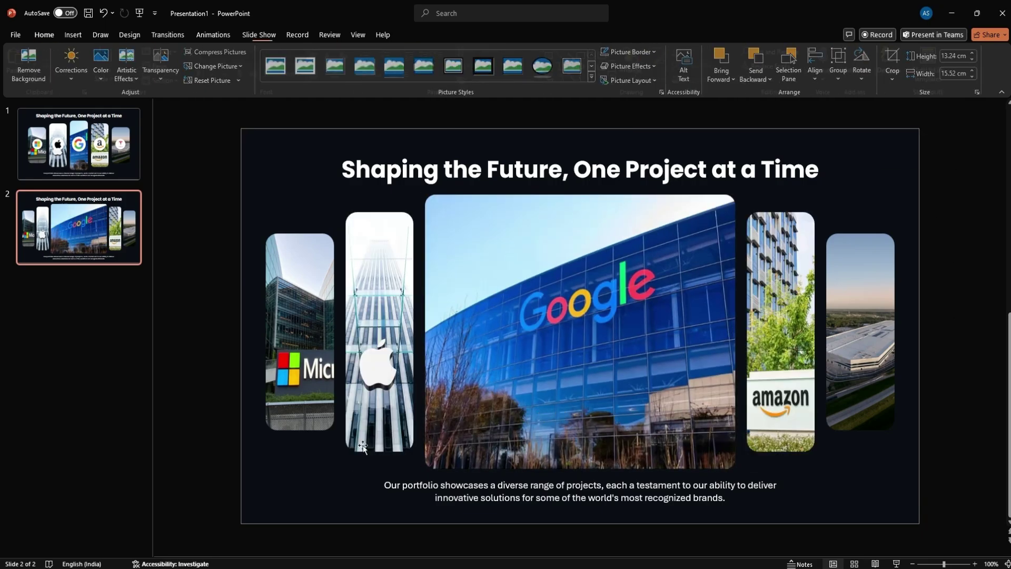
pyautogui.click(891, 79)
pyautogui.click(911, 143)
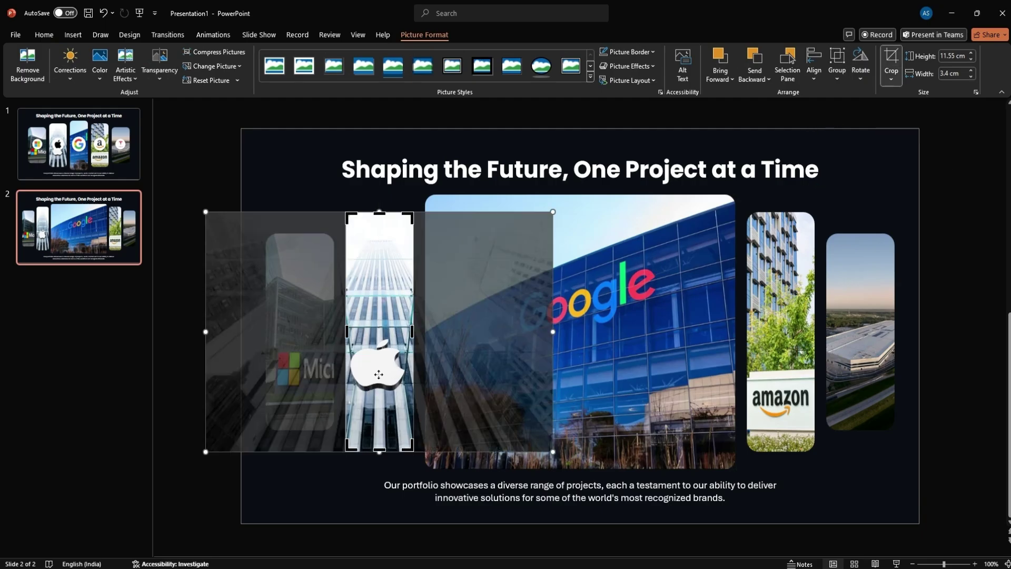
pyautogui.click(301, 199)
pyautogui.click(300, 284)
pyautogui.click(891, 79)
pyautogui.click(912, 141)
pyautogui.click(783, 260)
# Step: Crop the Amazon and factory photos with Fill so they fill their frames
pyautogui.click(785, 282)
pyautogui.click(891, 79)
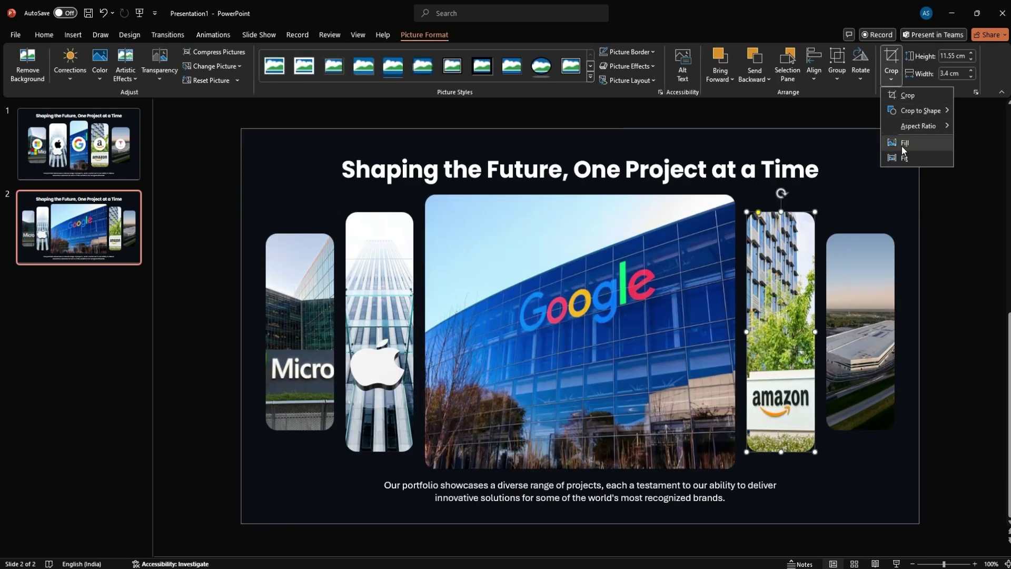
pyautogui.click(905, 144)
pyautogui.click(882, 173)
pyautogui.click(863, 268)
pyautogui.click(891, 79)
pyautogui.click(906, 142)
pyautogui.click(814, 330)
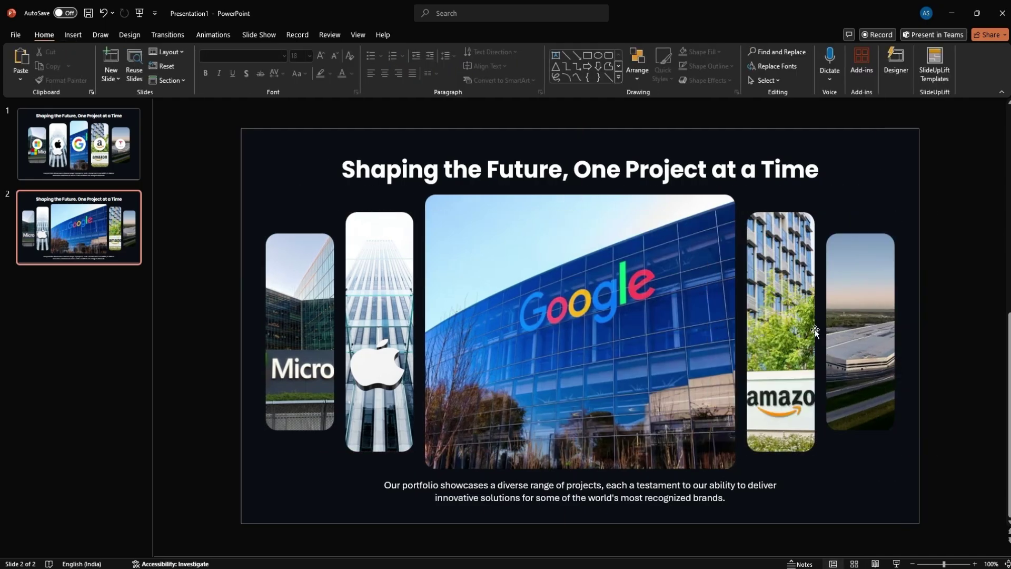
# Step: Group the five photos, shrink the group to 28.36 × 11.96 cm and centre it
pyautogui.click(525, 375)
pyautogui.keyDown('shift'); pyautogui.click(379, 327); pyautogui.keyUp('shift')
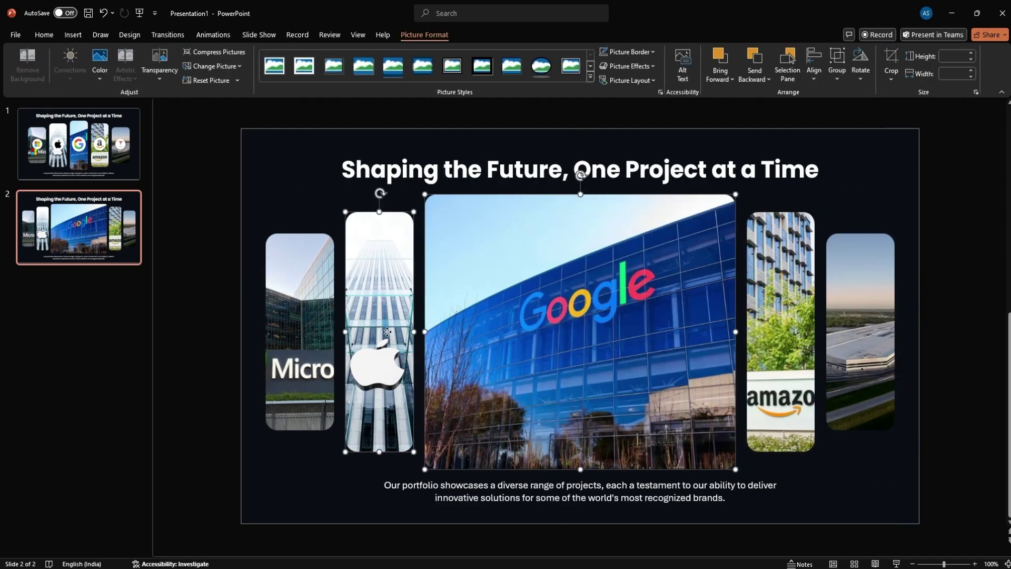
pyautogui.keyDown('shift'); pyautogui.click(296, 313); pyautogui.keyUp('shift')
pyautogui.keyDown('shift'); pyautogui.click(790, 326); pyautogui.keyUp('shift')
pyautogui.keyDown('shift'); pyautogui.click(862, 320); pyautogui.keyUp('shift')
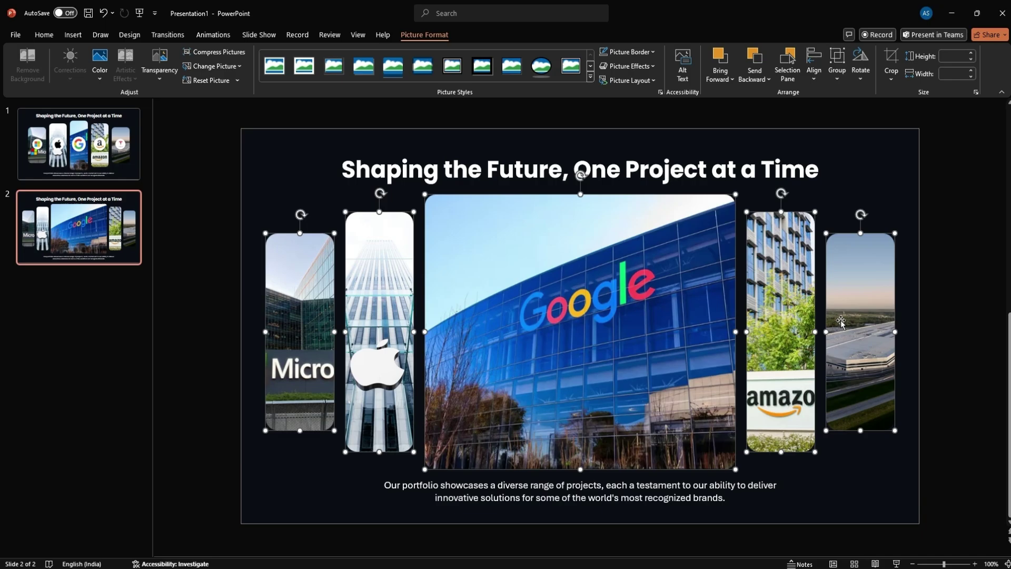
pyautogui.hotkey('ctrl', 'g')
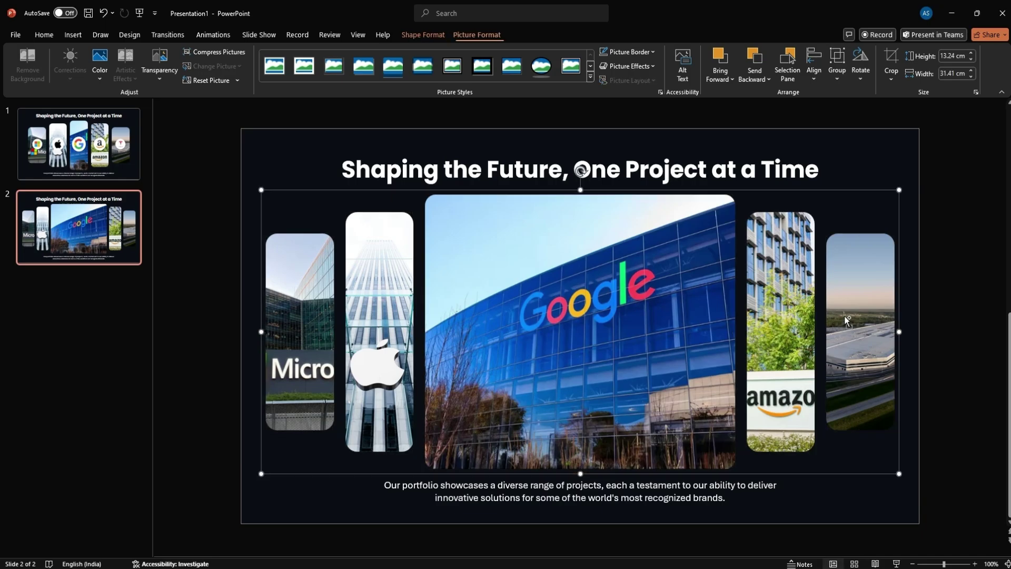
pyautogui.moveTo(900, 189); pyautogui.dragTo(869, 201)
pyautogui.moveTo(666, 350); pyautogui.dragTo(667, 348)
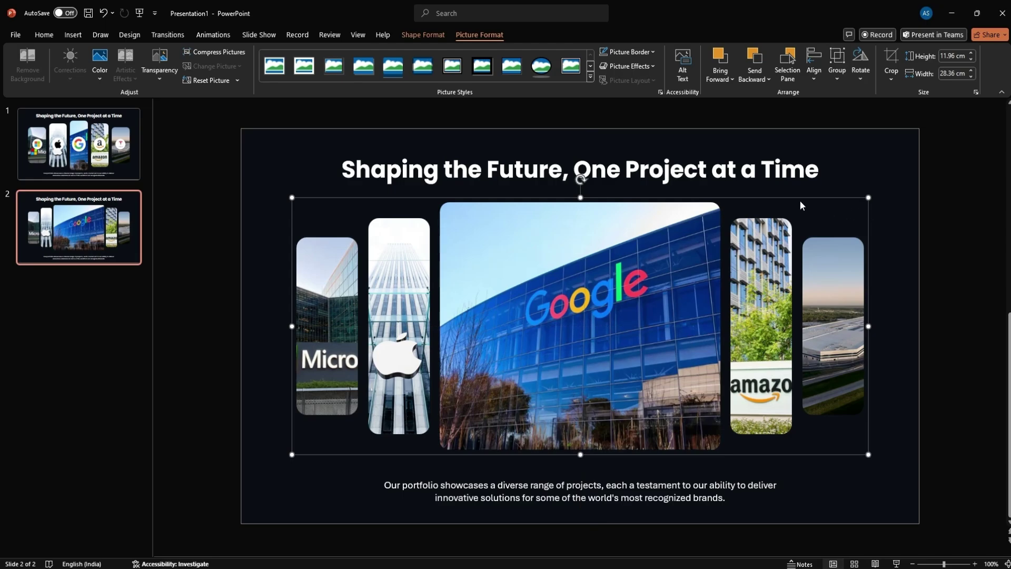
pyautogui.click(792, 188)
# Step: Delete the slide 2 title, then move the photo group up and enlarge it across the slide
pyautogui.press('Delete')
pyautogui.click(639, 314)
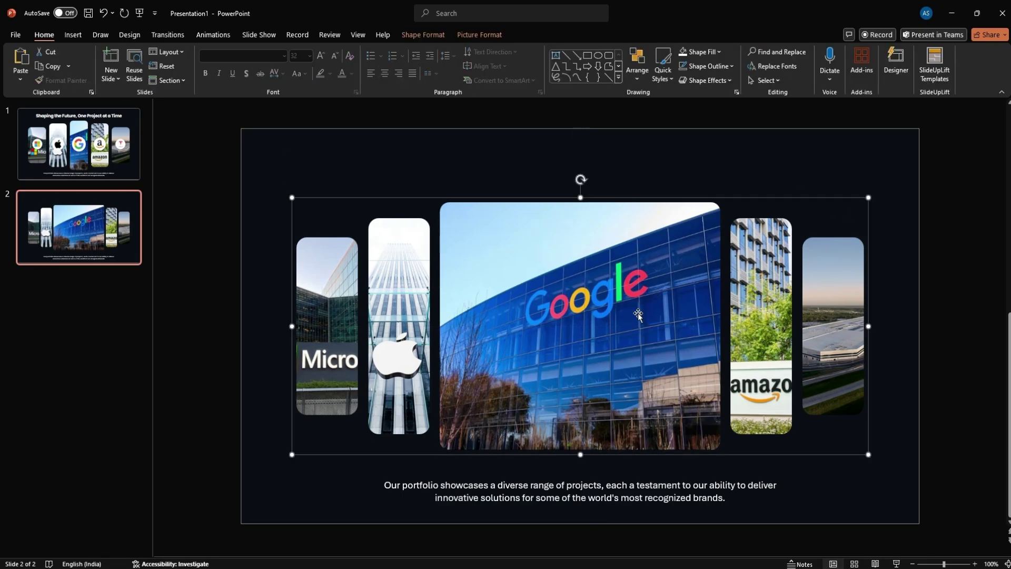
pyautogui.moveTo(638, 314); pyautogui.dragTo(635, 267)
pyautogui.moveTo(869, 157); pyautogui.dragTo(901, 137)
pyautogui.click(887, 474)
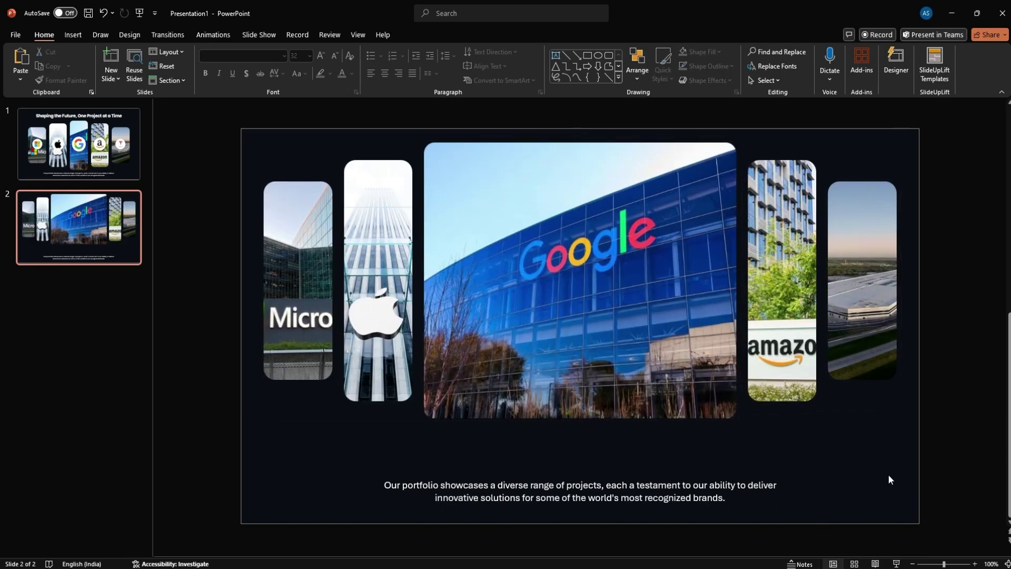
# Step: Ungroup the photo group into five separate company pictures
pyautogui.click(624, 326)
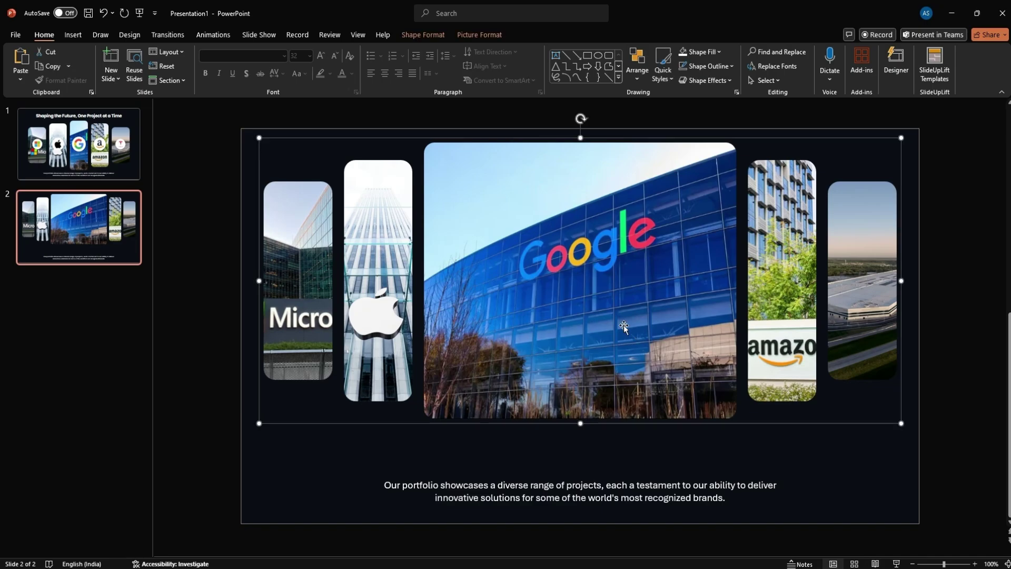
pyautogui.rightClick(688, 381)
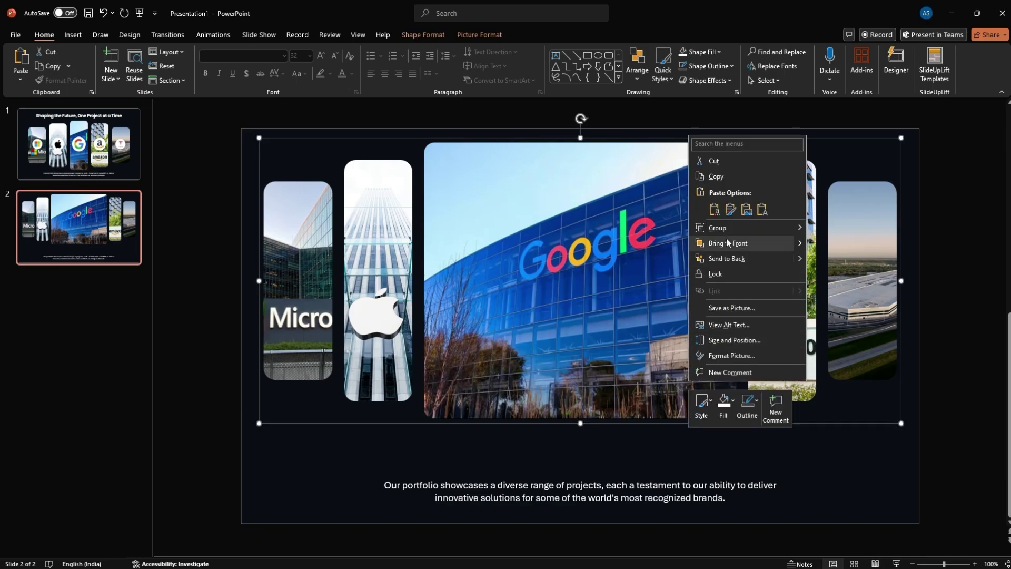
pyautogui.click(838, 262)
pyautogui.click(713, 451)
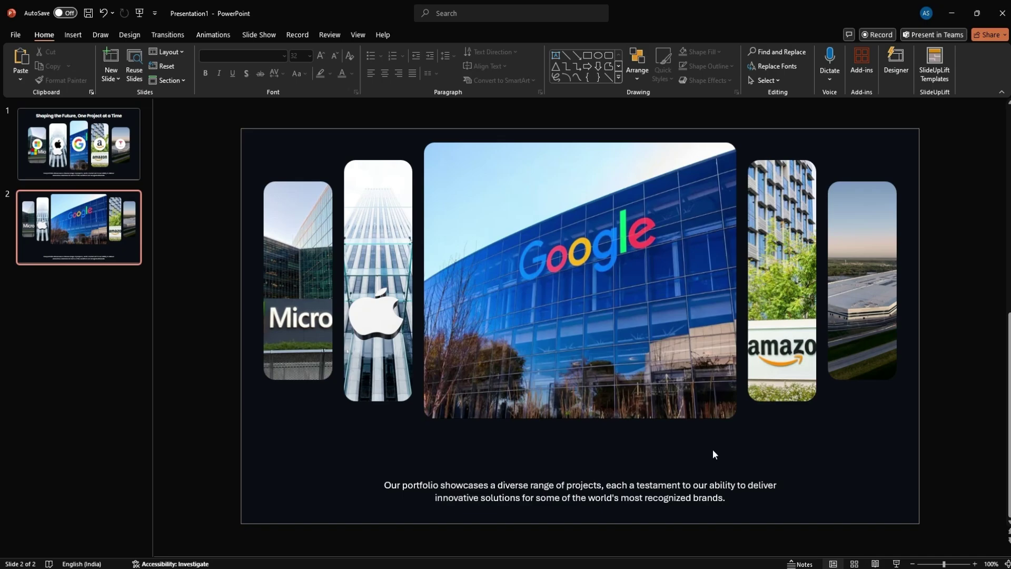
# Step: Copy slide 1's Microsoft, Apple, Google, Amazon and Tesla logo circles onto slide 2
pyautogui.click(79, 143)
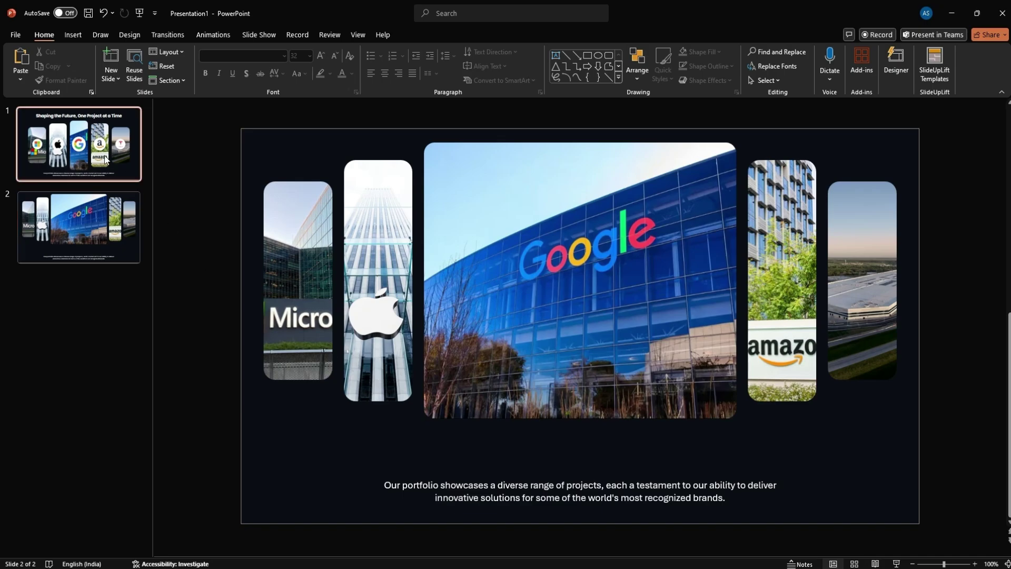
pyautogui.click(333, 322)
pyautogui.keyDown('shift'); pyautogui.click(463, 326); pyautogui.keyUp('shift')
pyautogui.keyDown('shift'); pyautogui.click(586, 328); pyautogui.keyUp('shift')
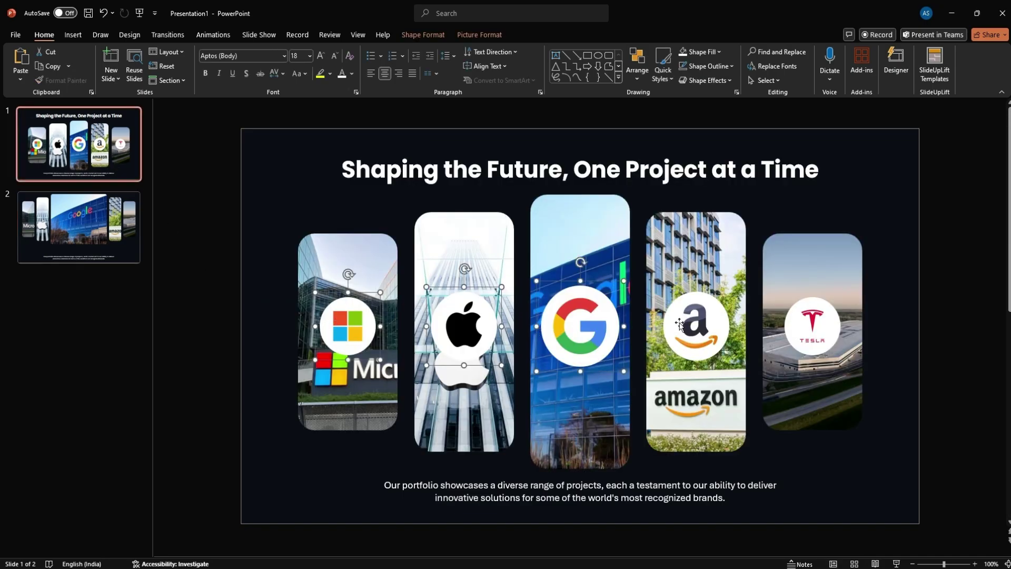
pyautogui.keyDown('shift'); pyautogui.click(681, 325); pyautogui.keyUp('shift')
pyautogui.keyDown('shift'); pyautogui.click(790, 327); pyautogui.keyUp('shift')
pyautogui.click(86, 247)
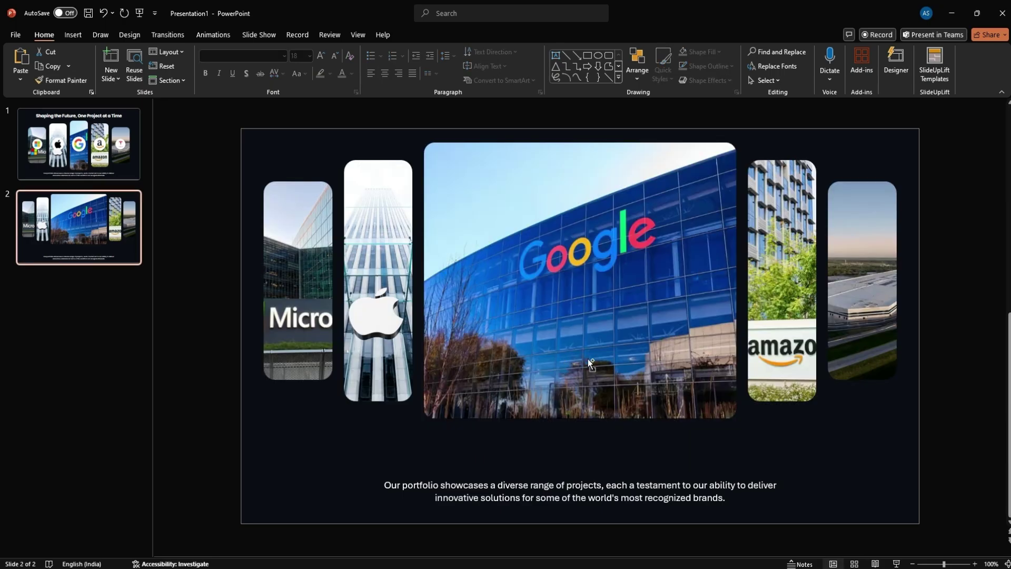
pyautogui.hotkey('ctrl', 'v')
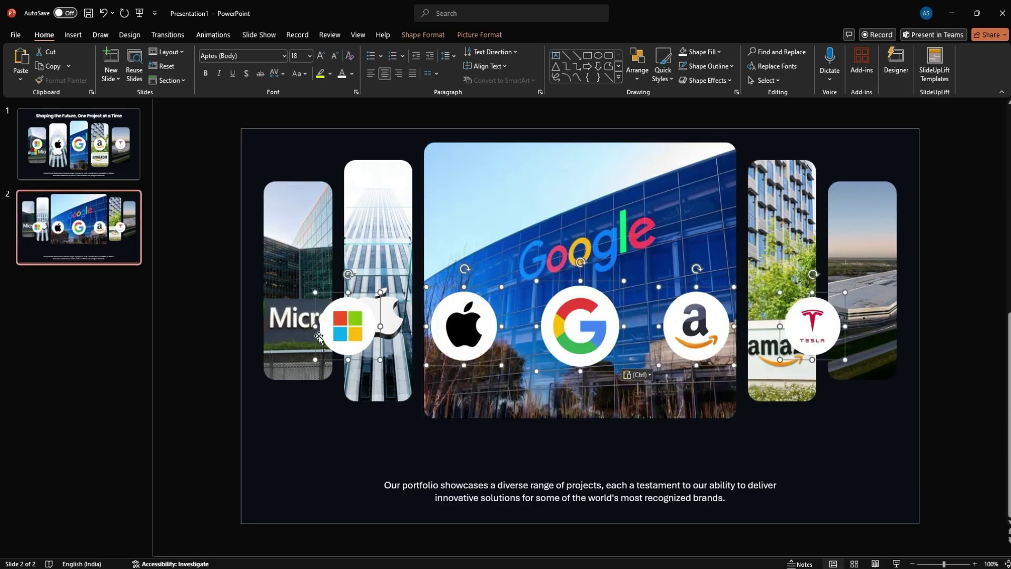
# Step: Drag each pasted logo onto its matching company photo
pyautogui.moveTo(346, 337); pyautogui.dragTo(299, 337)
pyautogui.click(304, 422)
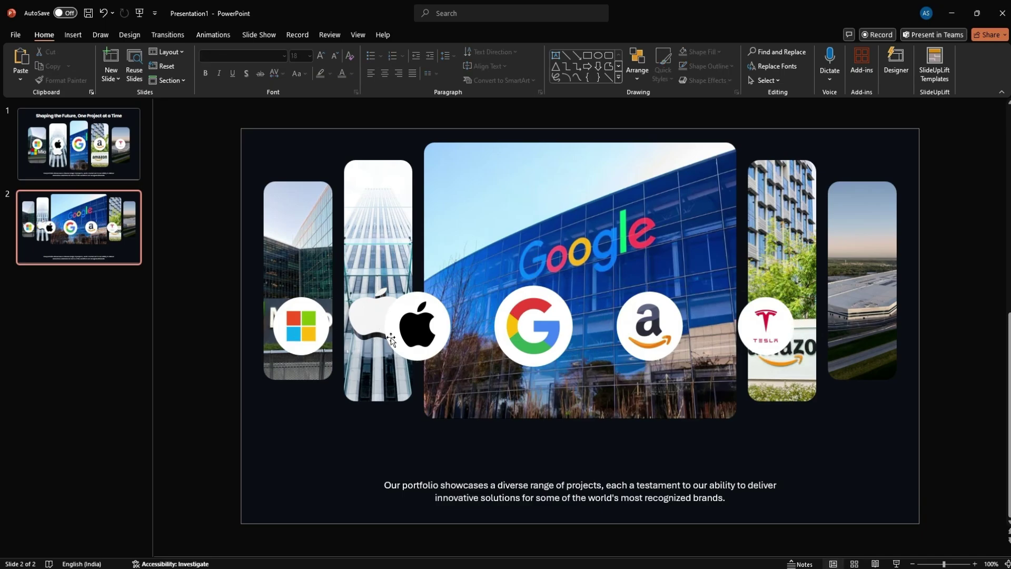
pyautogui.moveTo(418, 325); pyautogui.dragTo(380, 355)
pyautogui.moveTo(545, 334); pyautogui.dragTo(481, 365)
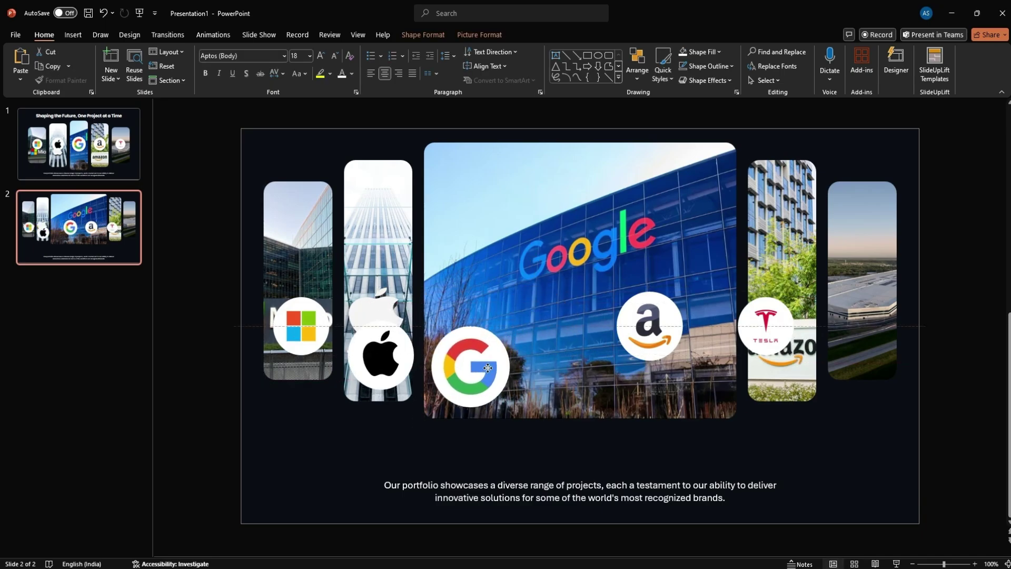
pyautogui.moveTo(771, 328); pyautogui.dragTo(867, 327)
pyautogui.moveTo(635, 338); pyautogui.dragTo(766, 366)
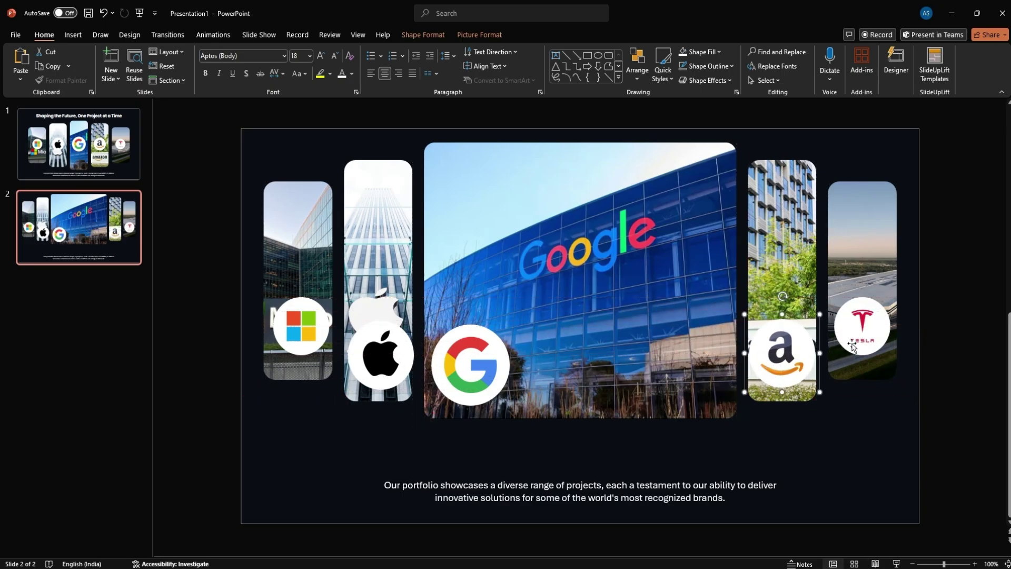
# Step: Bottom-align the Microsoft and Tesla logos
pyautogui.click(862, 327)
pyautogui.keyDown('shift'); pyautogui.click(301, 326); pyautogui.keyUp('shift')
pyautogui.click(480, 37)
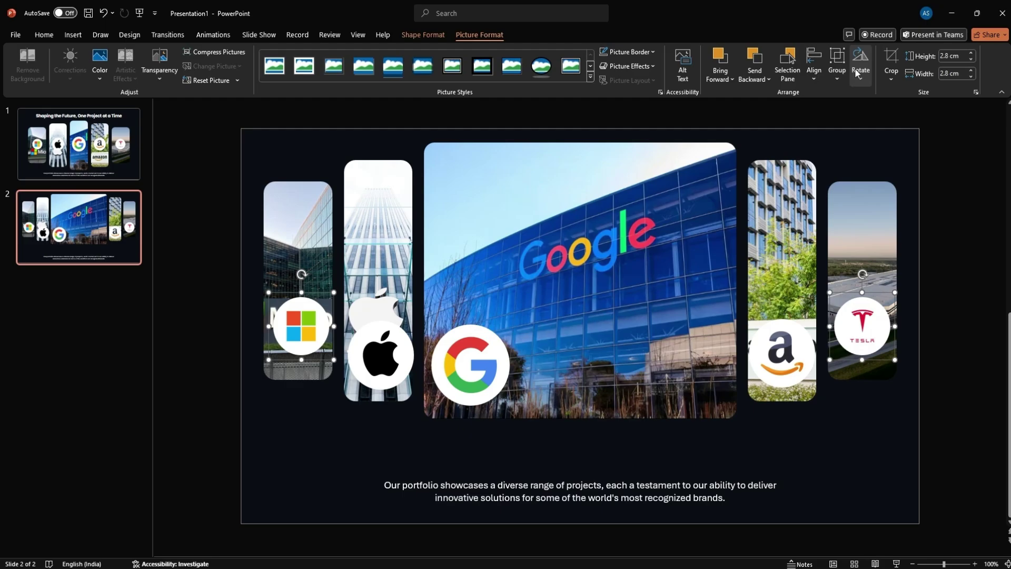
pyautogui.click(814, 75)
pyautogui.click(837, 174)
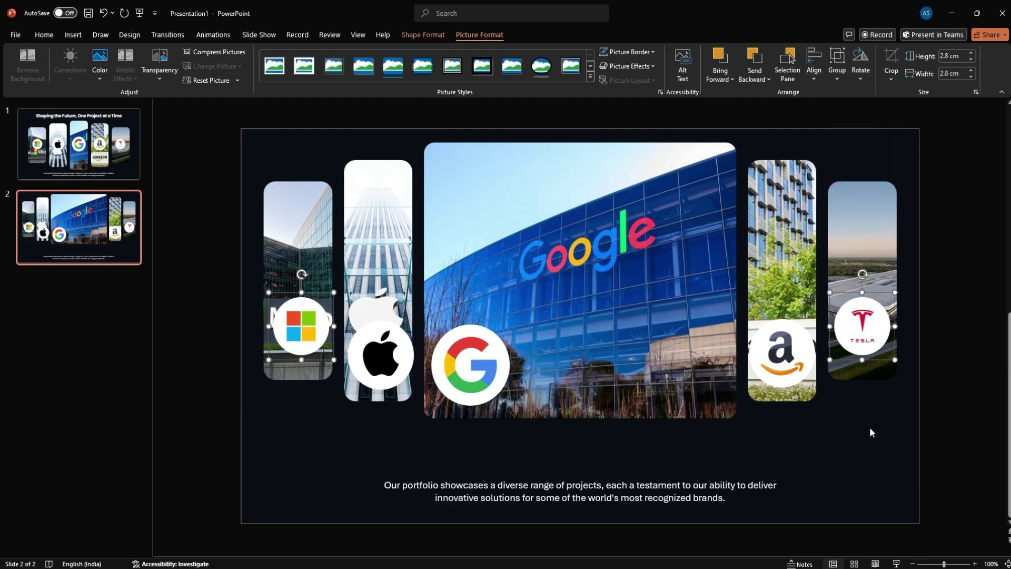
# Step: Align Center the Microsoft logo on the Microsoft building photo
pyautogui.click(782, 353)
pyautogui.keyDown('shift'); pyautogui.click(399, 373); pyautogui.keyUp('shift')
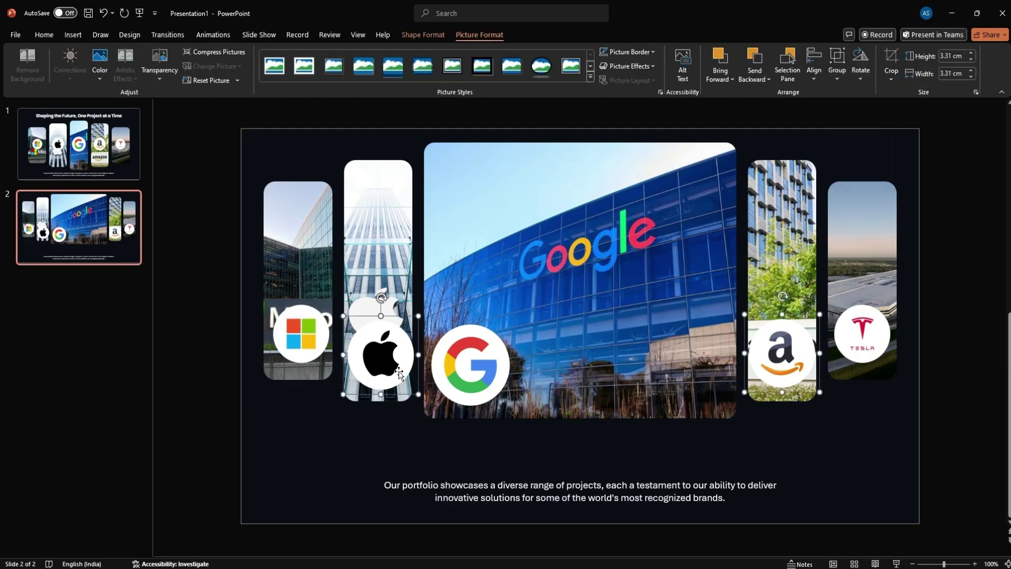
pyautogui.click(298, 237)
pyautogui.keyDown('shift'); pyautogui.click(298, 337); pyautogui.keyUp('shift')
pyautogui.click(815, 66)
pyautogui.click(832, 126)
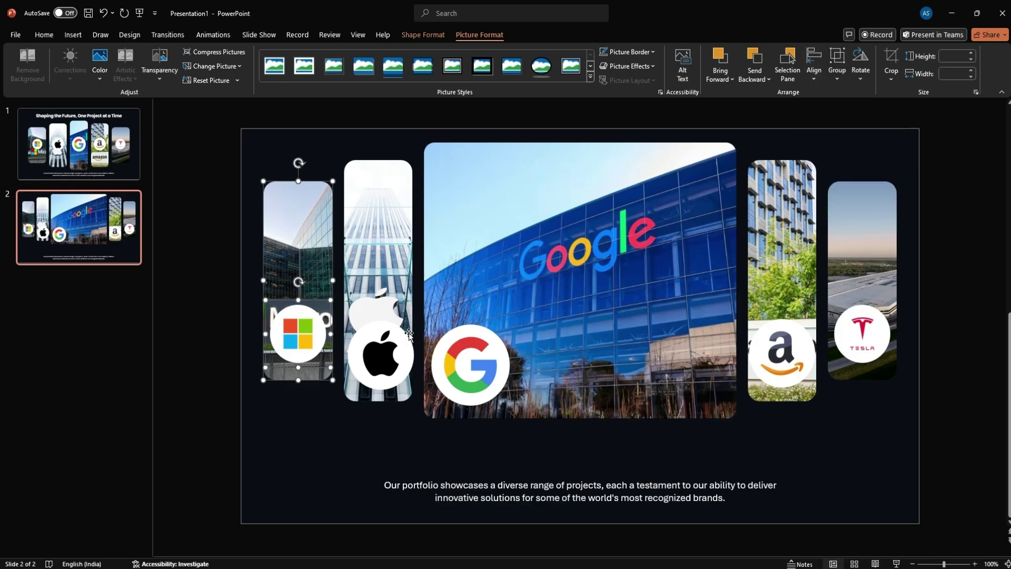
# Step: Centre the Apple, Amazon and Tesla logos on their photos
pyautogui.click(377, 342)
pyautogui.keyDown('shift'); pyautogui.click(395, 237); pyautogui.keyUp('shift')
pyautogui.press('F4')
pyautogui.click(790, 361)
pyautogui.keyDown('shift'); pyautogui.click(791, 241); pyautogui.keyUp('shift')
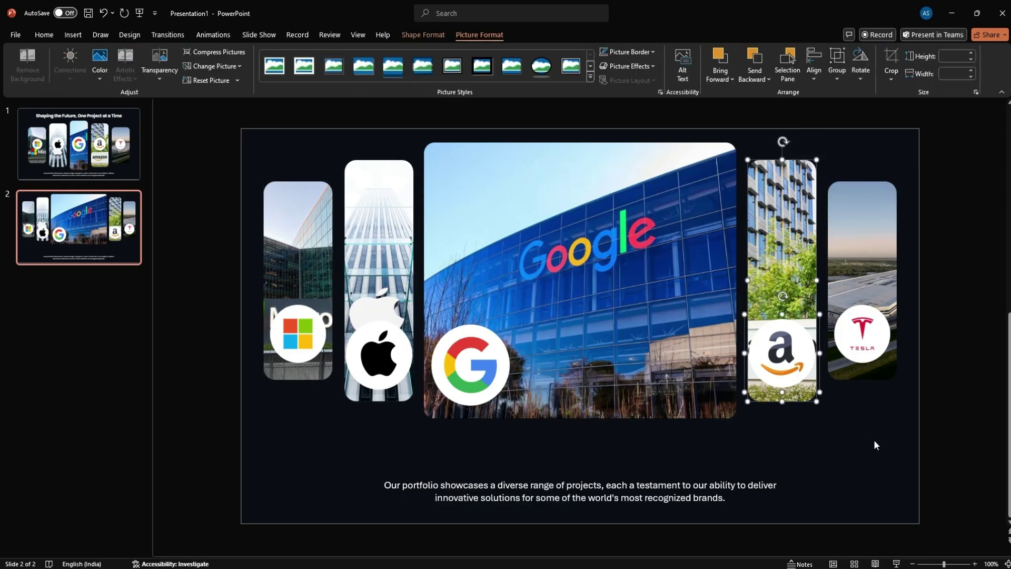
pyautogui.click(874, 445)
pyautogui.click(864, 334)
pyautogui.keyDown('shift'); pyautogui.click(865, 253); pyautogui.keyUp('shift')
pyautogui.click(861, 475)
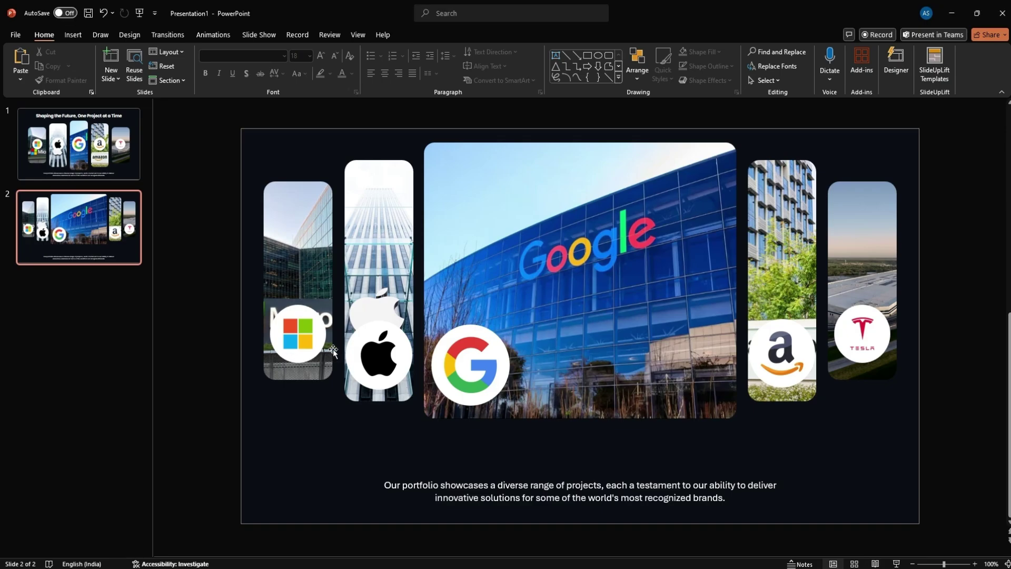
# Step: Shrink all five logos slightly and lower them a little on their photos
pyautogui.click(310, 343)
pyautogui.keyDown('shift'); pyautogui.click(381, 352); pyautogui.keyUp('shift')
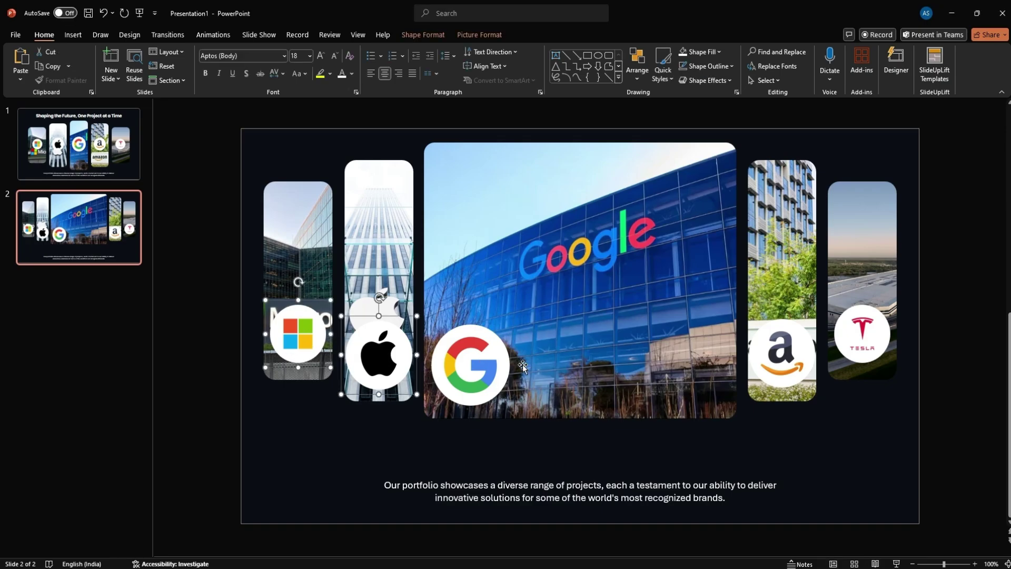
pyautogui.keyDown('shift'); pyautogui.click(783, 362); pyautogui.keyUp('shift')
pyautogui.keyDown('shift'); pyautogui.click(851, 344); pyautogui.keyUp('shift')
pyautogui.keyDown('shift'); pyautogui.click(496, 364); pyautogui.keyUp('shift')
pyautogui.moveTo(514, 410); pyautogui.dragTo(509, 404)
pyautogui.click(995, 475)
pyautogui.moveTo(470, 365); pyautogui.dragTo(471, 372)
pyautogui.click(389, 448)
pyautogui.click(305, 345)
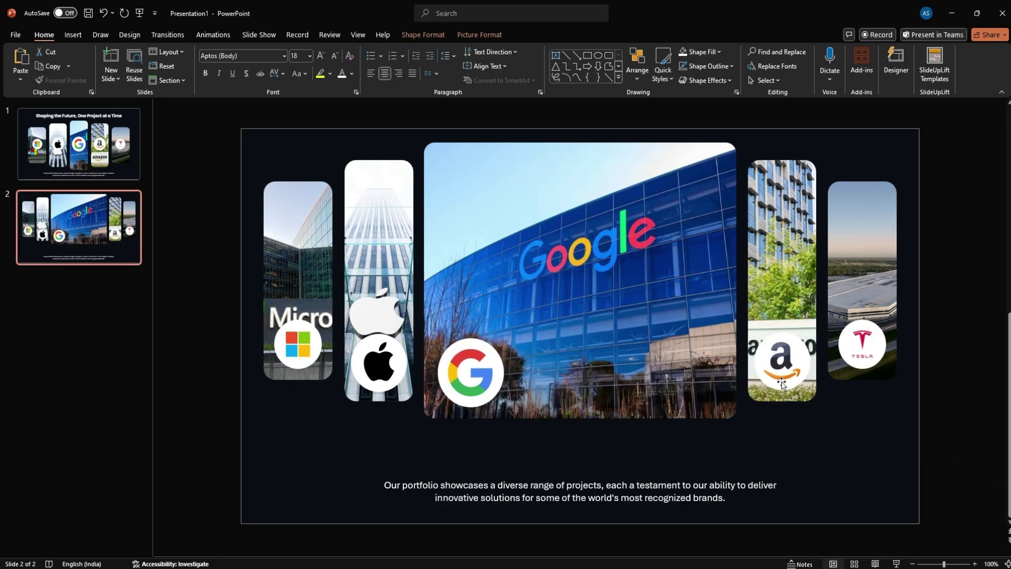
pyautogui.click(485, 545)
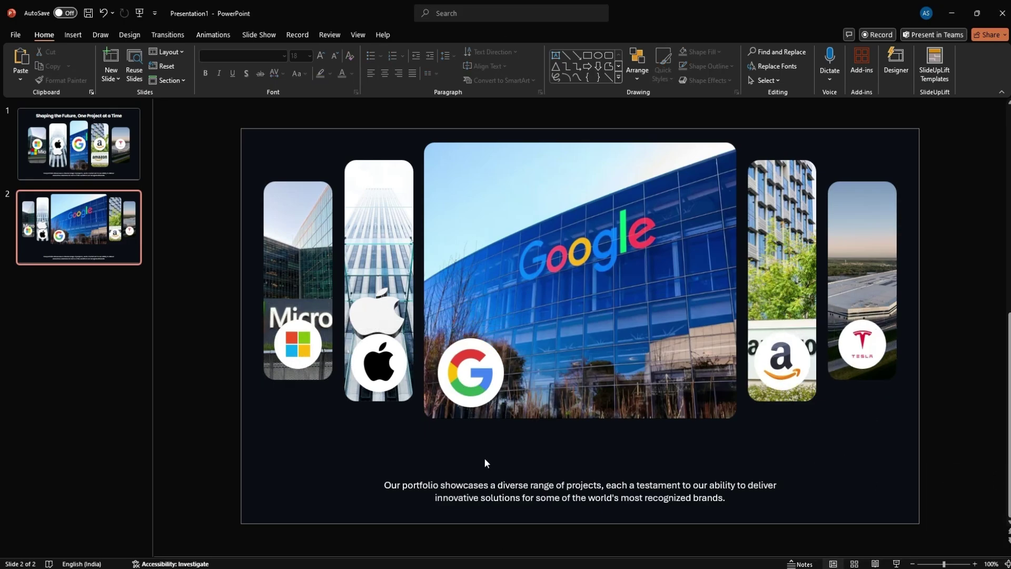
# Step: Add a white 'Google' heading in Poppins size 28 just under the Google photo
pyautogui.click(555, 55)
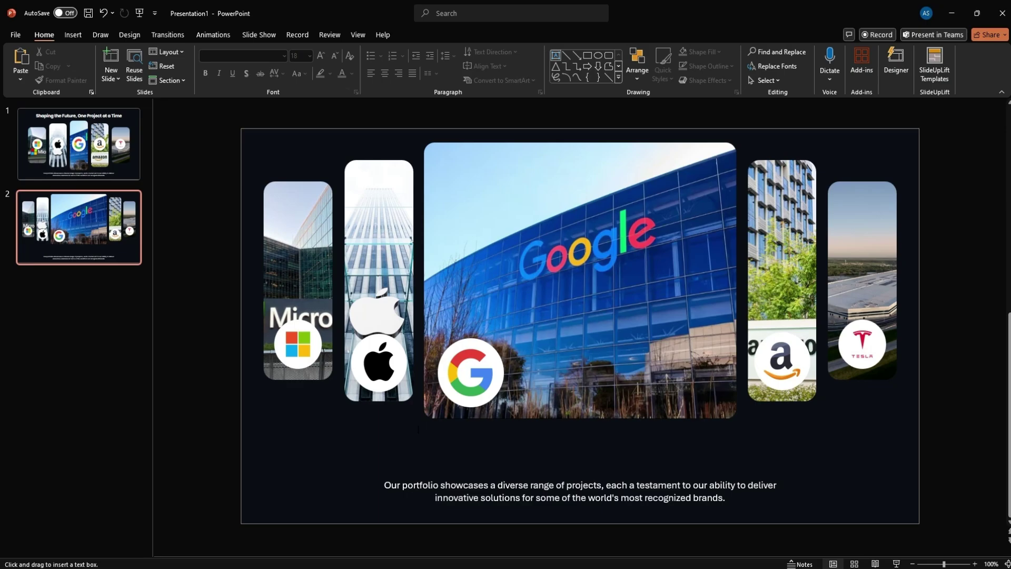
pyautogui.moveTo(436, 436); pyautogui.dragTo(462, 445)
pyautogui.moveTo(529, 450); pyautogui.dragTo(530, 452)
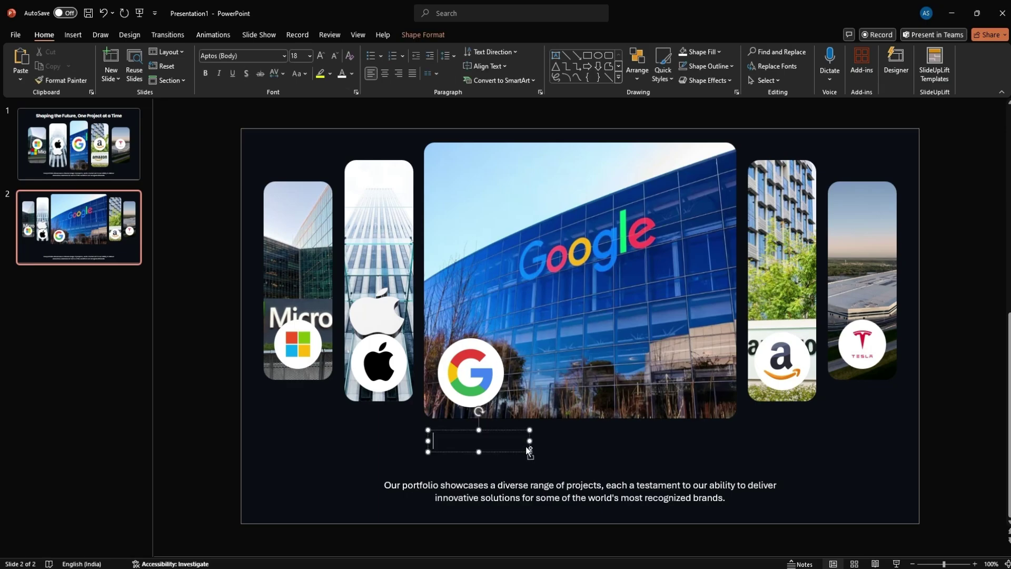
pyautogui.write('Google')
pyautogui.hotkey('ctrl', 'a')
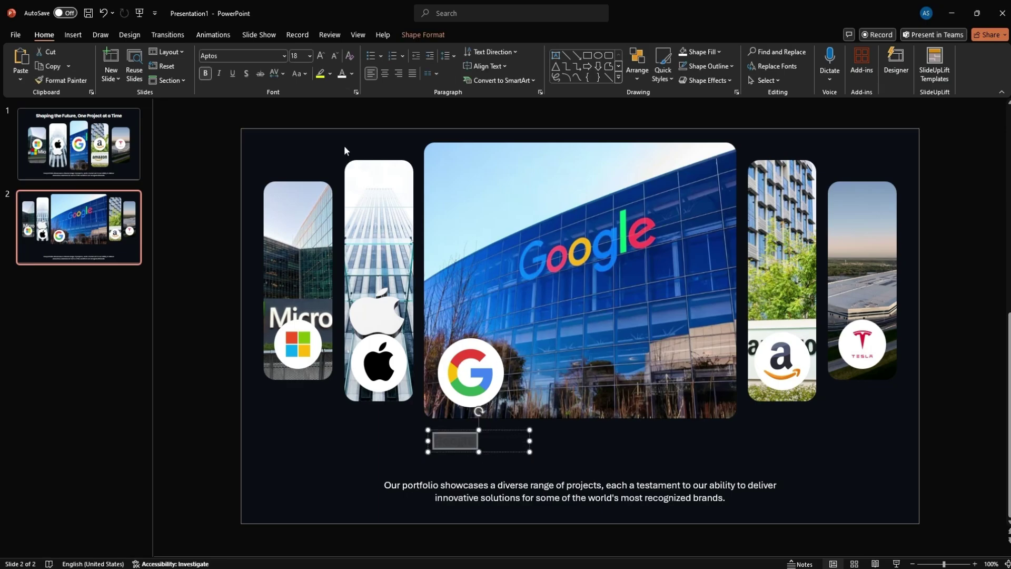
pyautogui.click(341, 76)
pyautogui.click(260, 60)
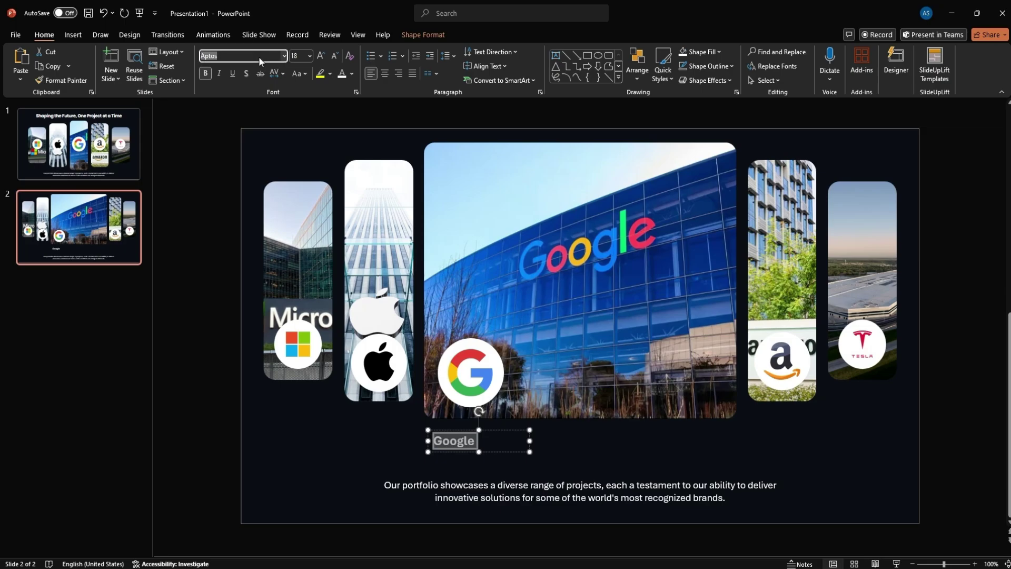
pyautogui.write('Poppins')
pyautogui.press('Return')
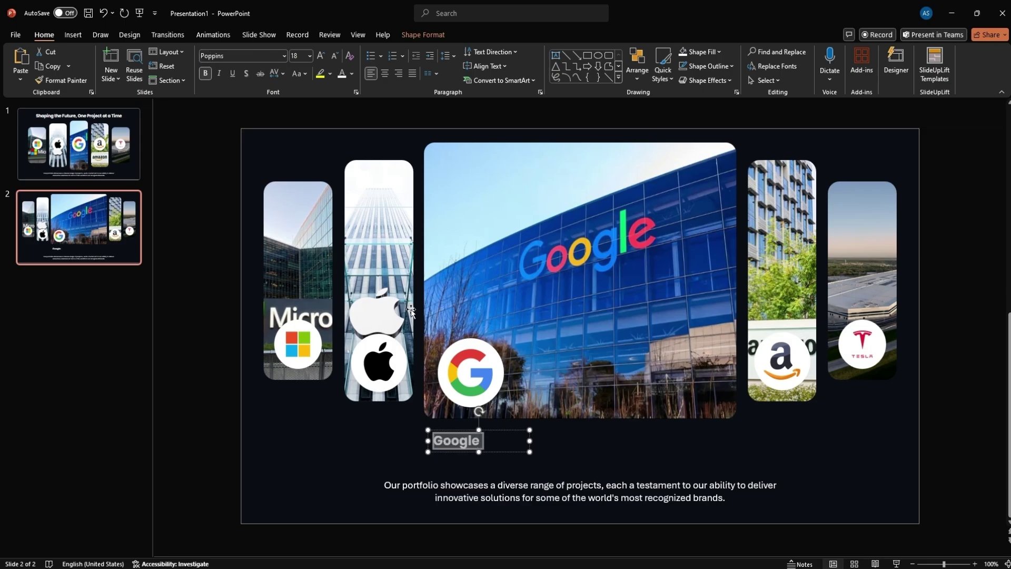
pyautogui.click(320, 55)
pyautogui.click(321, 55)
pyautogui.click(321, 55)
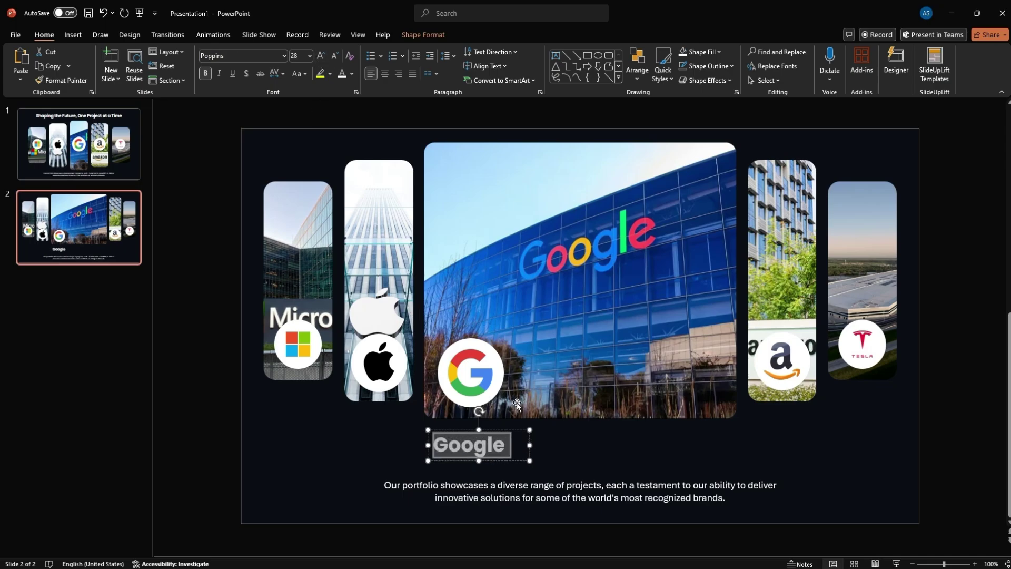
pyautogui.moveTo(507, 429); pyautogui.dragTo(505, 424)
pyautogui.press('Up')
pyautogui.press('Up')
pyautogui.press('Up')
pyautogui.press('Up')
pyautogui.press('Up')
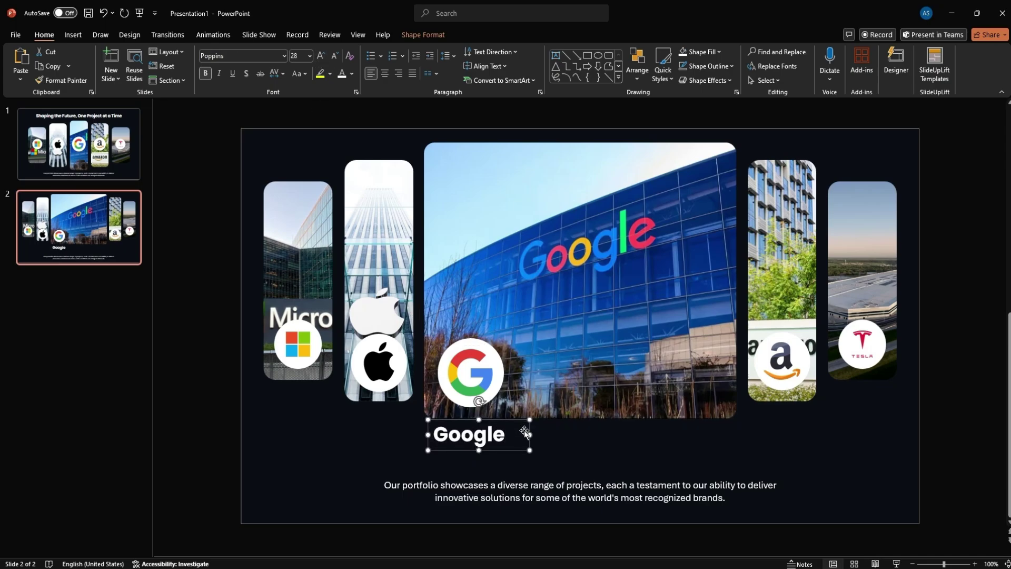
pyautogui.click(370, 449)
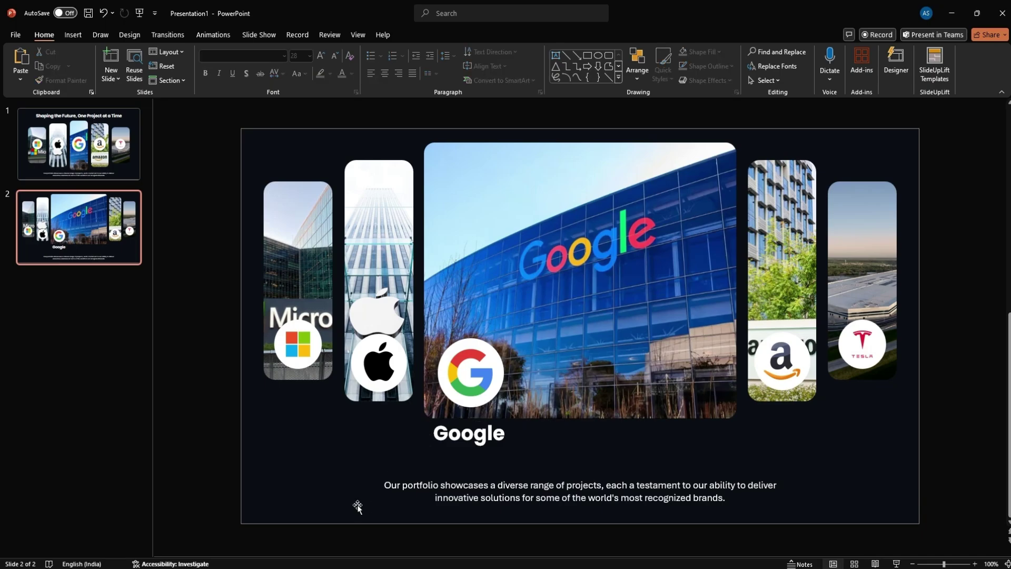
# Step: Add a white '4.5/5 Stars' line at size 12 beneath the Google heading
pyautogui.click(554, 56)
pyautogui.write('4.5/5 Stars')
pyautogui.moveTo(428, 449)
pyautogui.mouseDown()
pyautogui.moveTo(521, 470)
pyautogui.moveTo(432, 459)
pyautogui.mouseUp()
pyautogui.press('BackSpace')
pyautogui.click(342, 73)
pyautogui.moveTo(511, 449); pyautogui.dragTo(510, 443)
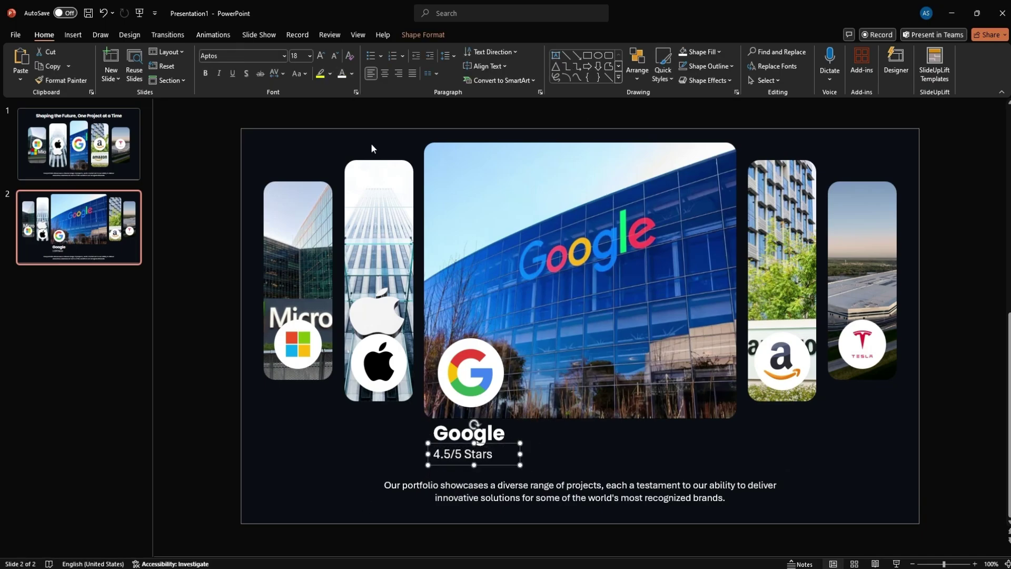
pyautogui.click(334, 56)
pyautogui.click(334, 55)
pyautogui.click(334, 56)
pyautogui.click(558, 461)
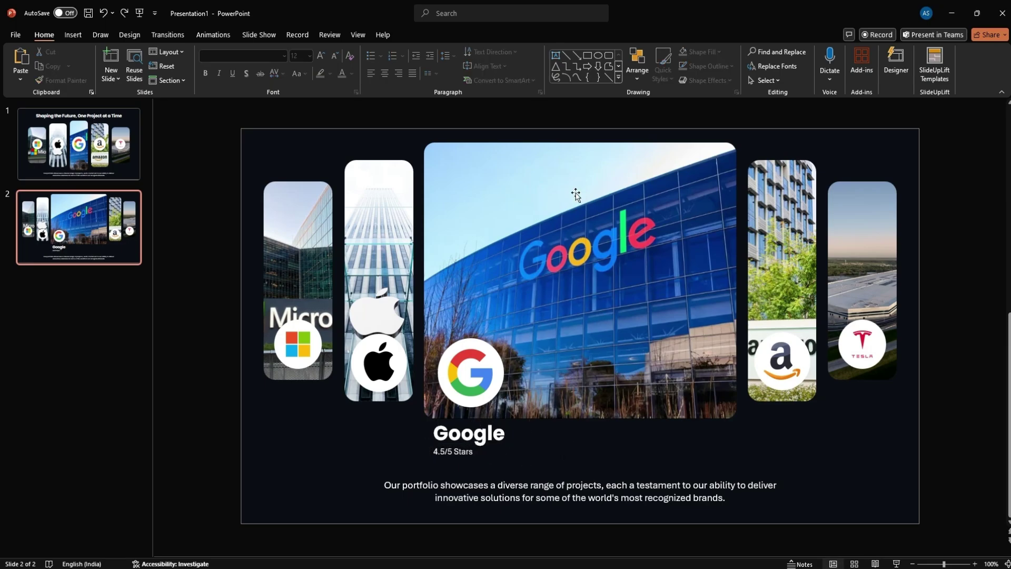
# Step: Draw a small 5-point star below the Google heading with no outline and yellow fill
pyautogui.click(619, 77)
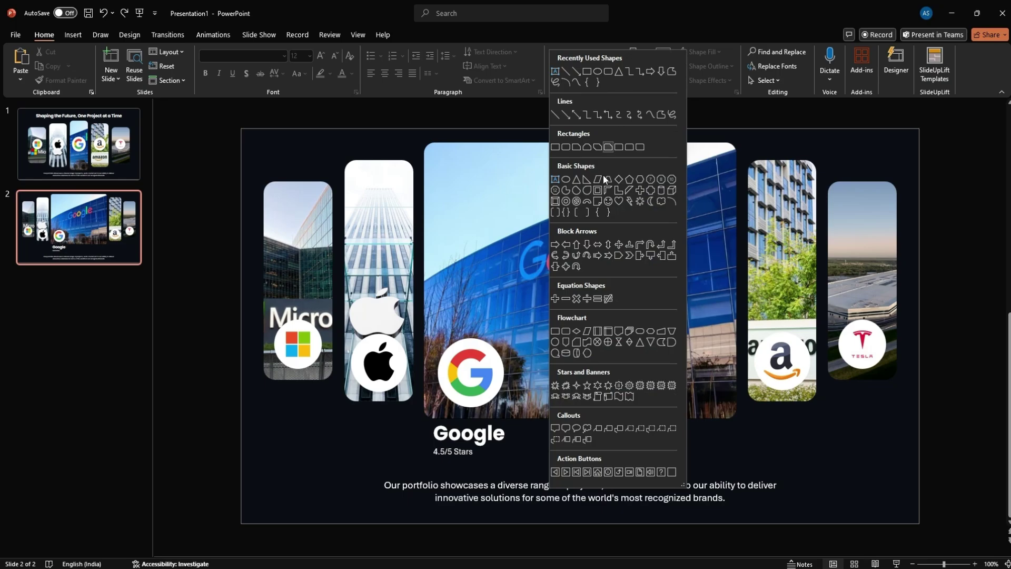
pyautogui.click(586, 384)
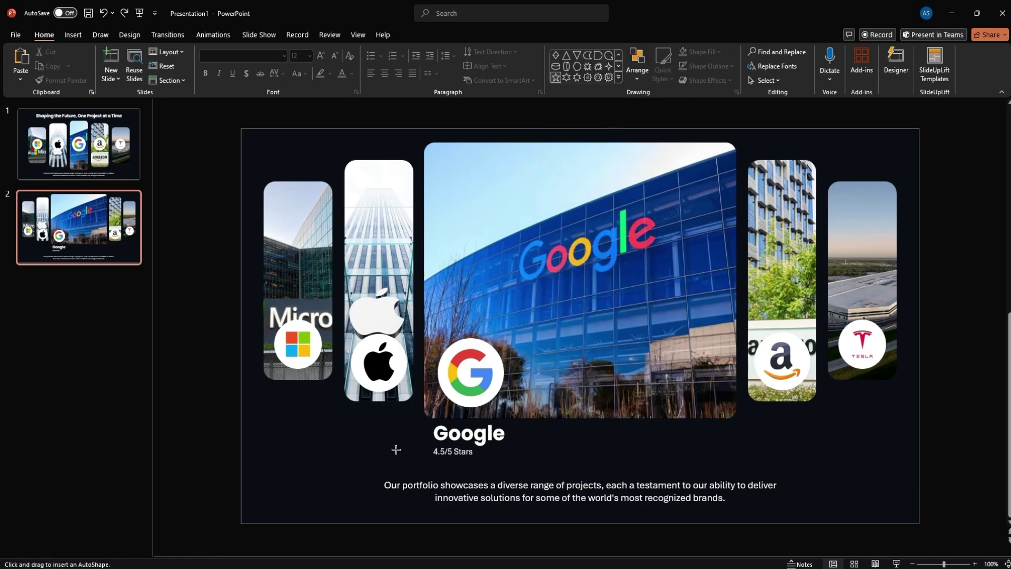
pyautogui.moveTo(409, 458); pyautogui.dragTo(415, 467)
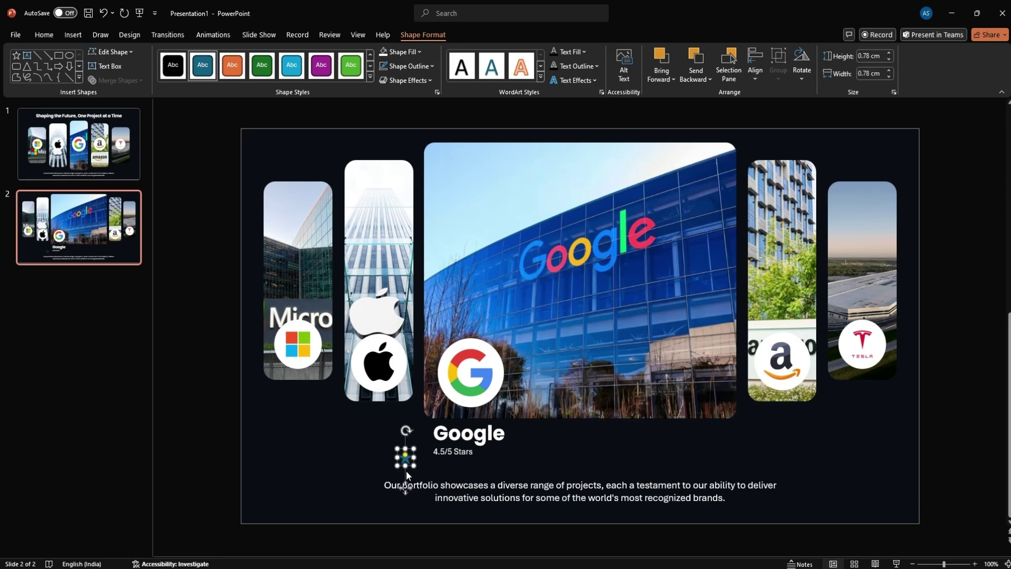
pyautogui.click(410, 65)
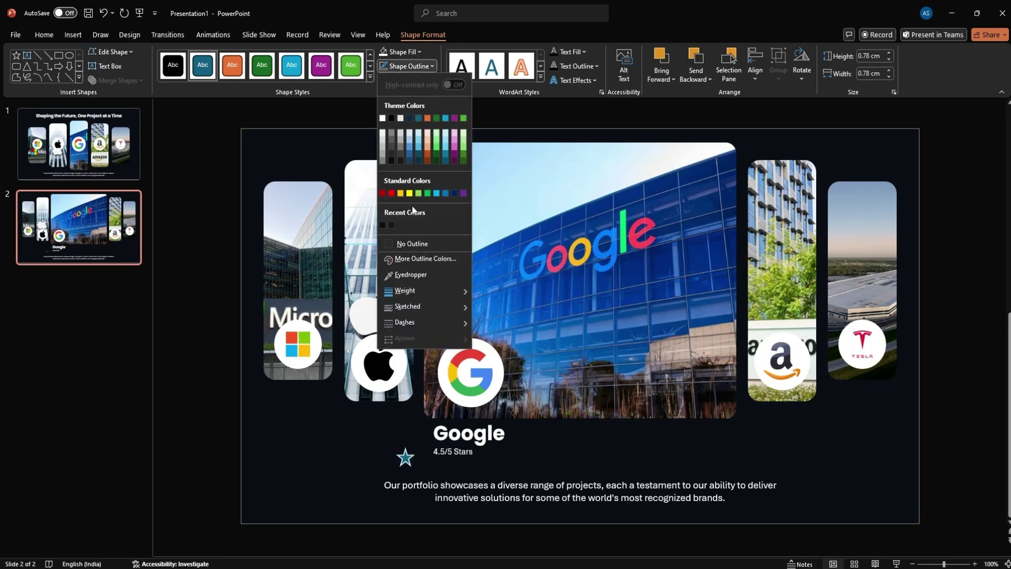
pyautogui.click(408, 242)
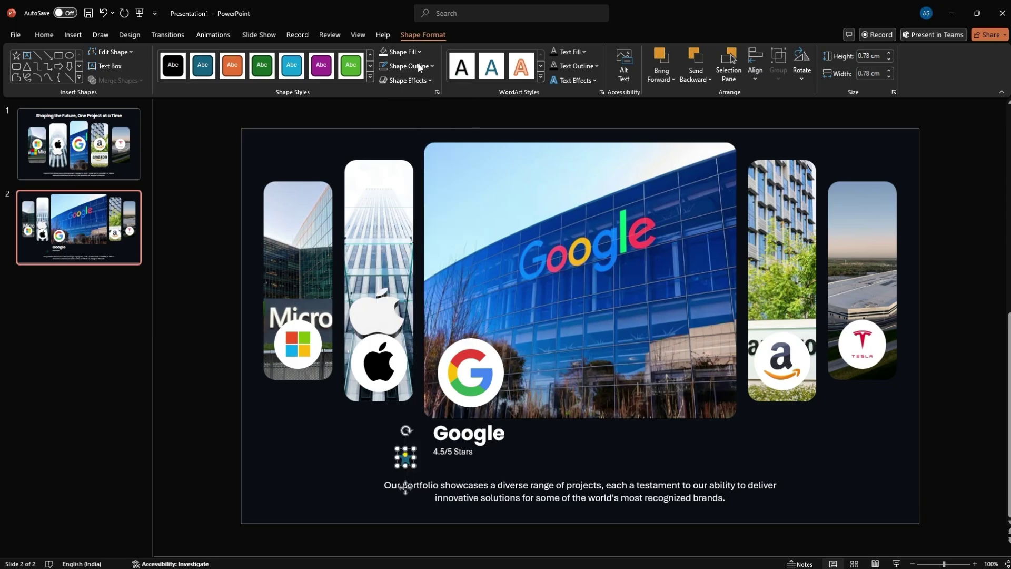
pyautogui.click(419, 49)
pyautogui.click(399, 179)
pyautogui.click(946, 564)
# Step: Nudge the star into place and duplicate it with Ctrl+D into a row
pyautogui.keyDown('ctrl'); pyautogui.scroll(6, 375, 503); pyautogui.keyUp('ctrl')
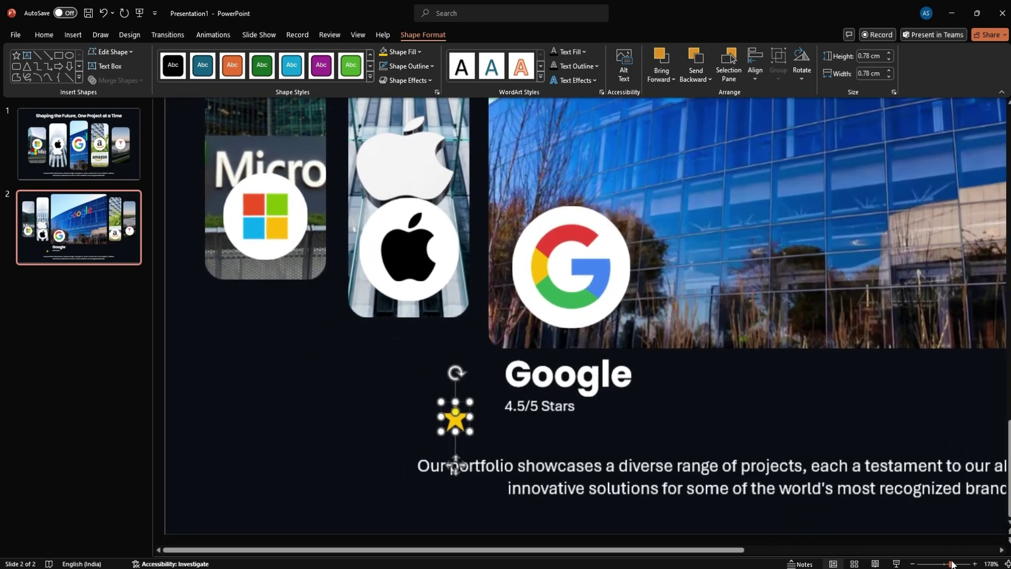
pyautogui.moveTo(437, 409)
pyautogui.mouseDown()
pyautogui.moveTo(421, 408)
pyautogui.moveTo(424, 399)
pyautogui.moveTo(438, 414)
pyautogui.mouseUp()
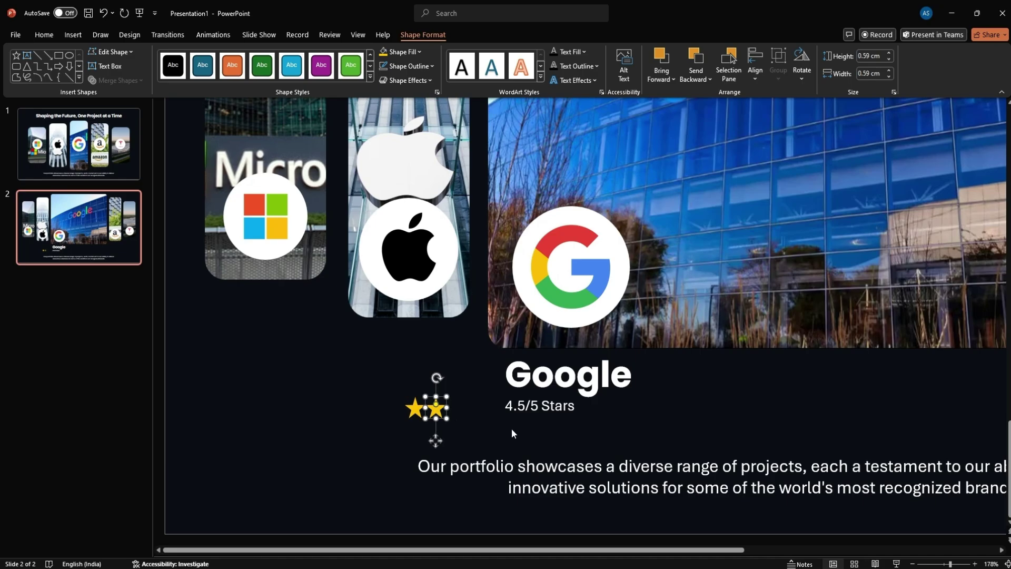
pyautogui.hotkey('ctrl', 'd')
pyautogui.hotkey('ctrl', 'd')
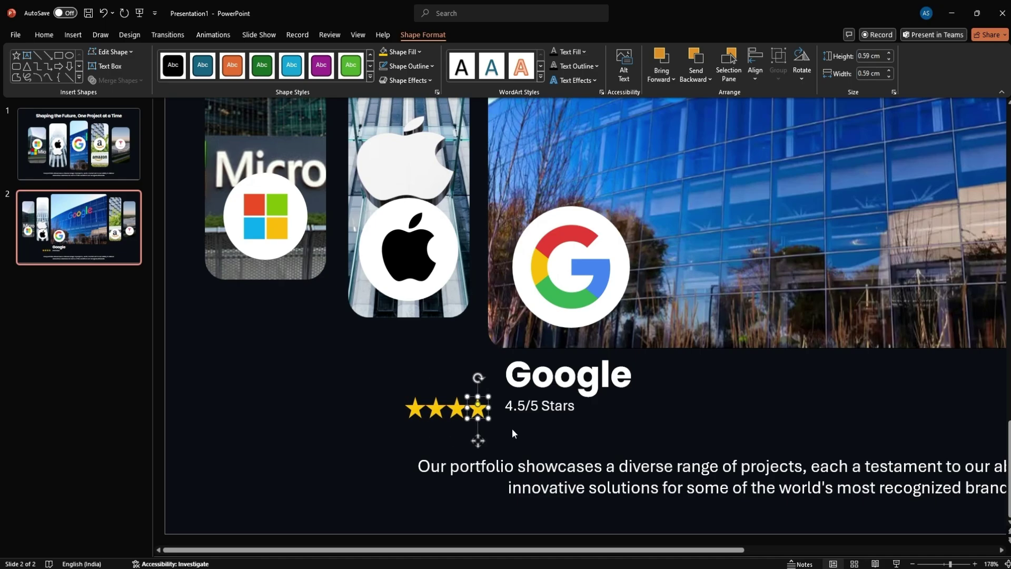
pyautogui.hotkey('ctrl', 'd')
# Step: Delete 'Stars' so the rating reads 4.5/5, and narrow its text box
pyautogui.click(556, 416)
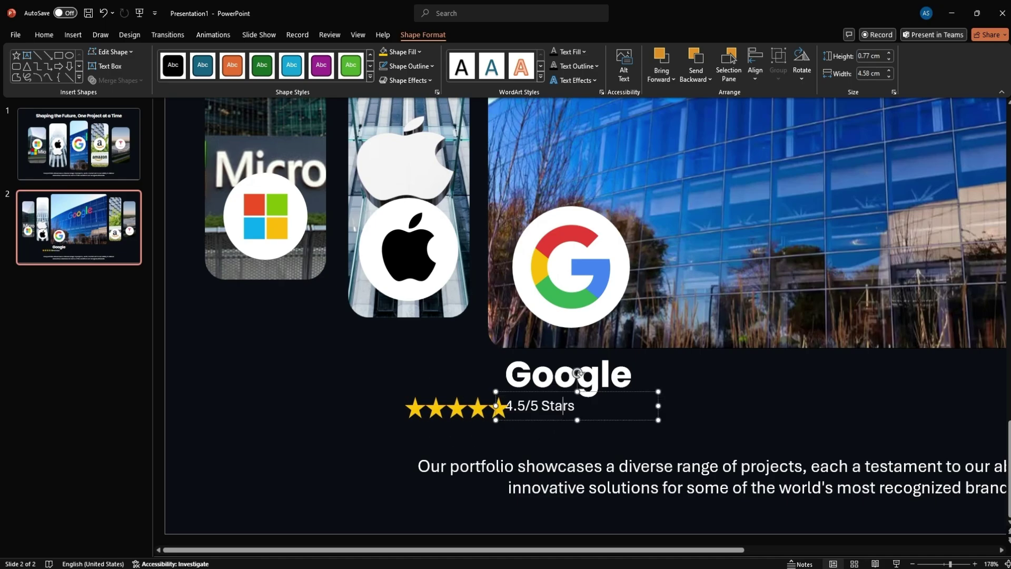
pyautogui.doubleClick(555, 411)
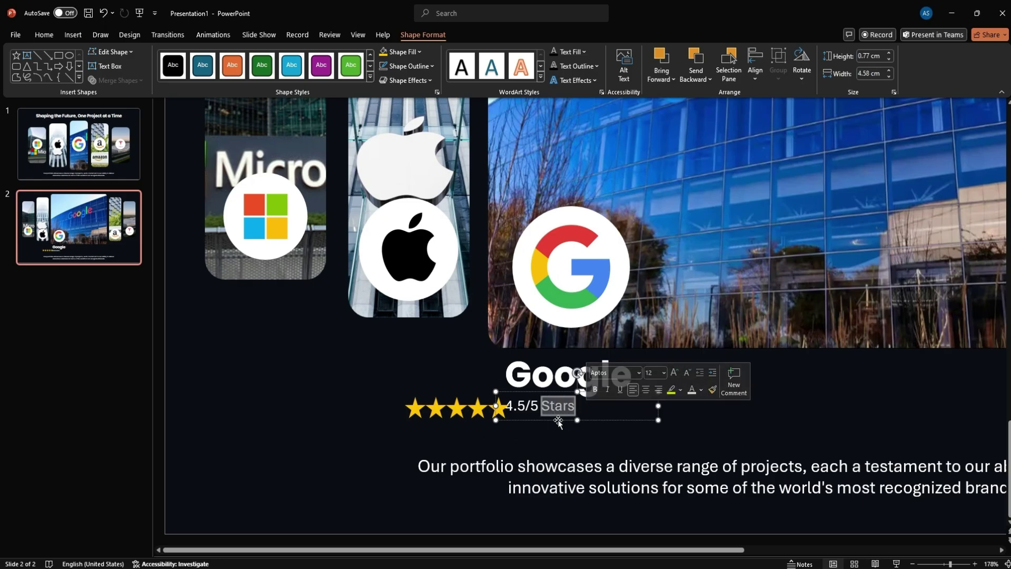
pyautogui.press('BackSpace')
pyautogui.moveTo(493, 406); pyautogui.dragTo(554, 406)
# Step: Move all five stars together closer to the 4.5/5 text
pyautogui.click(499, 410)
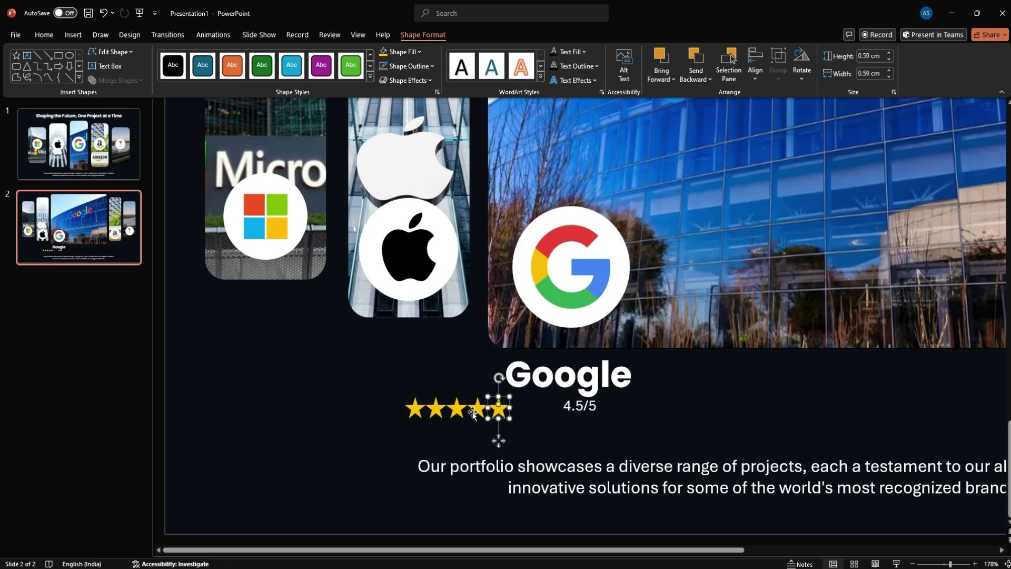
pyautogui.keyDown('shift'); pyautogui.click(478, 410); pyautogui.keyUp('shift')
pyautogui.keyDown('shift'); pyautogui.click(457, 410); pyautogui.keyUp('shift')
pyautogui.keyDown('shift'); pyautogui.click(435, 409); pyautogui.keyUp('shift')
pyautogui.keyDown('shift'); pyautogui.click(414, 409); pyautogui.keyUp('shift')
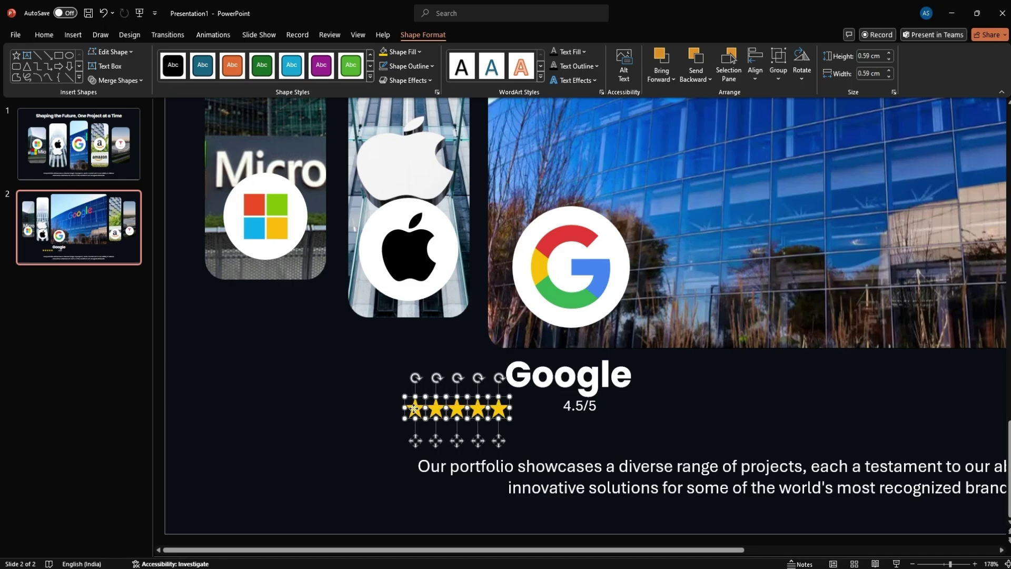
pyautogui.moveTo(456, 411); pyautogui.dragTo(515, 410)
pyautogui.click(562, 424)
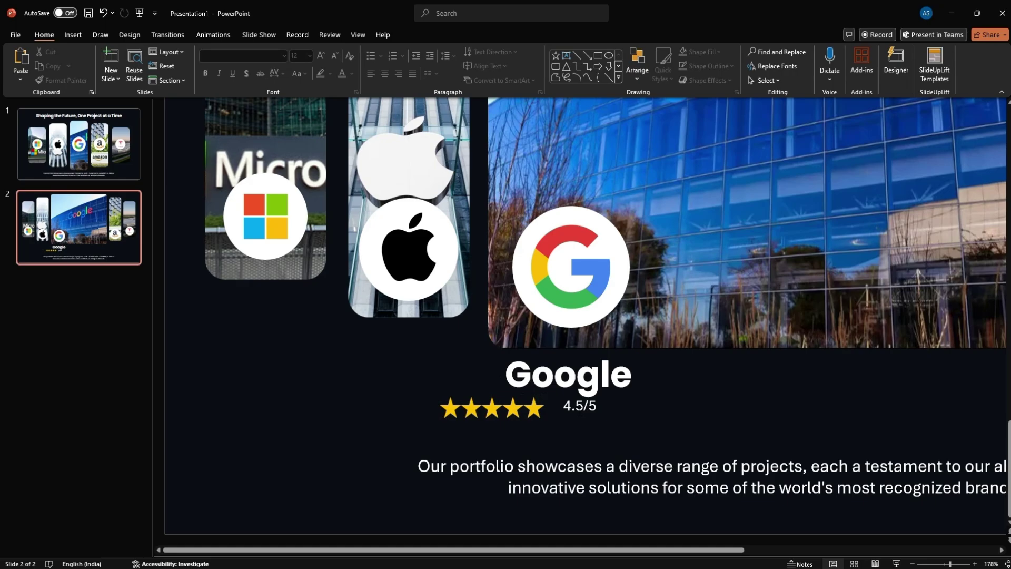
pyautogui.click(533, 411)
# Step: Give the fifth star a gradient fill running horizontally at 180°
pyautogui.rightClick(535, 414)
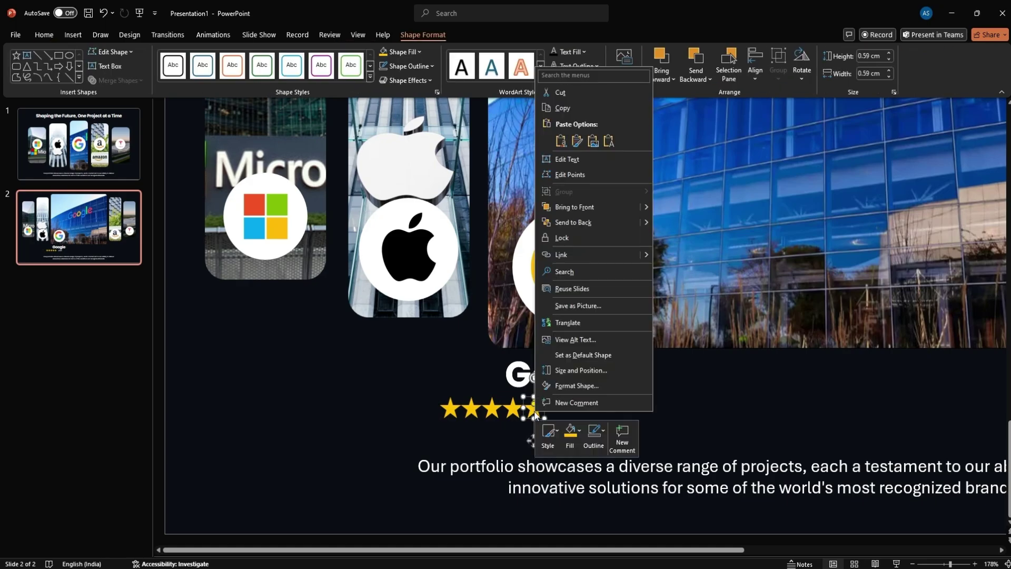
pyautogui.click(574, 385)
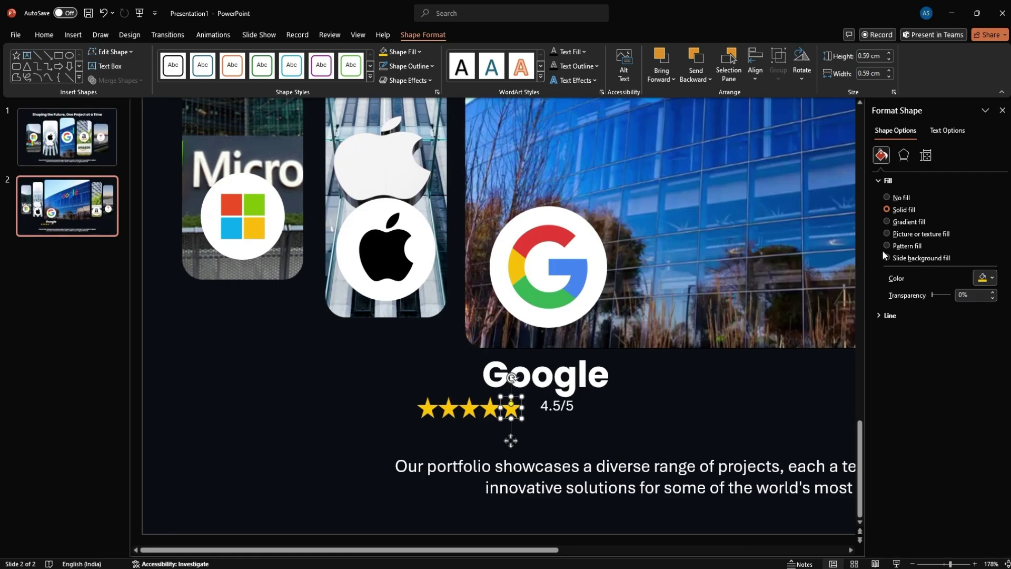
pyautogui.click(908, 224)
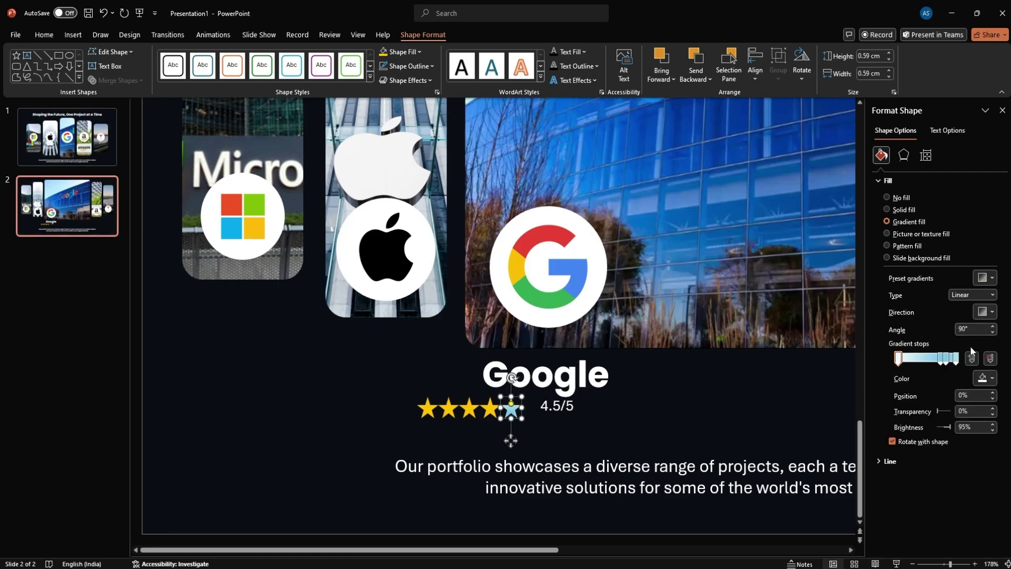
pyautogui.click(992, 312)
pyautogui.click(962, 346)
# Step: Remove an extra gradient stop and recolour the stops so the fifth star is half yellow
pyautogui.moveTo(948, 360); pyautogui.dragTo(923, 363)
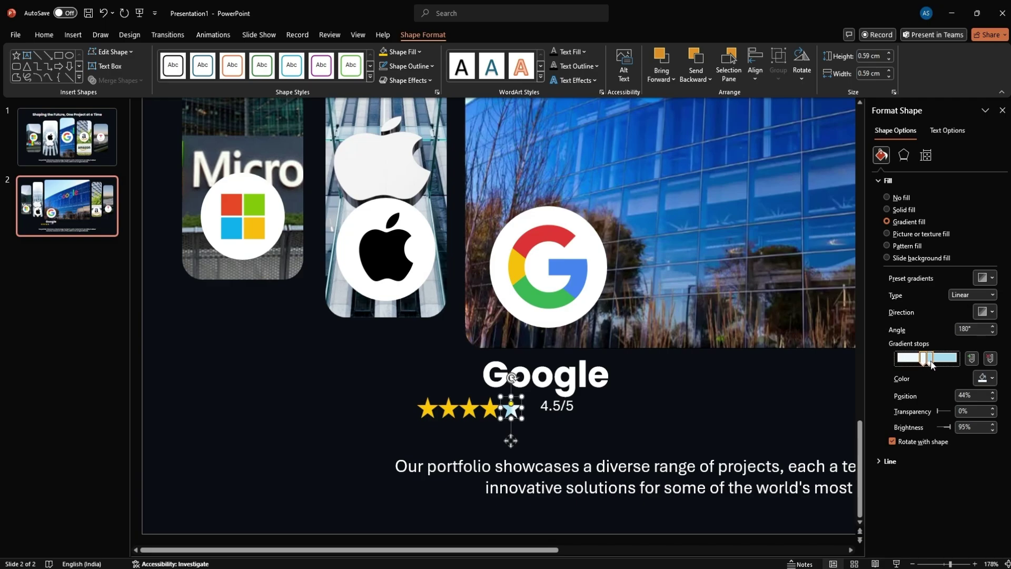
pyautogui.click(930, 360)
pyautogui.click(991, 379)
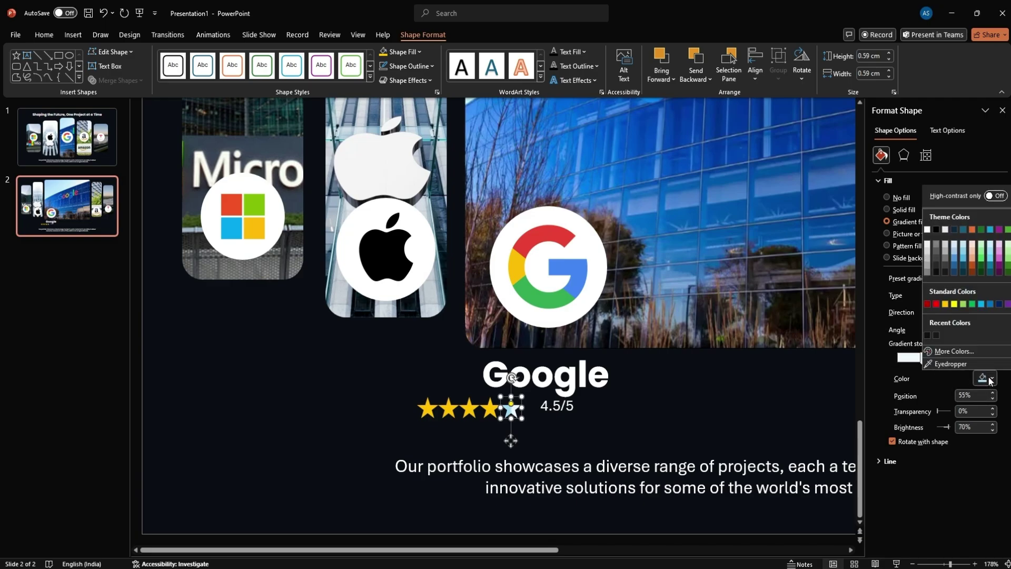
pyautogui.click(945, 304)
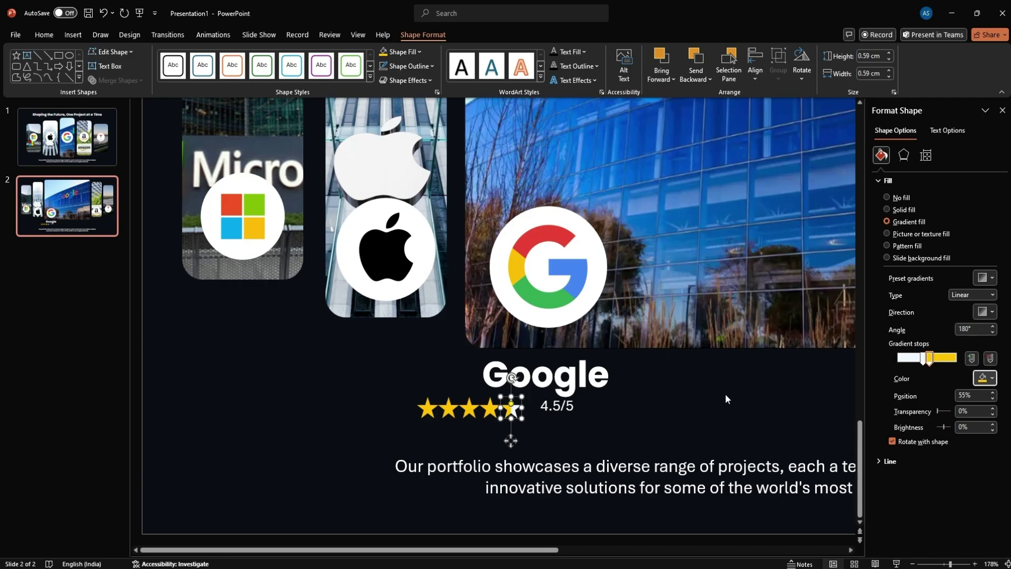
pyautogui.click(726, 395)
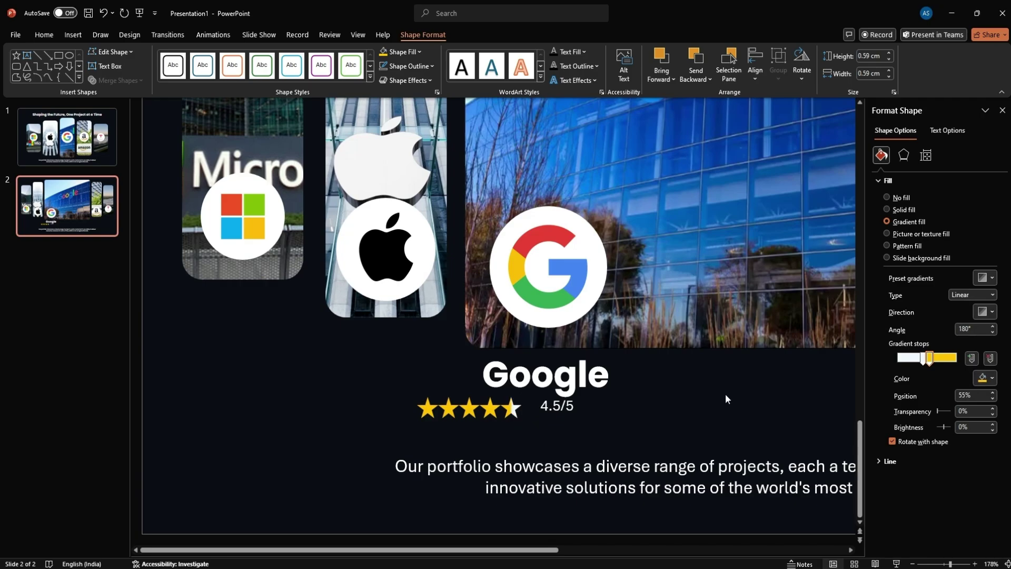
pyautogui.click(514, 415)
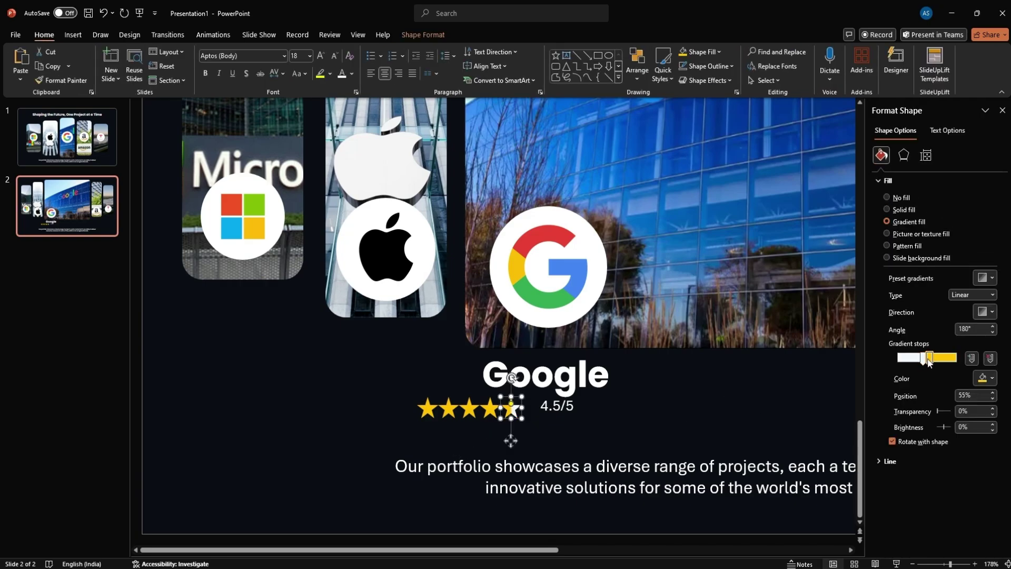
pyautogui.click(983, 378)
pyautogui.click(928, 245)
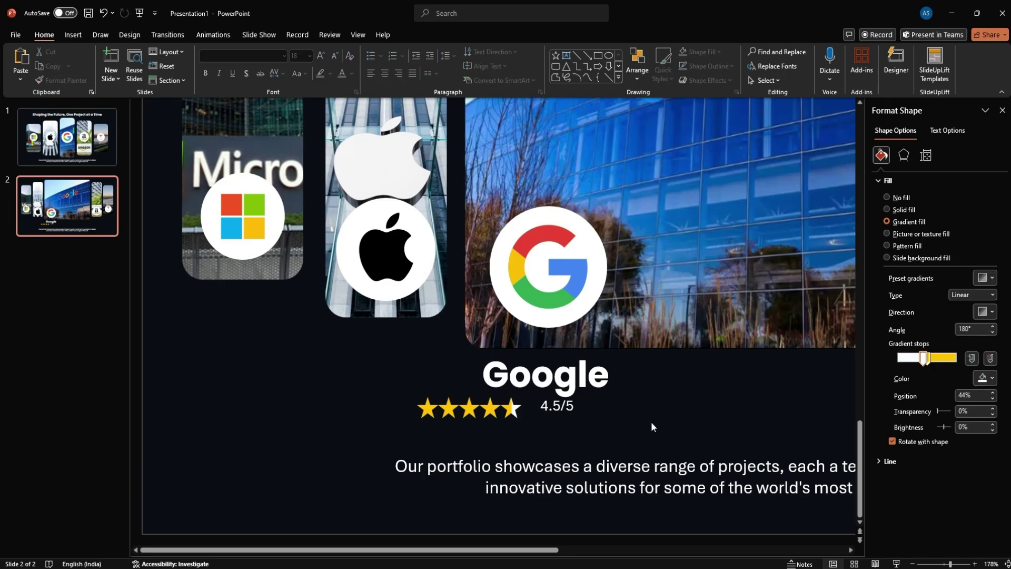
# Step: Move the 4.5/5 rating text next to the stars under the Google heading
pyautogui.moveTo(408, 406); pyautogui.dragTo(530, 446)
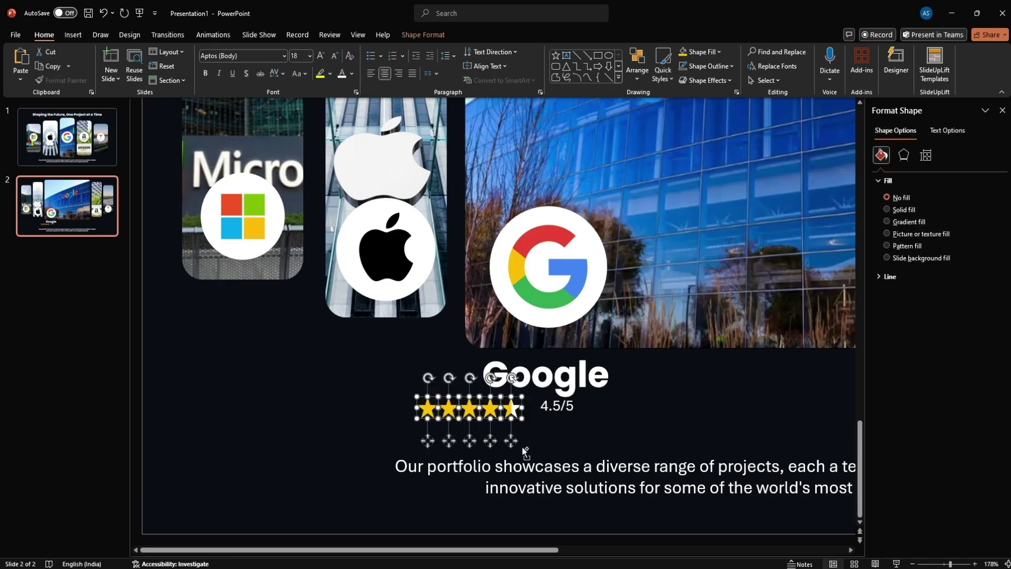
pyautogui.click(525, 450)
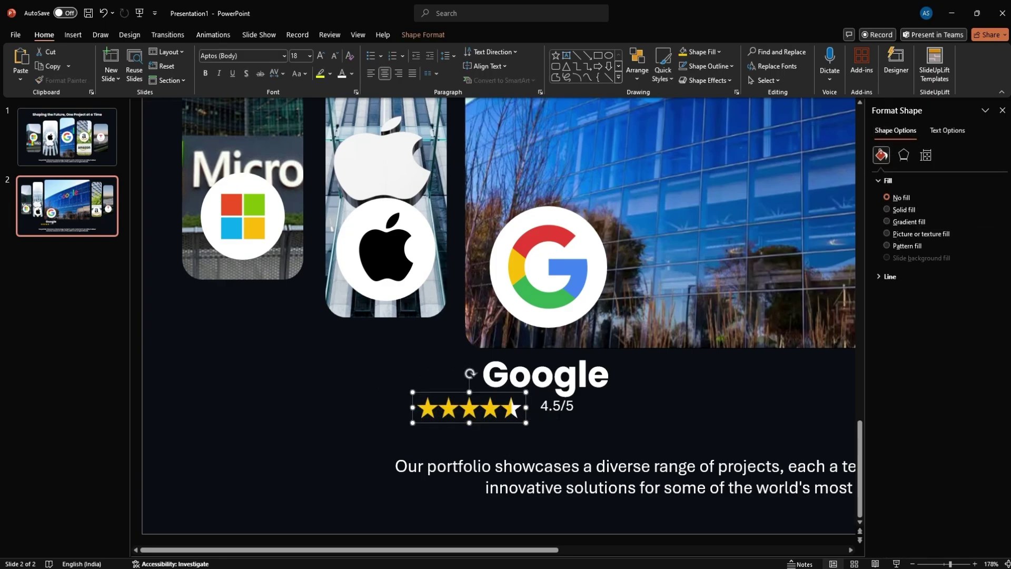
pyautogui.click(560, 418)
pyautogui.moveTo(552, 421); pyautogui.dragTo(611, 427)
pyautogui.click(321, 56)
pyautogui.keyDown('shift'); pyautogui.click(509, 411); pyautogui.keyUp('shift')
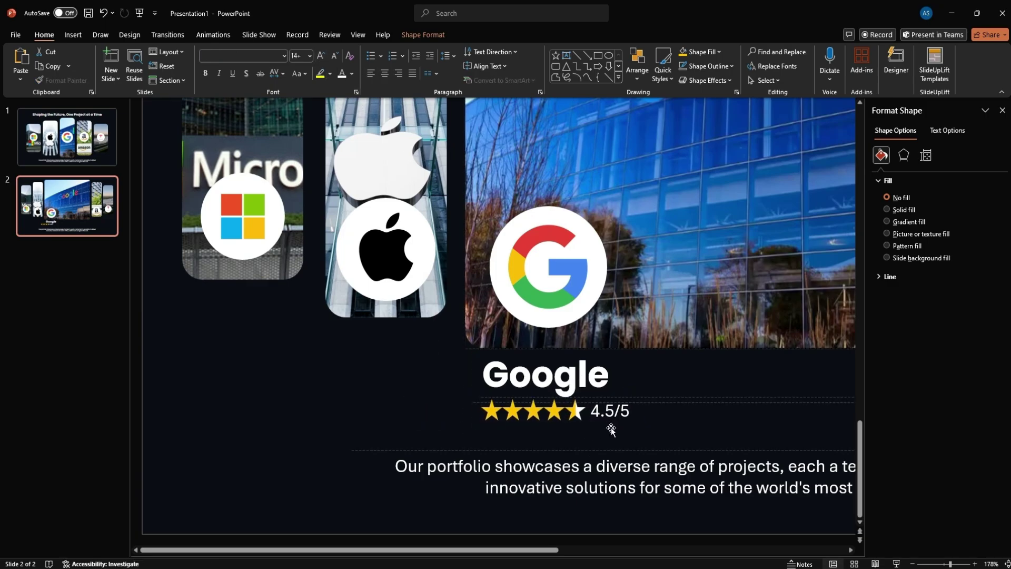
pyautogui.click(713, 422)
pyautogui.scroll(-2, 745, 426)
# Step: Draw a dark blue rectangle across the bottom of the slide
pyautogui.click(943, 564)
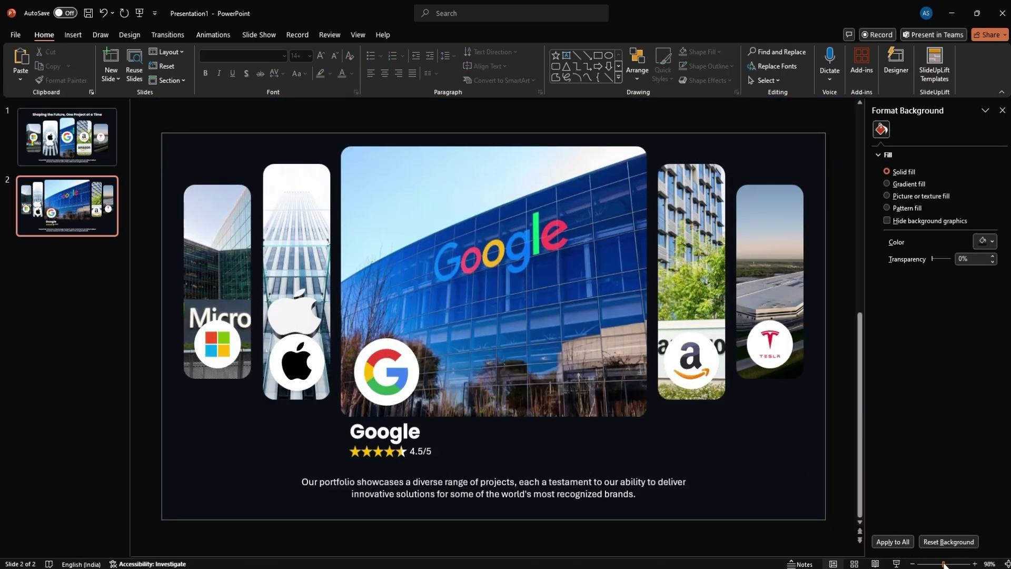
pyautogui.click(1003, 111)
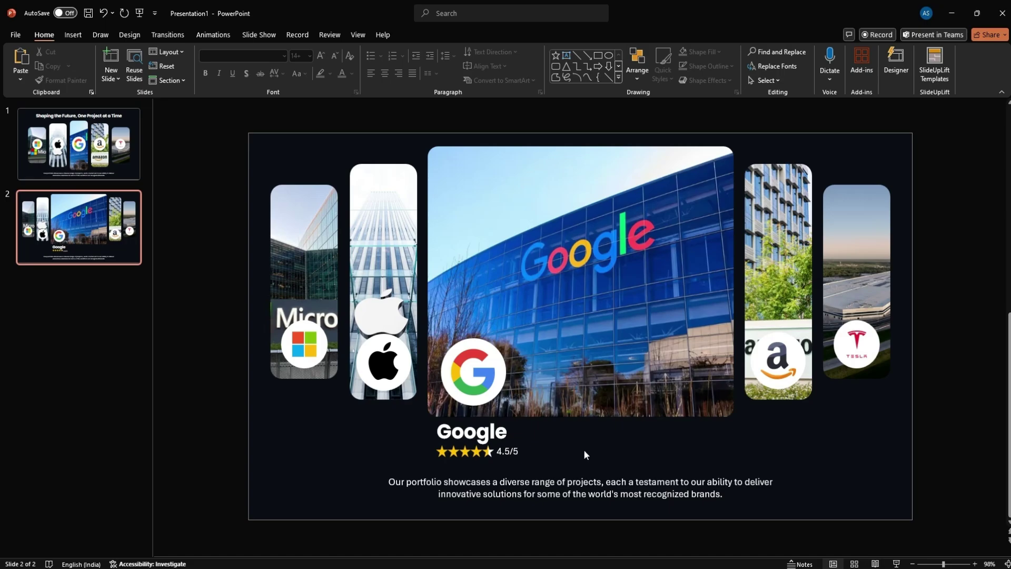
pyautogui.click(599, 64)
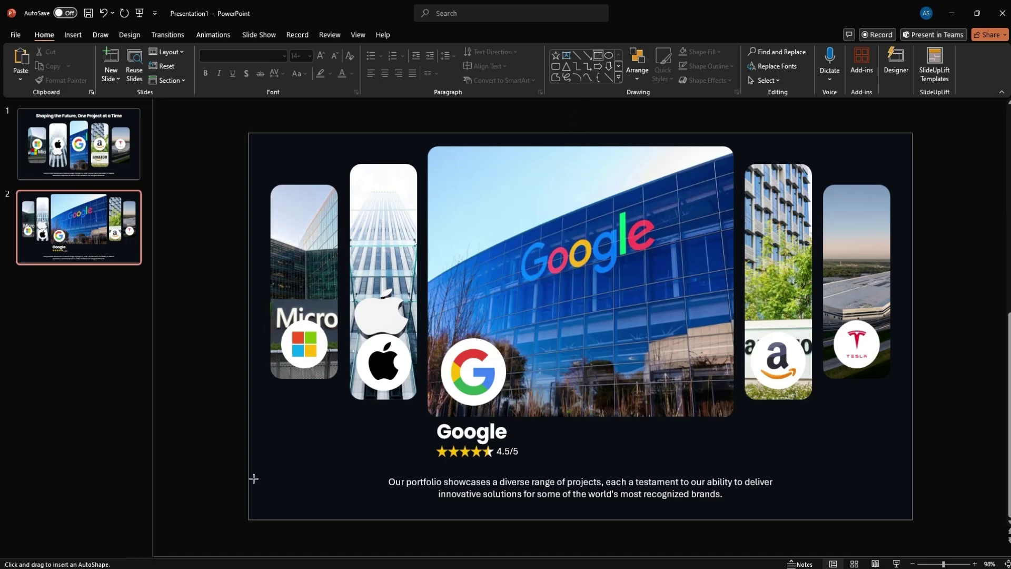
pyautogui.moveTo(250, 463); pyautogui.dragTo(913, 520)
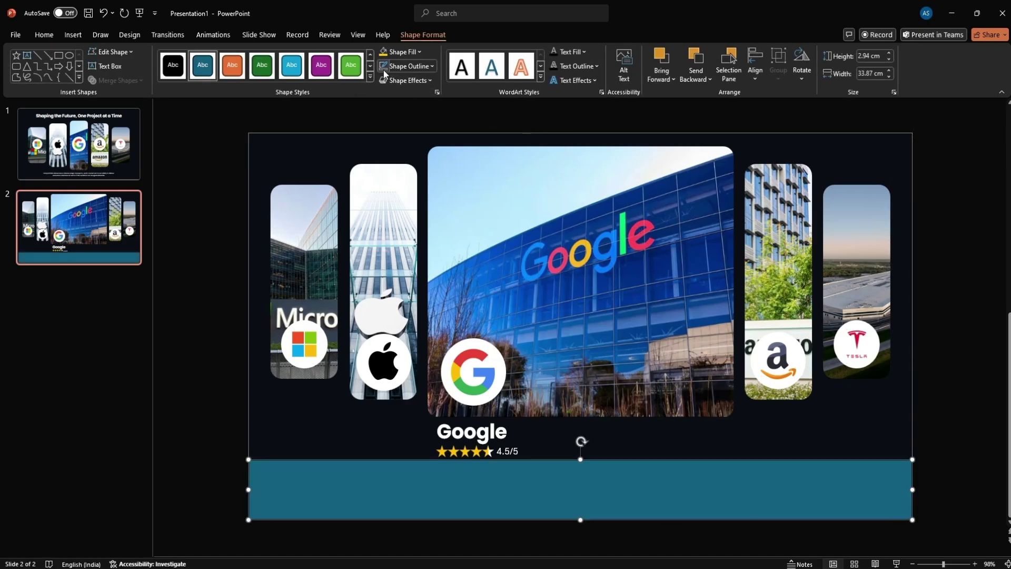
pyautogui.click(405, 51)
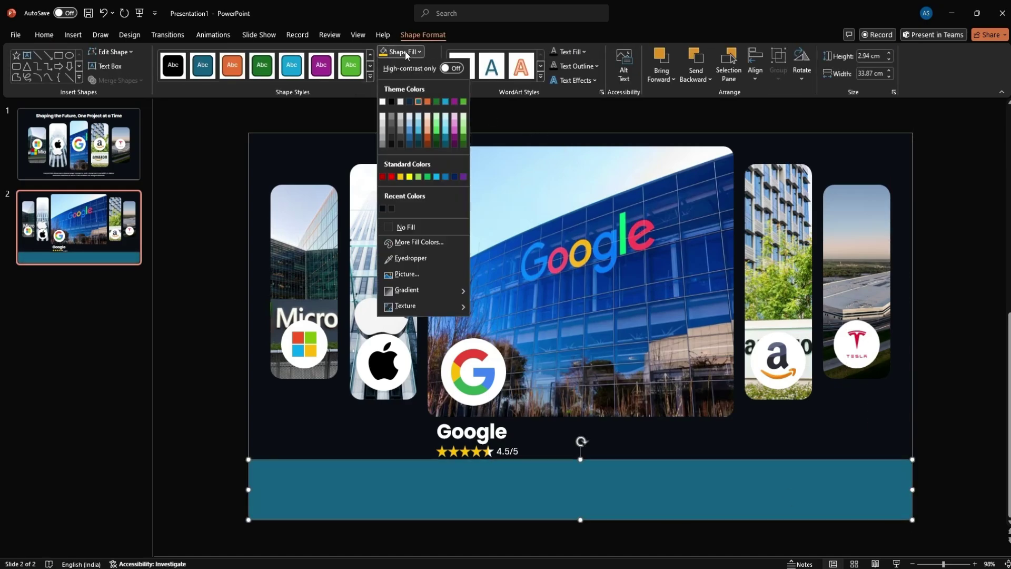
pyautogui.click(418, 148)
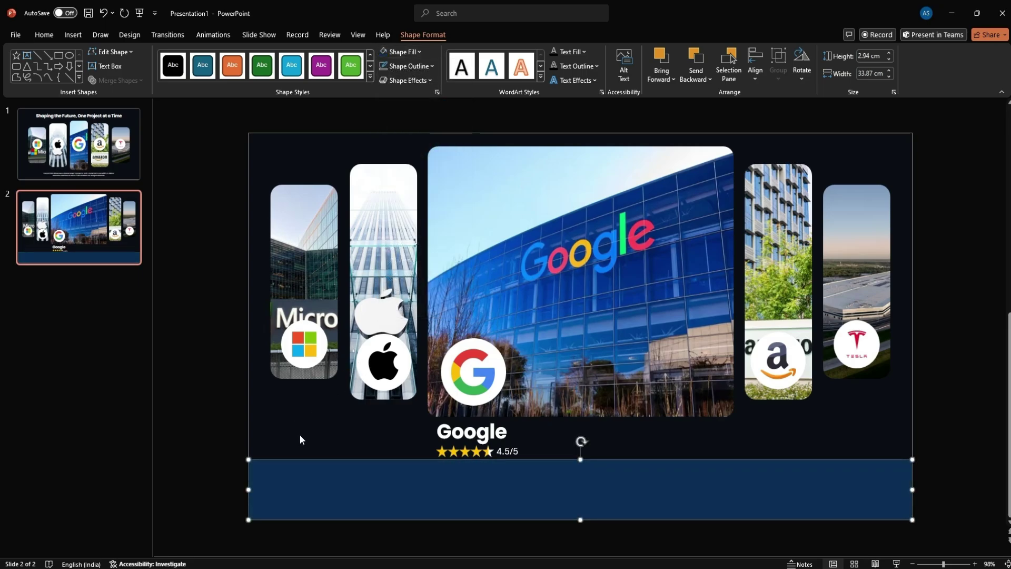
# Step: Send the blue banner behind the caption text and shorten it from the top edge
pyautogui.rightClick(327, 478)
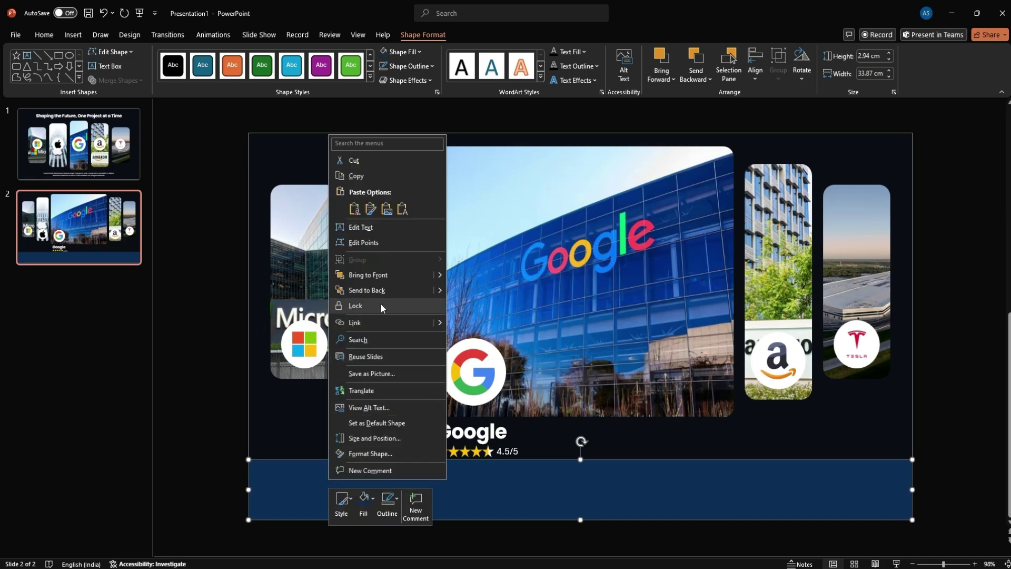
pyautogui.click(367, 290)
pyautogui.click(329, 419)
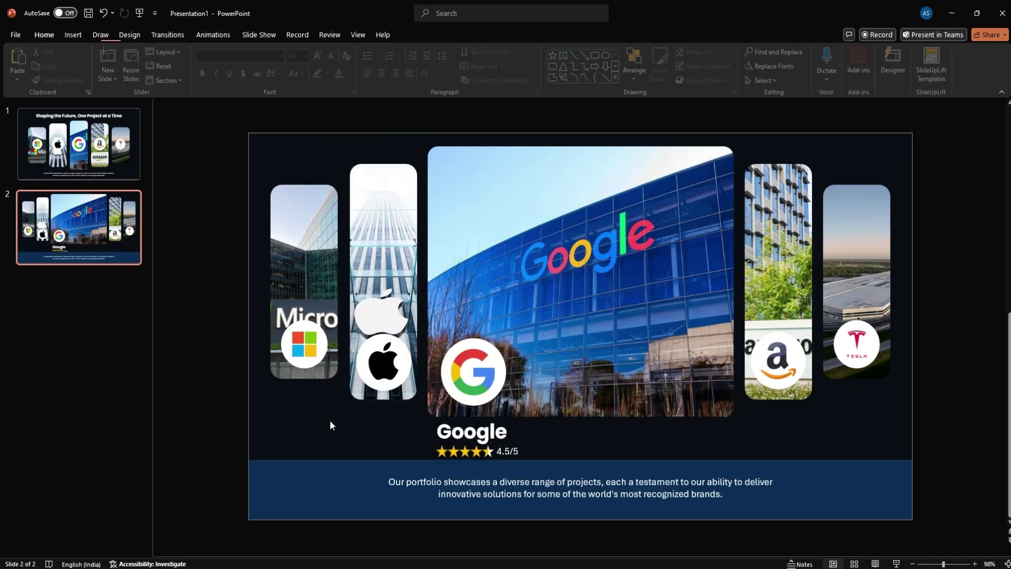
pyautogui.click(327, 471)
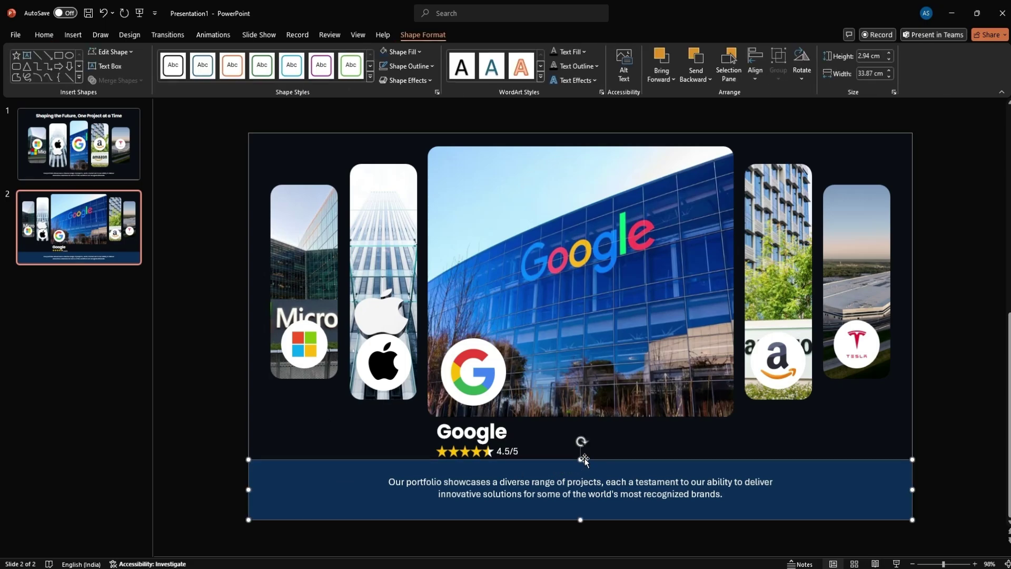
pyautogui.moveTo(580, 460); pyautogui.dragTo(578, 468)
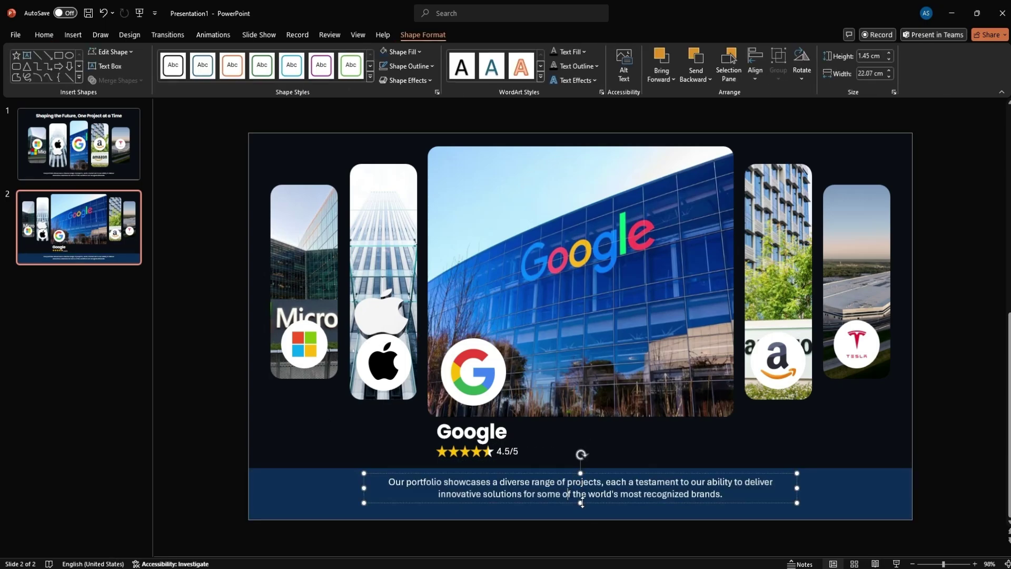
pyautogui.click(456, 498)
# Step: Replace the caption with the Google testimonial quote as plain text and widen its box
pyautogui.hotkey('ctrl', 'a')
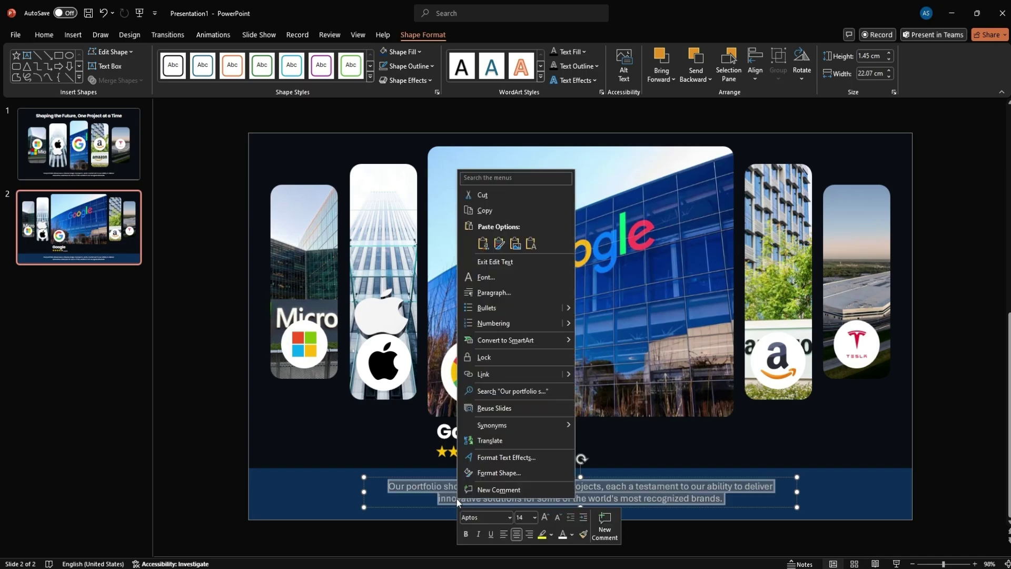
pyautogui.rightClick(456, 497)
pyautogui.click(530, 244)
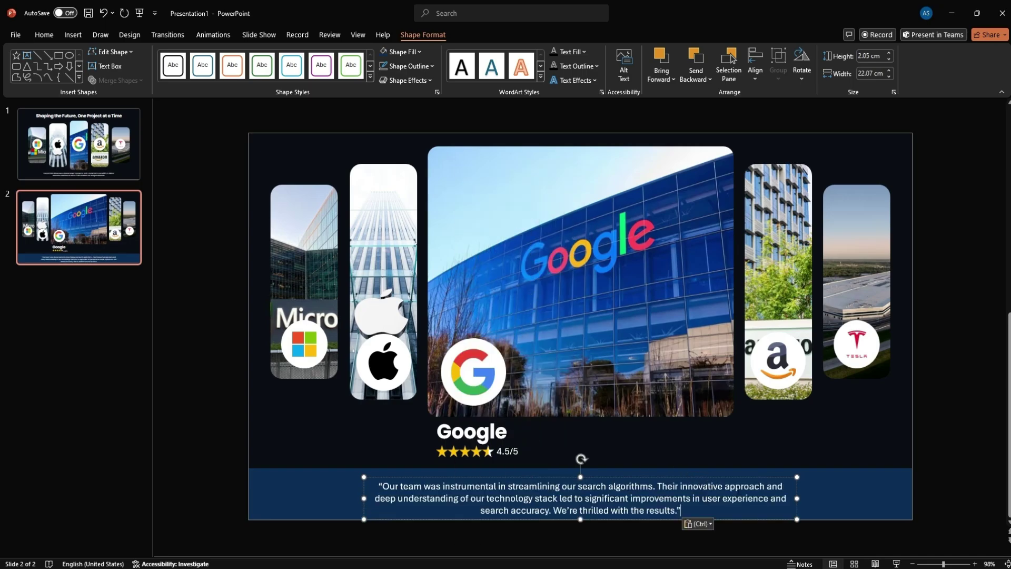
pyautogui.moveTo(795, 498); pyautogui.dragTo(880, 492)
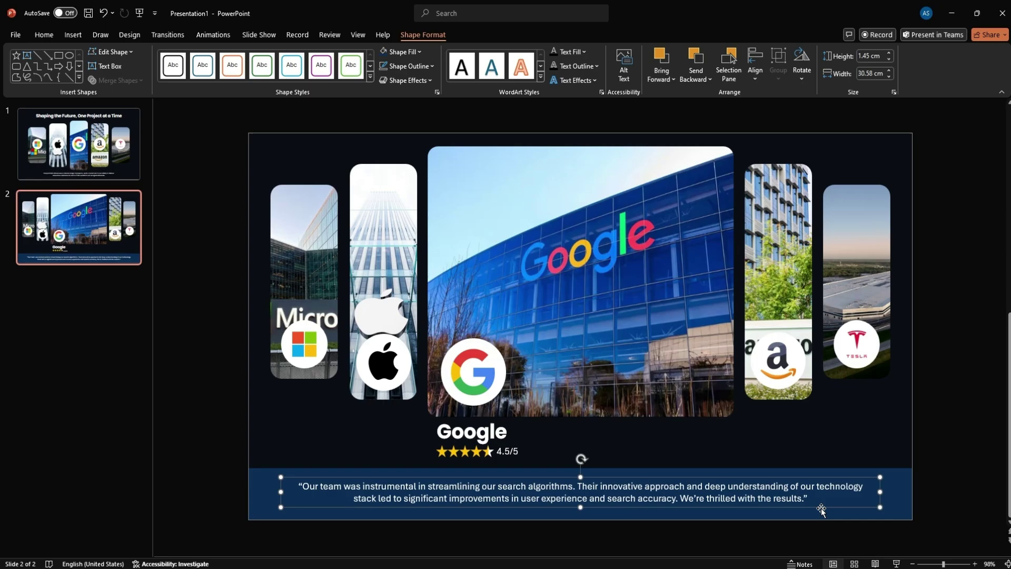
pyautogui.moveTo(881, 491); pyautogui.dragTo(891, 492)
# Step: Left-align the quote and nudge its text box up slightly
pyautogui.click(44, 34)
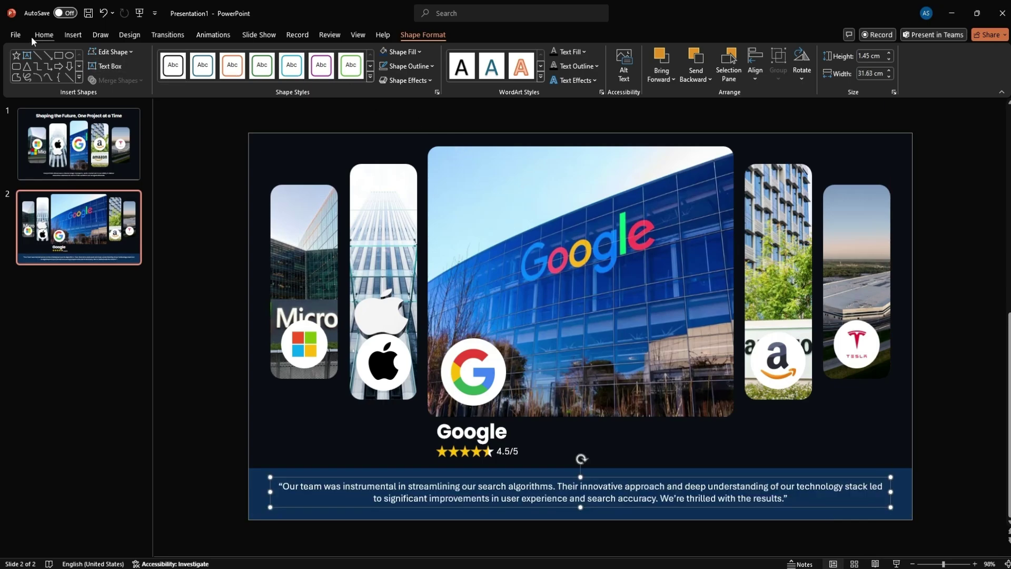
pyautogui.click(370, 73)
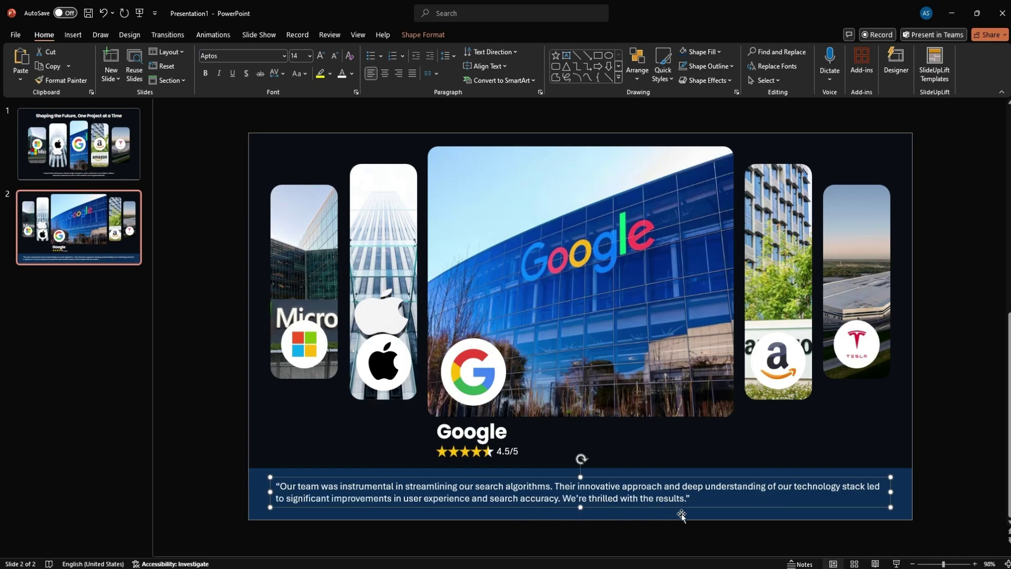
pyautogui.hotkey('ctrl', 'Up')
pyautogui.hotkey('ctrl', 'Up')
pyautogui.hotkey('ctrl', 'Up')
pyautogui.click(511, 515)
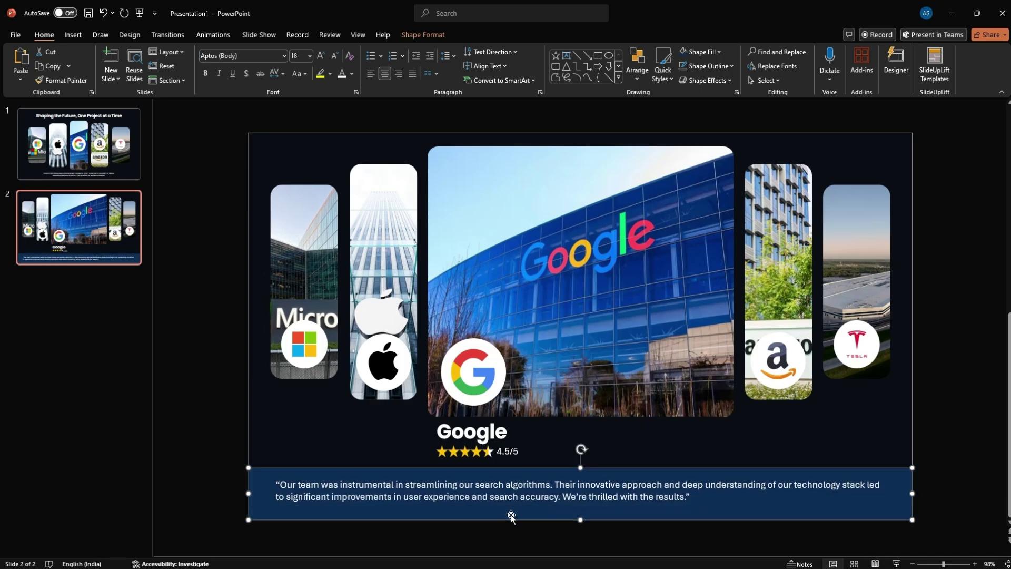
pyautogui.click(572, 486)
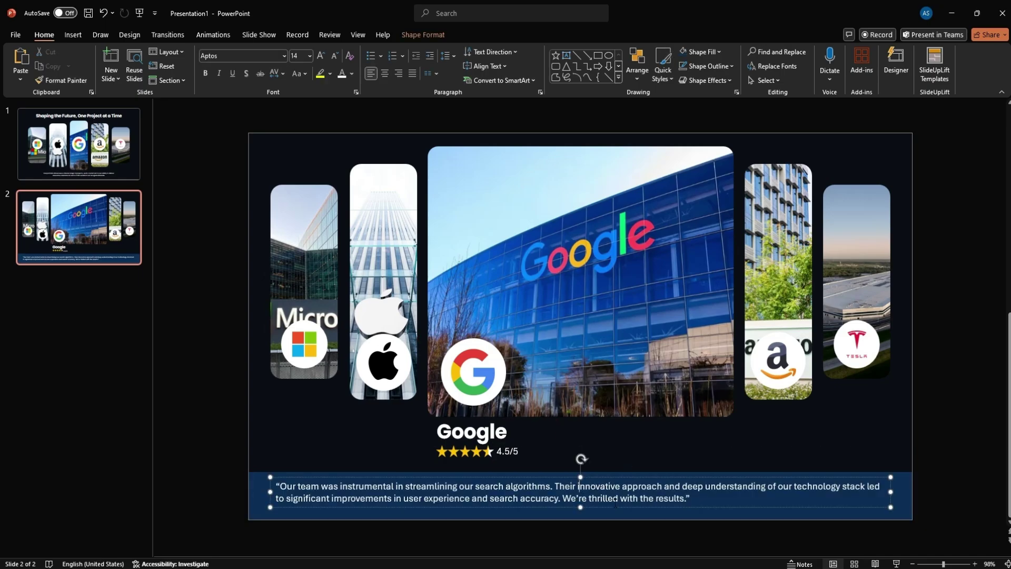
pyautogui.click(656, 466)
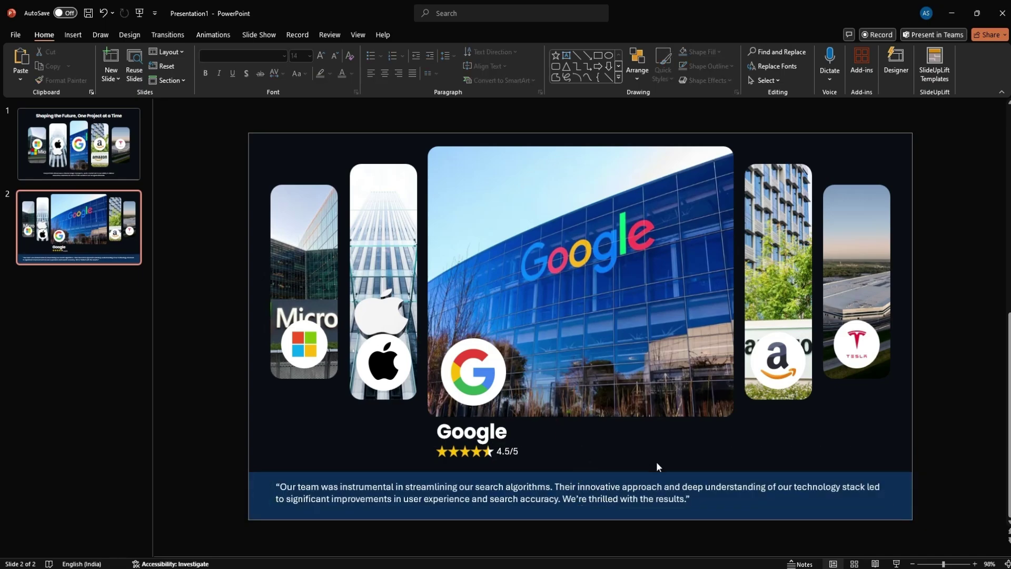
# Step: Draw a small 0.59 × 0.94 cm triangle above the banner, eyedropper-filled with the banner's blue
pyautogui.click(568, 73)
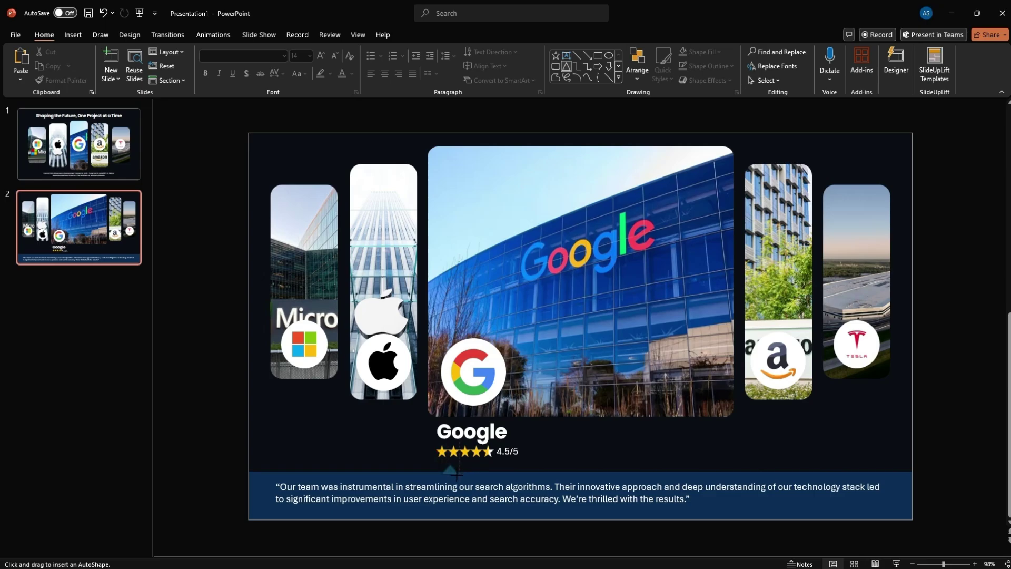
pyautogui.moveTo(454, 476); pyautogui.dragTo(453, 475)
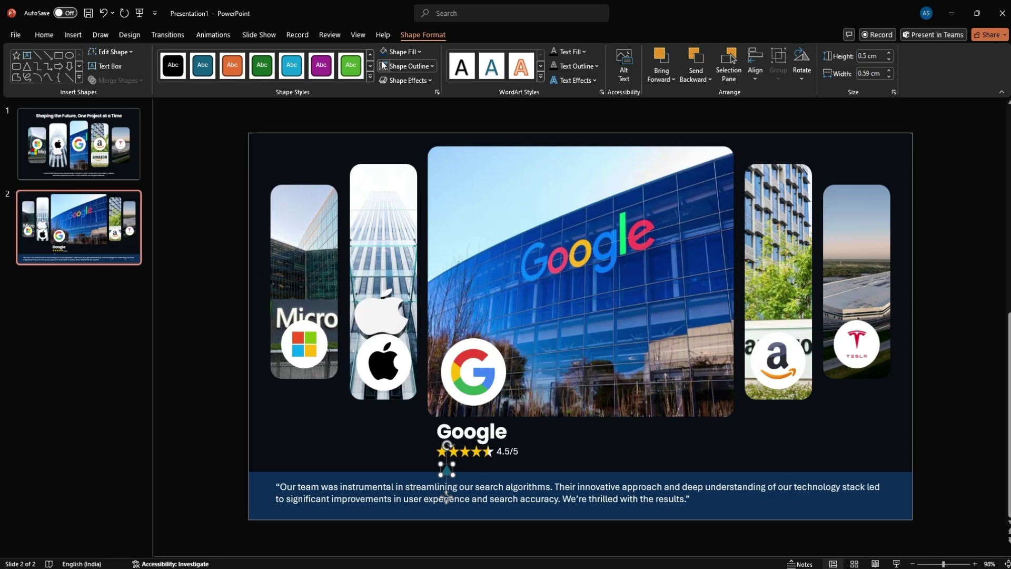
pyautogui.click(401, 52)
pyautogui.click(418, 245)
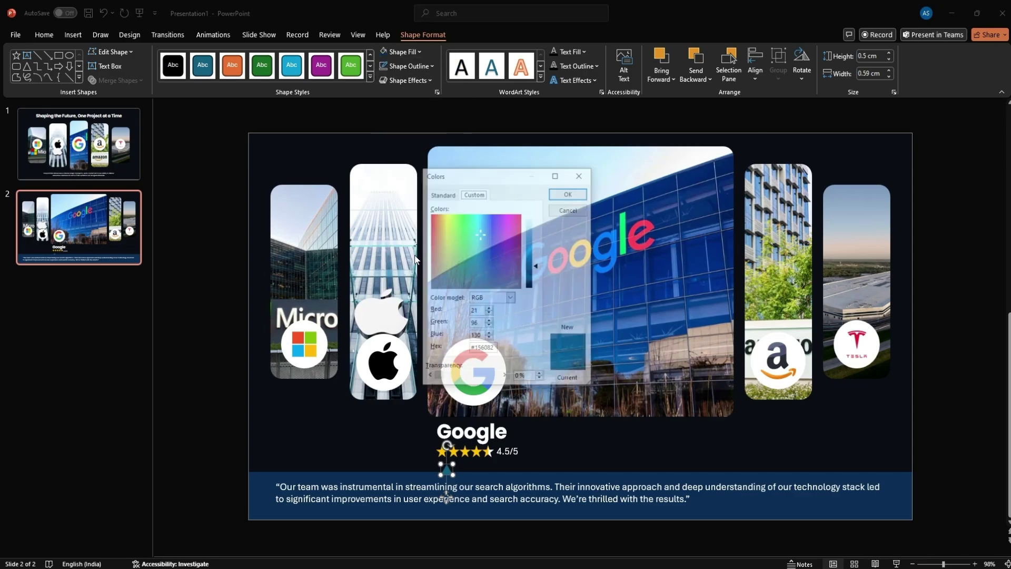
pyautogui.click(566, 213)
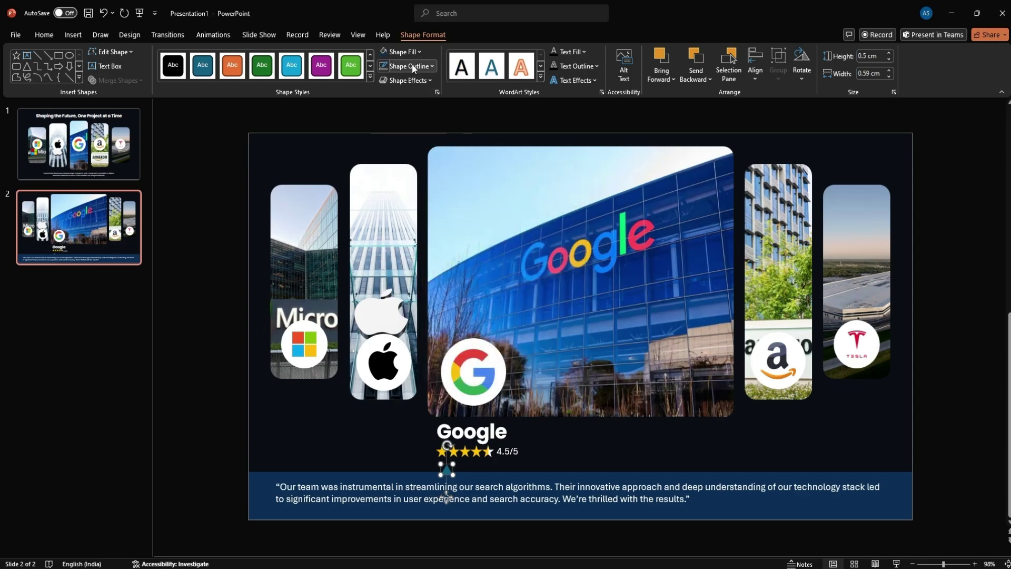
pyautogui.click(416, 52)
pyautogui.click(408, 260)
pyautogui.click(589, 465)
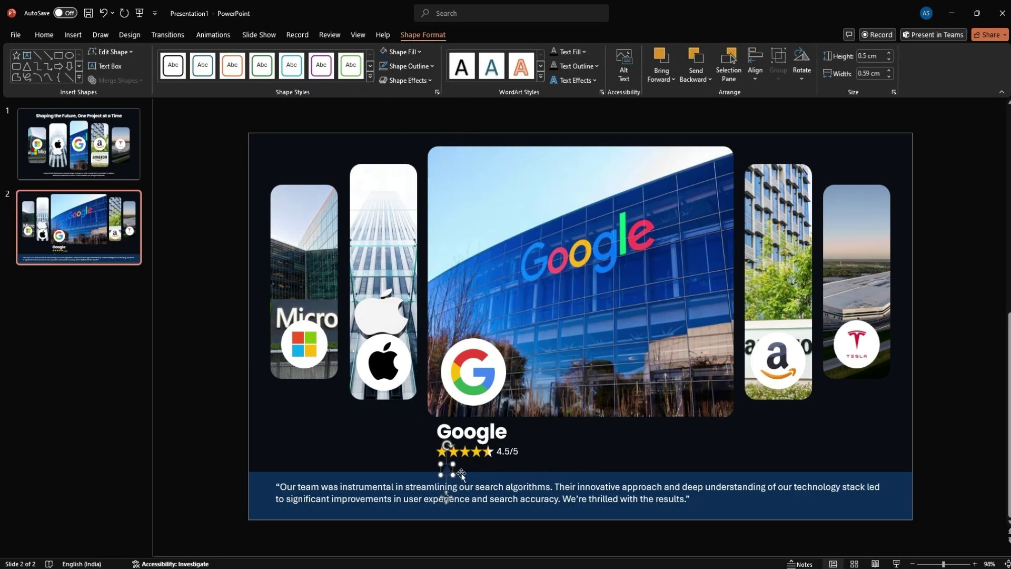
pyautogui.moveTo(454, 476); pyautogui.dragTo(461, 474)
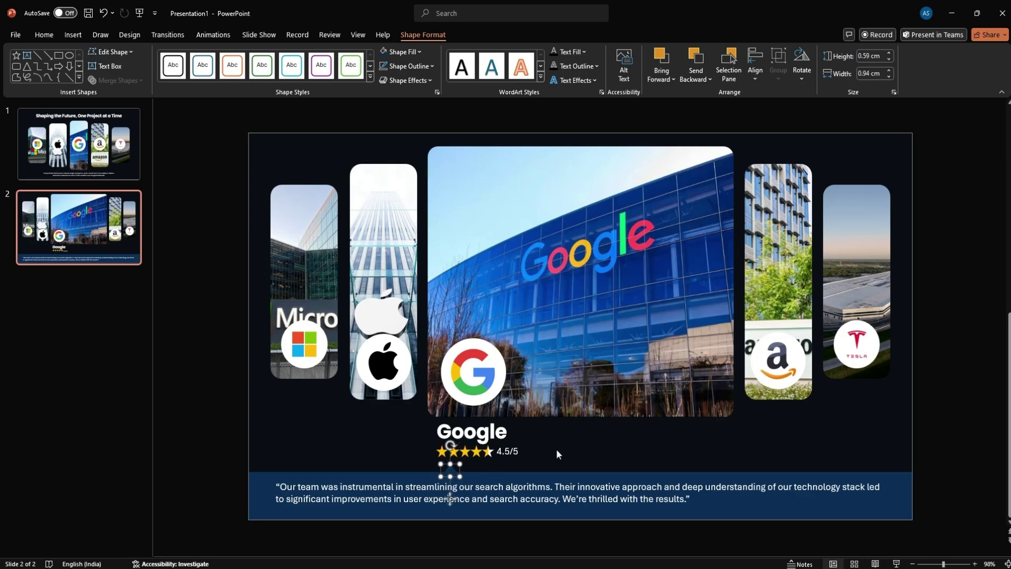
pyautogui.click(590, 457)
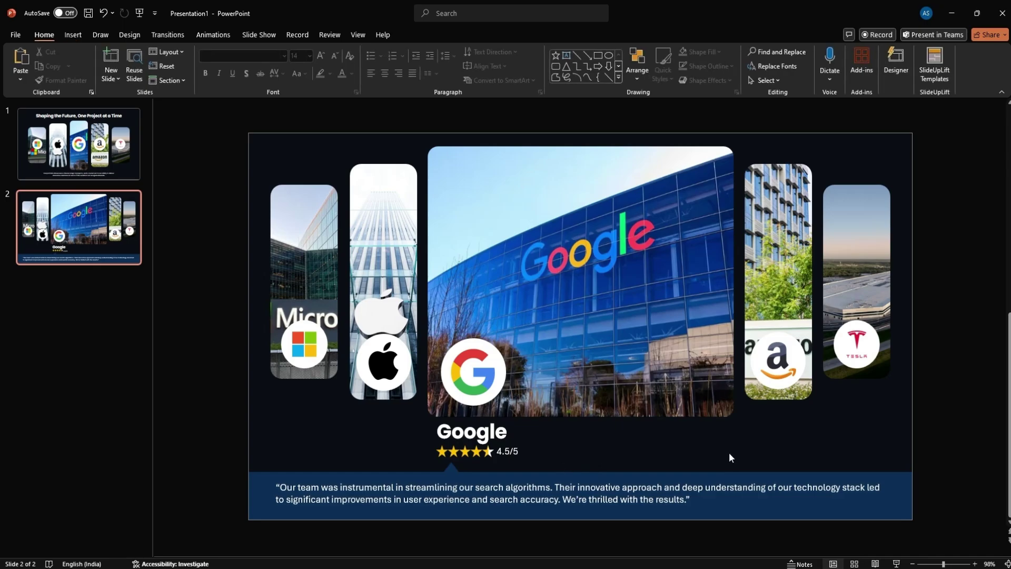
# Step: On the overview slide, ungroup the company picture group into separate pictures
pyautogui.click(90, 224)
pyautogui.click(98, 164)
pyautogui.click(459, 257)
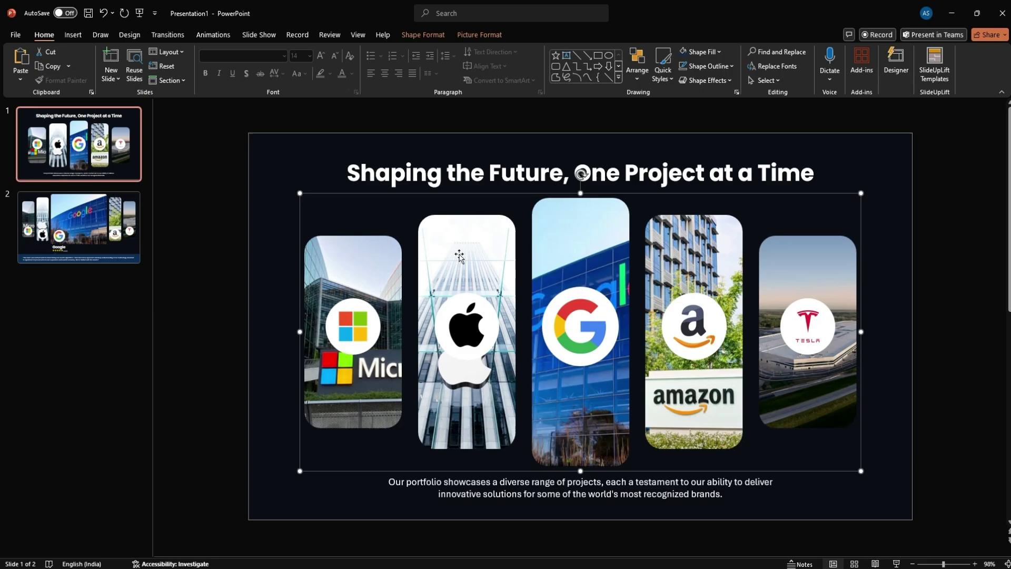
pyautogui.rightClick(460, 256)
pyautogui.moveTo(527, 349)
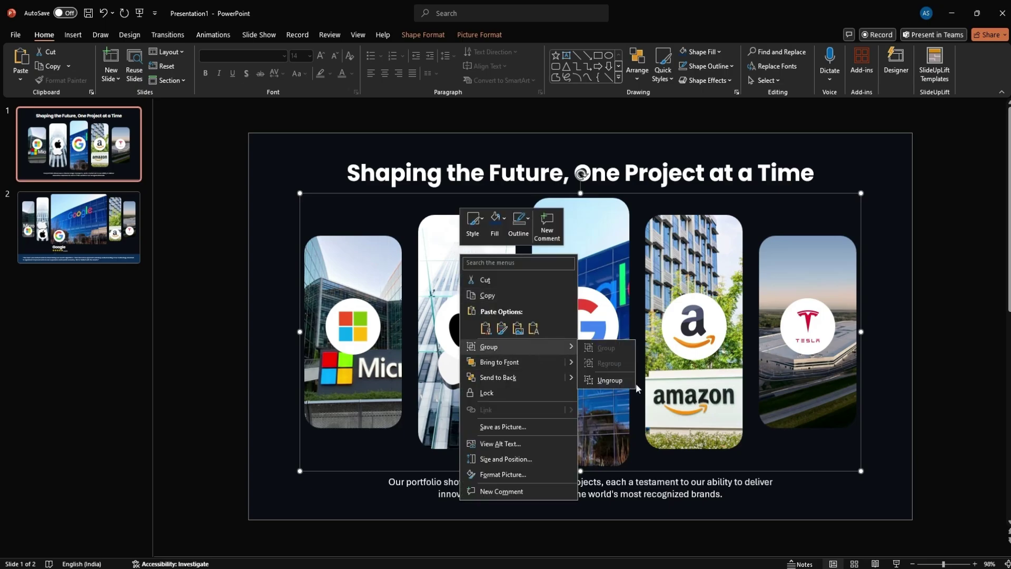
pyautogui.click(610, 382)
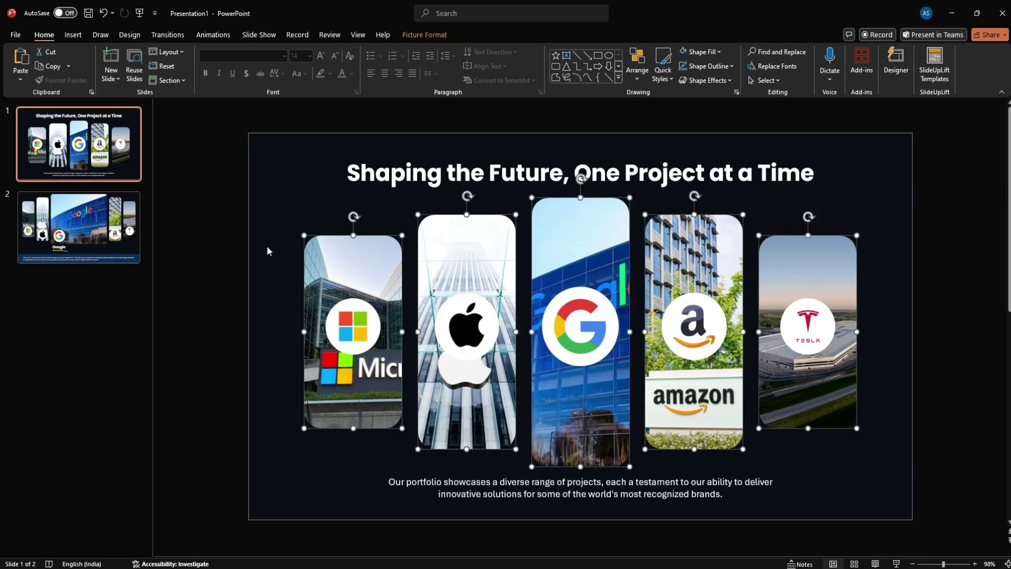
# Step: Select all five pictures: Microsoft, Apple, Google, Amazon and Tesla
pyautogui.click(267, 247)
pyautogui.click(334, 253)
pyautogui.keyDown('shift'); pyautogui.click(473, 252); pyautogui.keyUp('shift')
pyautogui.keyDown('shift'); pyautogui.click(601, 245); pyautogui.keyUp('shift')
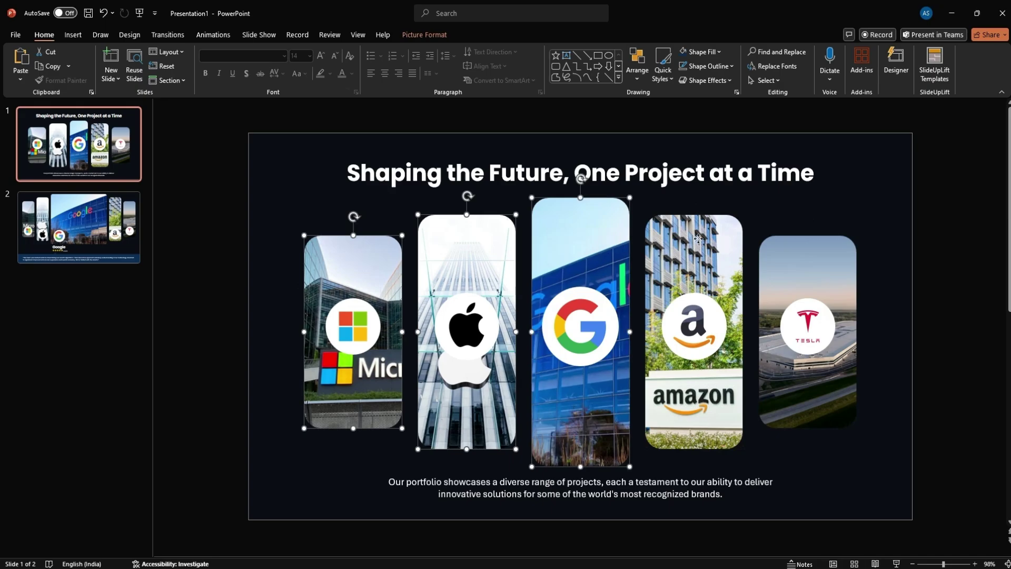
pyautogui.keyDown('shift'); pyautogui.click(698, 239); pyautogui.keyUp('shift')
pyautogui.keyDown('shift'); pyautogui.click(787, 249); pyautogui.keyUp('shift')
pyautogui.rightClick(786, 247)
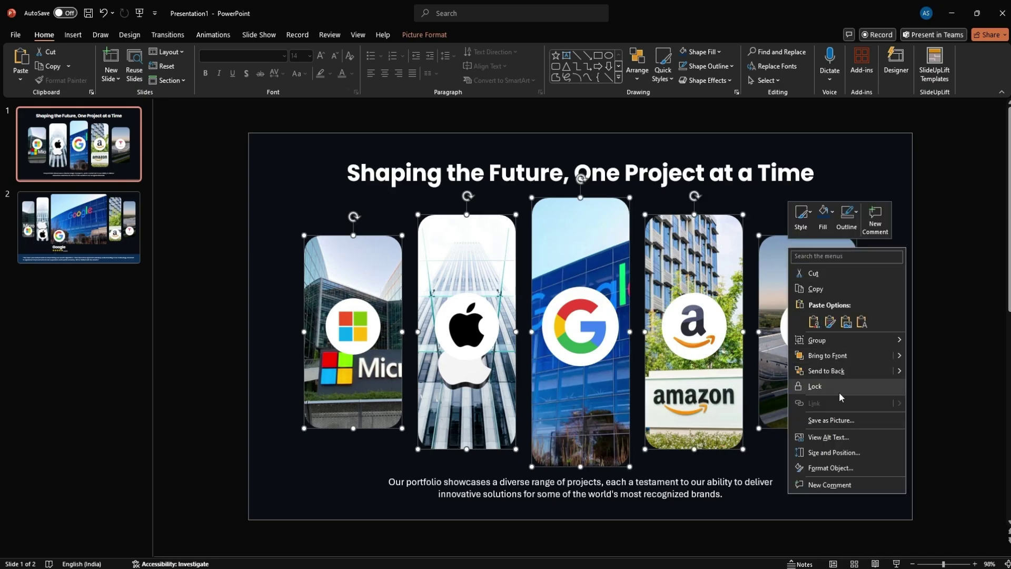
# Step: Set the five company photos' picture transparency to about 97%
pyautogui.click(837, 466)
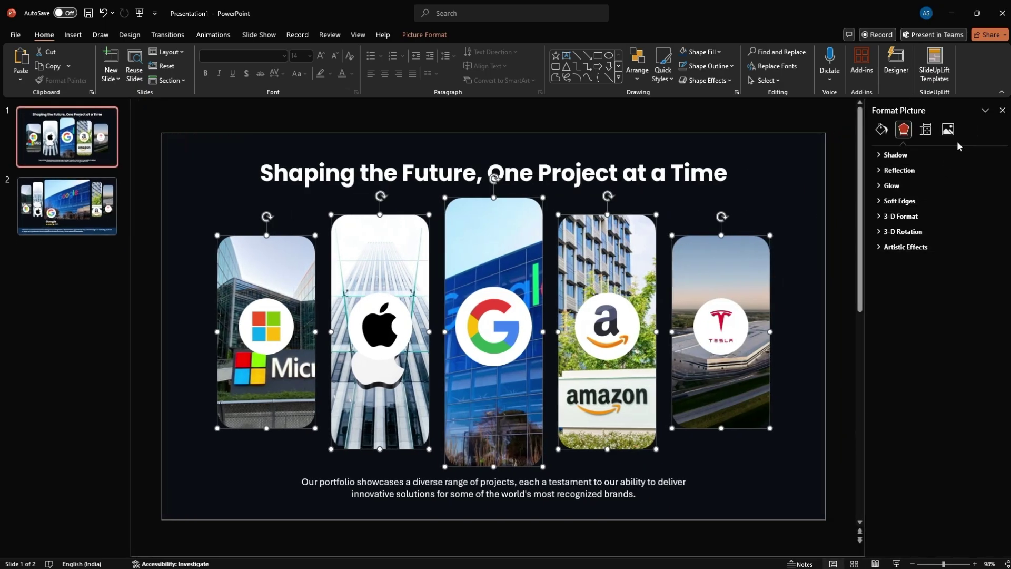
pyautogui.click(949, 130)
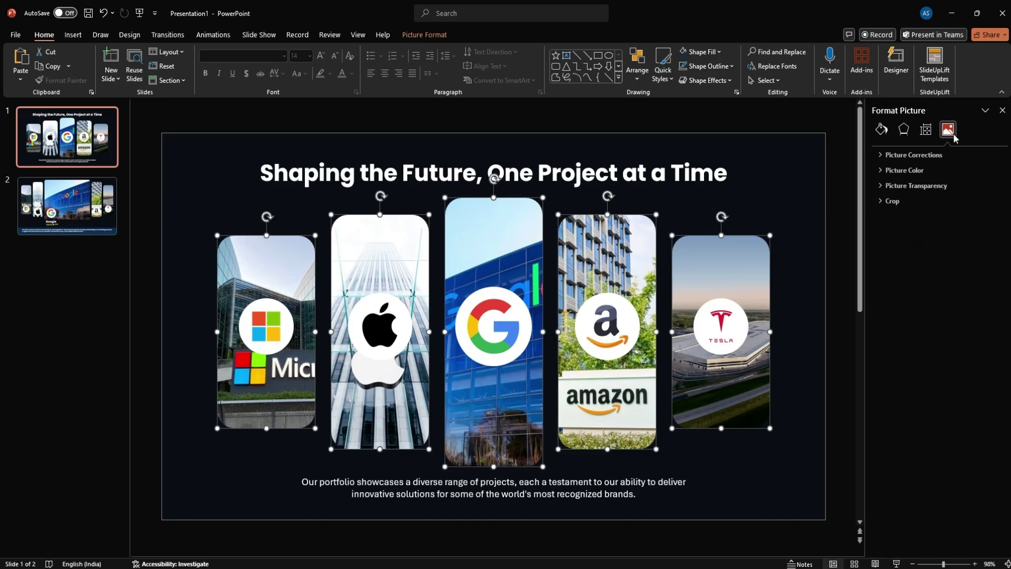
pyautogui.click(934, 188)
pyautogui.moveTo(925, 217); pyautogui.dragTo(946, 218)
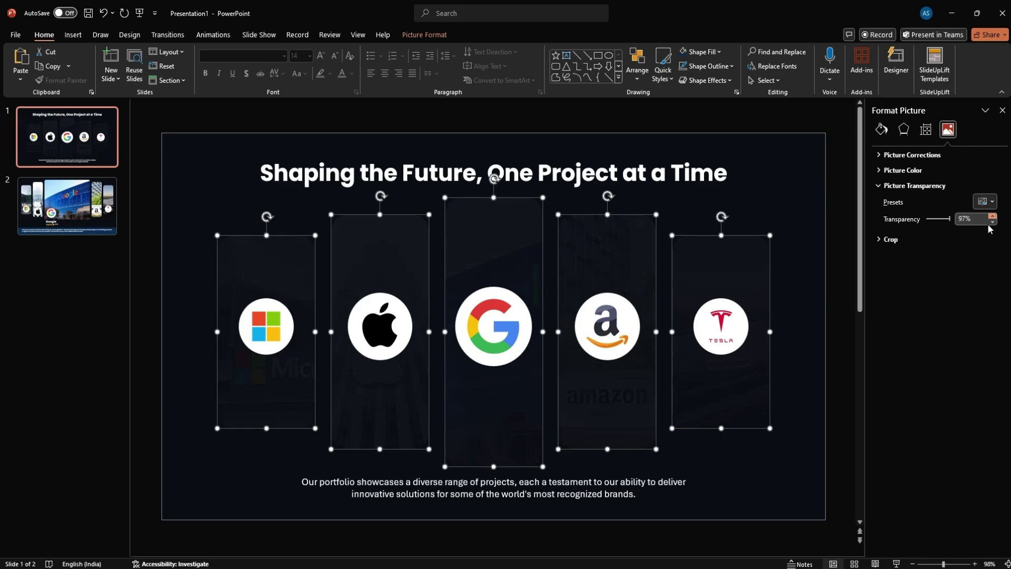
pyautogui.click(805, 359)
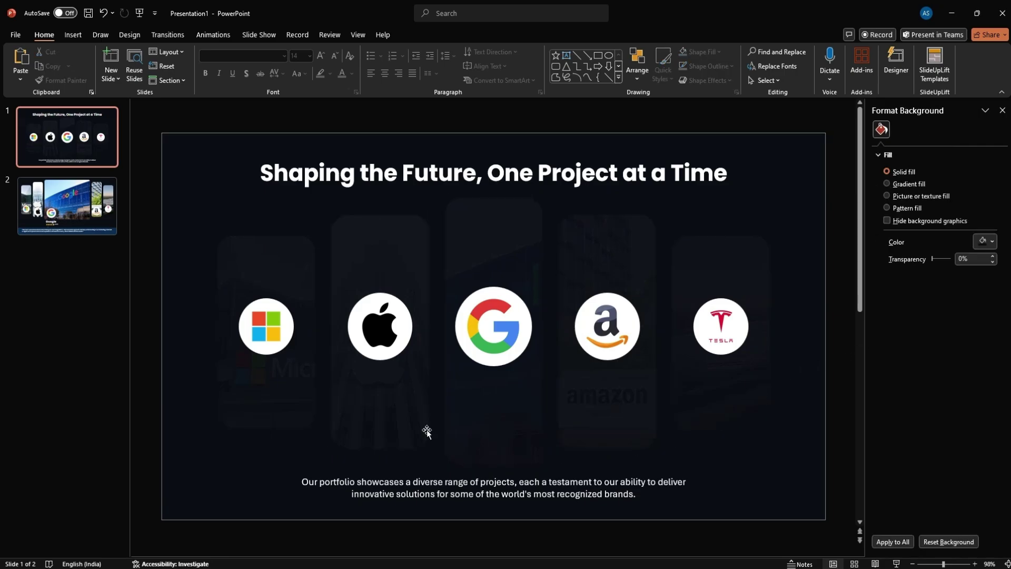
# Step: Apply a 2-second Morph transition to the overview and Google slides
pyautogui.click(41, 209)
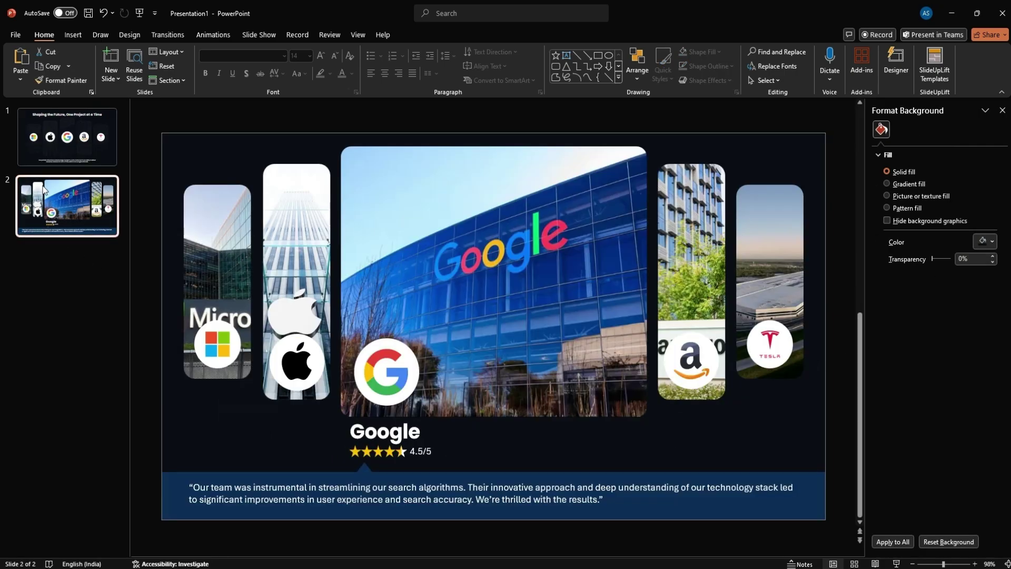
pyautogui.click(56, 149)
pyautogui.click(179, 37)
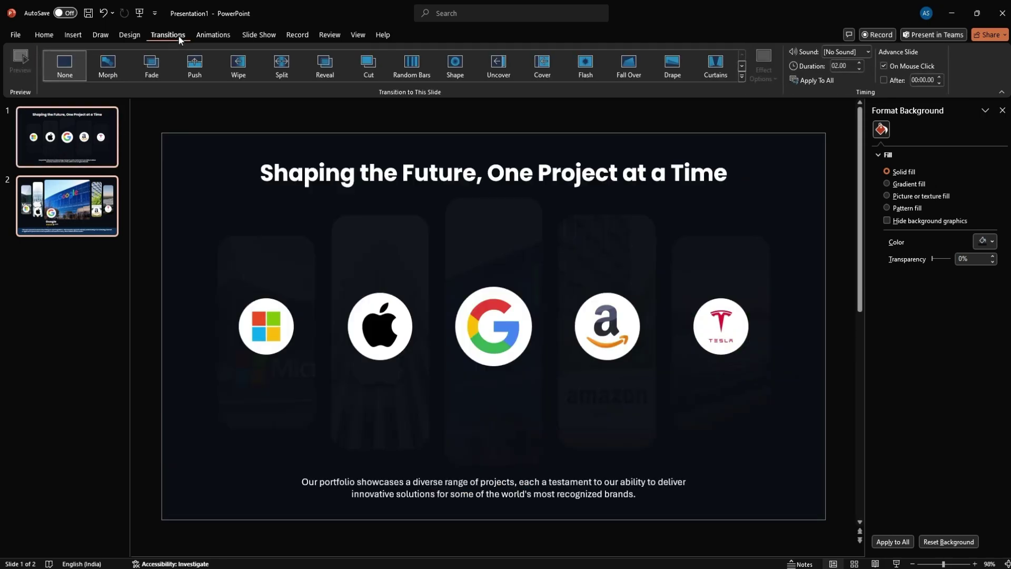
pyautogui.click(113, 69)
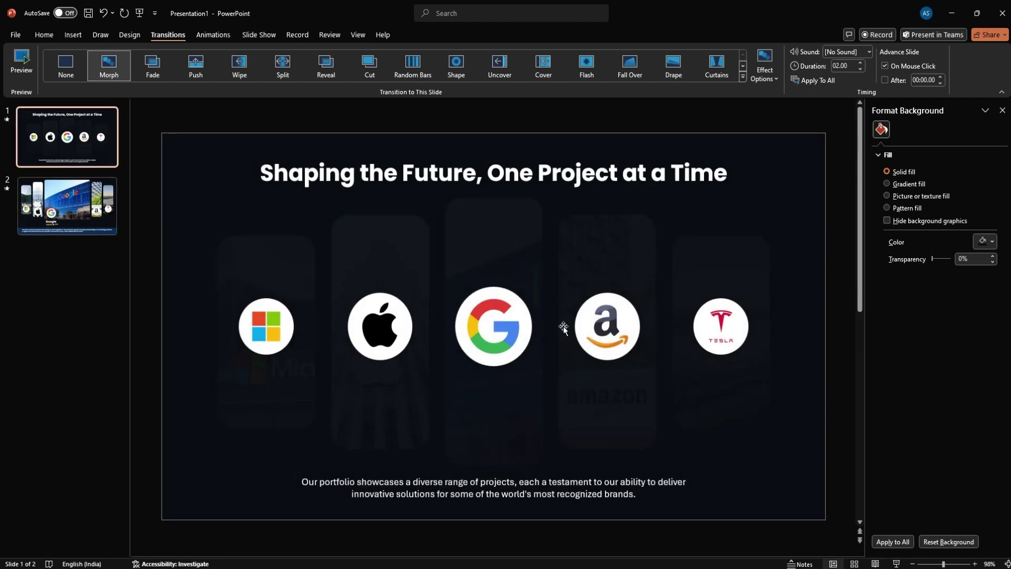
pyautogui.scroll(-1, 563, 327)
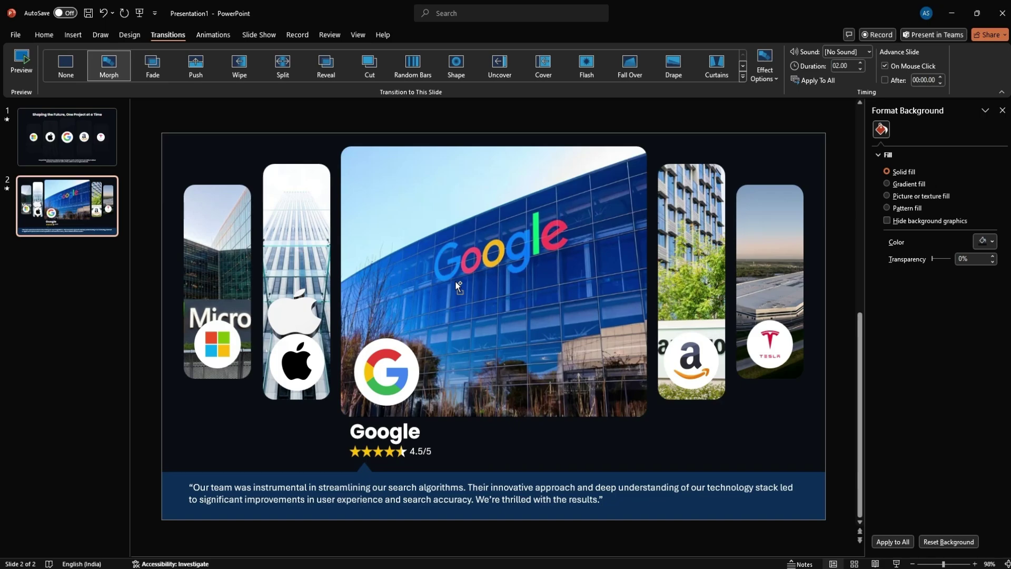
# Step: Duplicate the Google slide and shrink the Google photo into a fill-cropped strip beside Amazon
pyautogui.hotkey('ctrl', 'd')
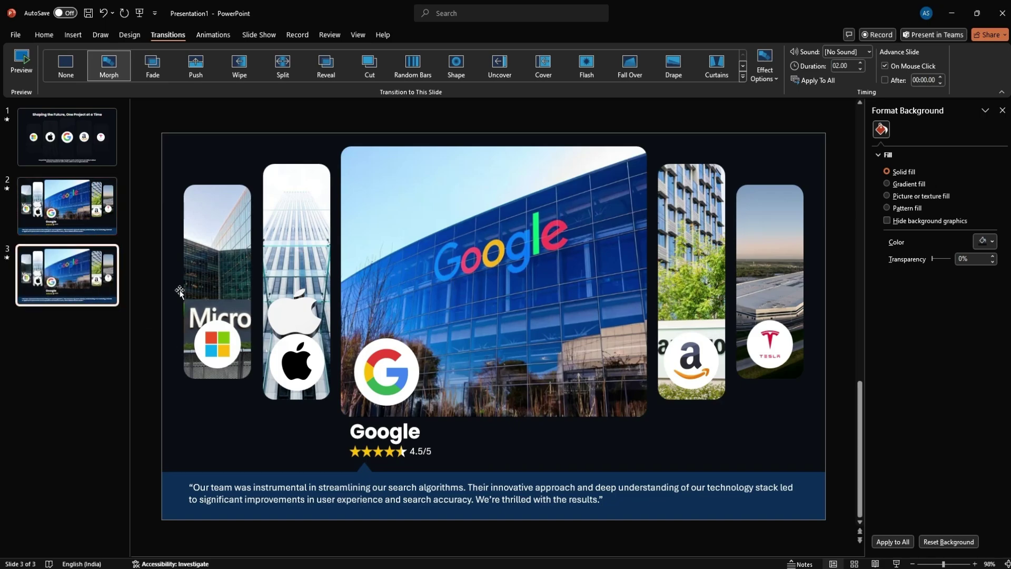
pyautogui.click(343, 284)
pyautogui.moveTo(341, 282); pyautogui.dragTo(585, 293)
pyautogui.moveTo(611, 274)
pyautogui.mouseDown()
pyautogui.moveTo(695, 262)
pyautogui.moveTo(615, 262)
pyautogui.mouseUp()
pyautogui.keyDown('shift'); pyautogui.click(595, 372); pyautogui.keyUp('shift')
pyautogui.rightClick(603, 273)
pyautogui.click(650, 382)
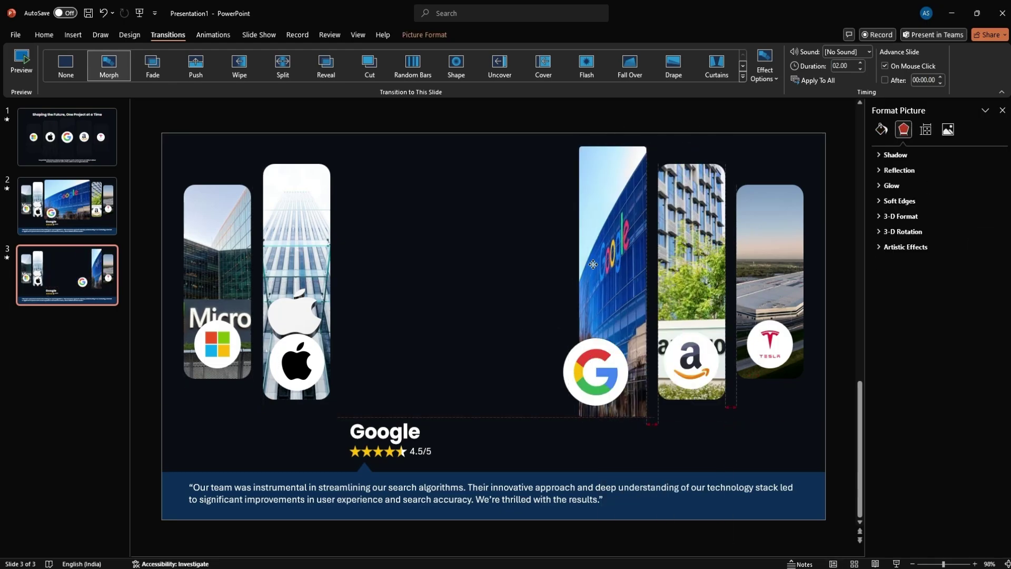
pyautogui.moveTo(563, 339); pyautogui.dragTo(570, 345)
pyautogui.moveTo(598, 375); pyautogui.dragTo(614, 375)
pyautogui.click(613, 264)
pyautogui.click(424, 34)
pyautogui.click(891, 78)
pyautogui.click(907, 135)
pyautogui.click(891, 57)
# Step: Widen and fill-crop the Apple photo, then move its logo and the title-rating group beneath it
pyautogui.click(308, 272)
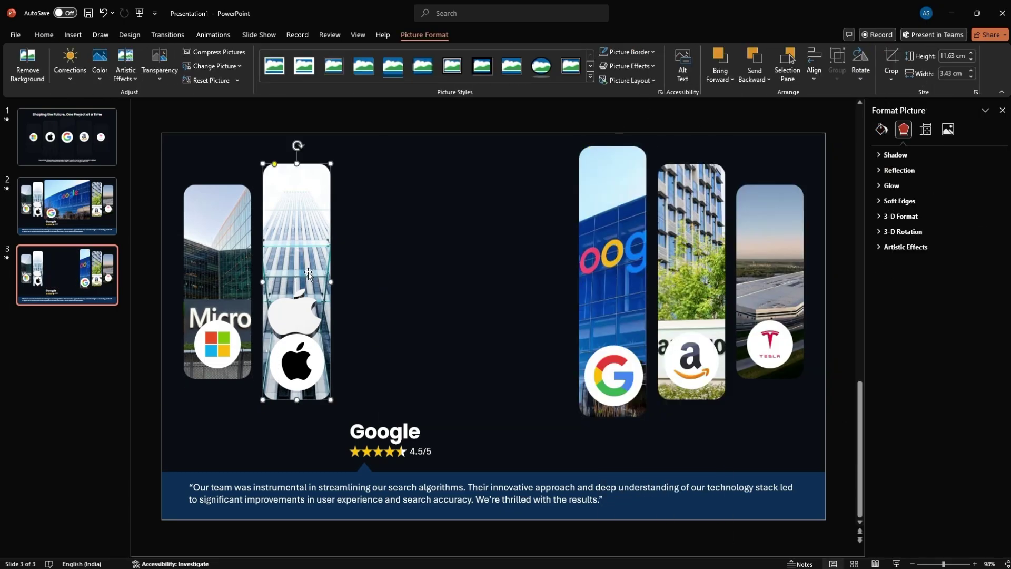
pyautogui.moveTo(330, 282); pyautogui.dragTo(568, 282)
pyautogui.click(891, 78)
pyautogui.click(907, 135)
pyautogui.click(408, 456)
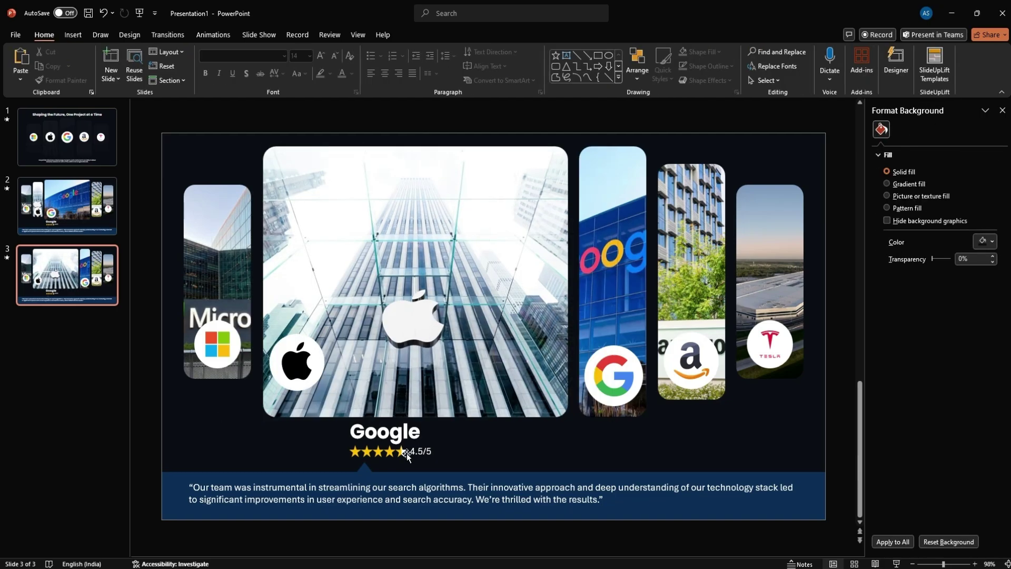
pyautogui.moveTo(297, 363); pyautogui.dragTo(297, 378)
pyautogui.moveTo(329, 466); pyautogui.dragTo(473, 411)
pyautogui.keyDown('shift'); pyautogui.click(365, 468); pyautogui.keyUp('shift')
pyautogui.moveTo(454, 457); pyautogui.dragTo(377, 457)
# Step: Retitle the slide Apple, set the rating to 5/5 with full stars, and paste the Apple quote
pyautogui.tripleClick(308, 431)
pyautogui.write('Apple')
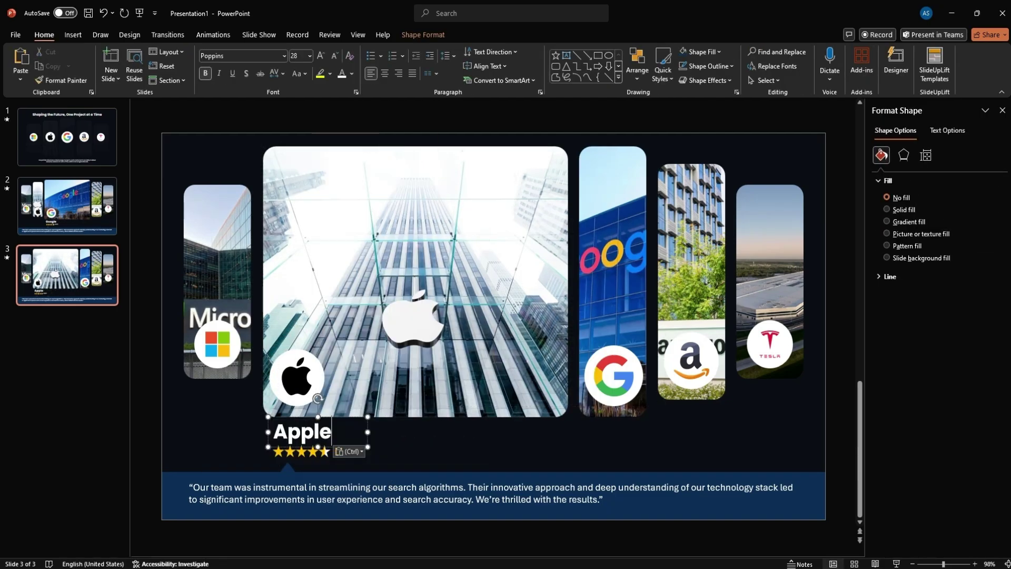
pyautogui.tripleClick(344, 451)
pyautogui.write('5/5')
pyautogui.click(325, 451)
pyautogui.click(704, 52)
pyautogui.tripleClick(421, 488)
pyautogui.write('"Partnering with Global Advisors was a game-changer. Their design expertise and attention to detail elevated the user interface of our latest devices to new heights. We’re proud to have collaborated with such a talented team."')
pyautogui.click(419, 433)
# Step: Duplicate slide 3 as slide 4 and squeeze the Apple photo into a strip
pyautogui.click(67, 275)
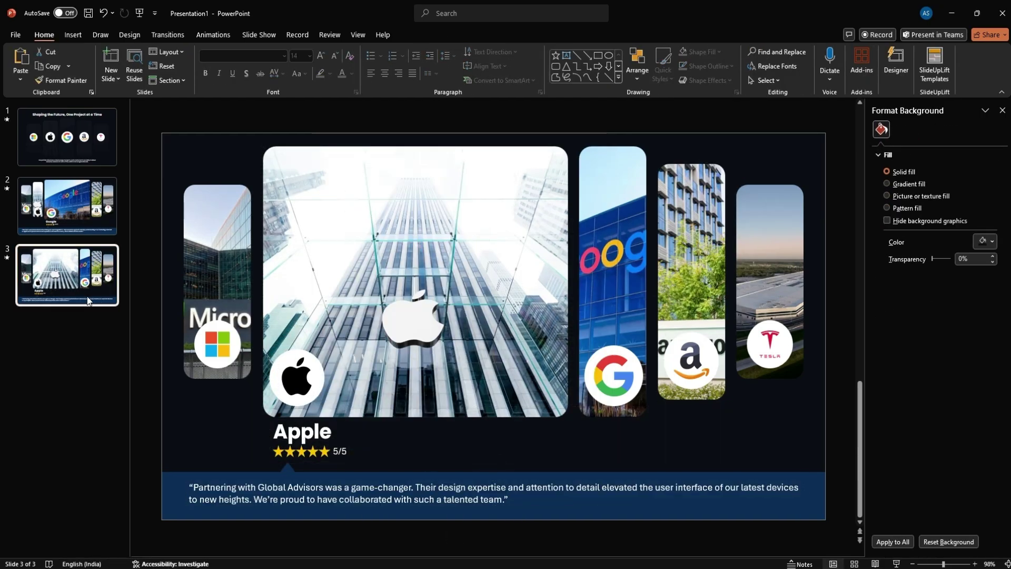
pyautogui.hotkey('ctrl', 'd')
pyautogui.moveTo(456, 271); pyautogui.dragTo(532, 270)
pyautogui.moveTo(339, 281); pyautogui.dragTo(579, 281)
pyautogui.moveTo(629, 146); pyautogui.dragTo(534, 162)
# Step: Finish the Apple strip, enlarge and refit the Microsoft photo, and shift the title group left
pyautogui.moveTo(534, 417); pyautogui.dragTo(535, 400)
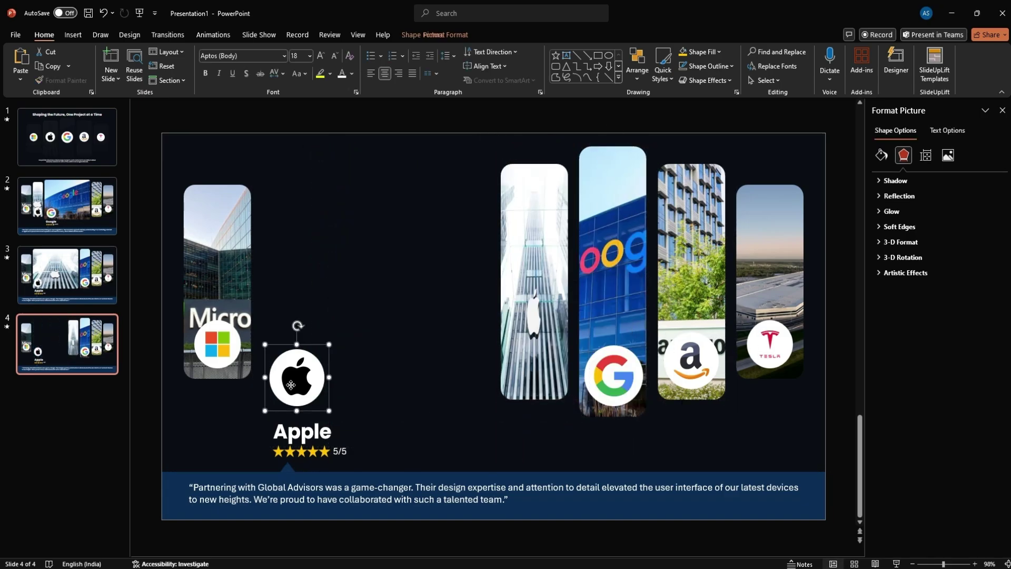
pyautogui.moveTo(297, 377); pyautogui.dragTo(534, 361)
pyautogui.click(217, 263)
pyautogui.moveTo(250, 378); pyautogui.dragTo(287, 485)
pyautogui.moveTo(287, 485); pyautogui.dragTo(269, 420)
pyautogui.moveTo(269, 302); pyautogui.dragTo(423, 301)
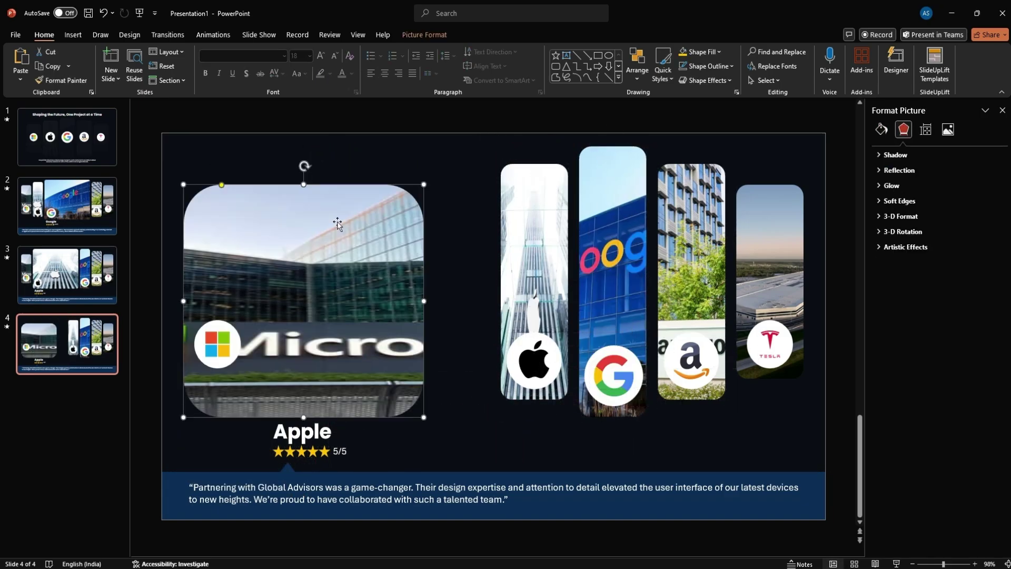
pyautogui.moveTo(303, 184); pyautogui.dragTo(303, 146)
pyautogui.moveTo(423, 283); pyautogui.dragTo(489, 282)
pyautogui.moveTo(337, 419); pyautogui.dragTo(337, 417)
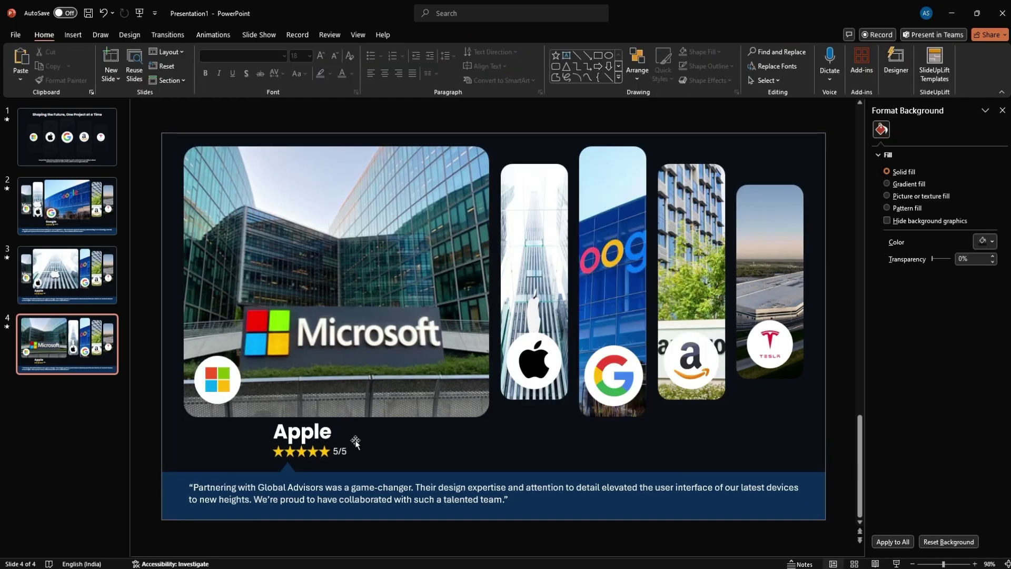
pyautogui.click(354, 442)
pyautogui.moveTo(356, 442); pyautogui.dragTo(278, 442)
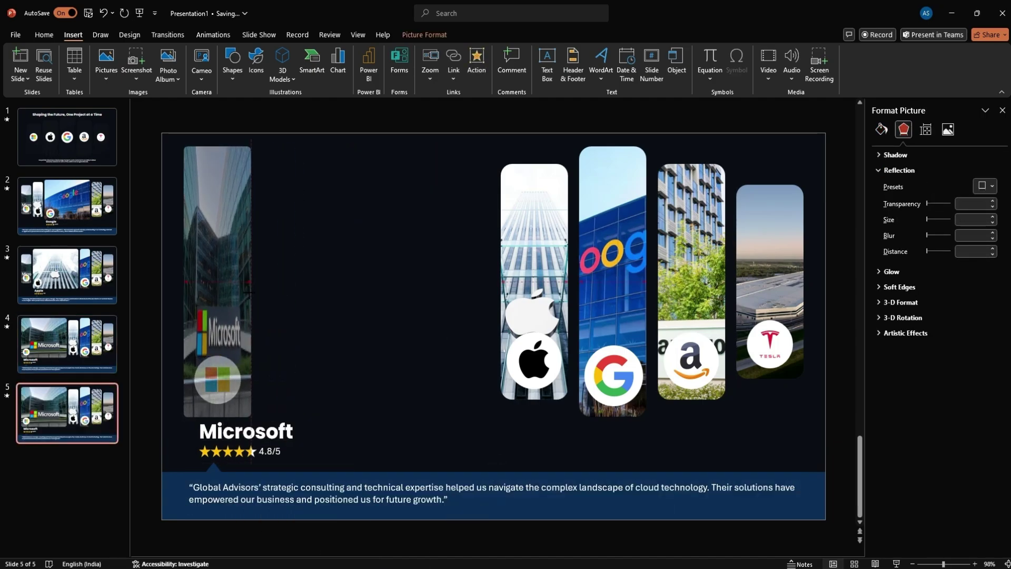
# Step: Fine-tune the Microsoft photo's size and top-align the Microsoft logo with the Tesla logo
pyautogui.moveTo(249, 293); pyautogui.dragTo(249, 291)
pyautogui.moveTo(217, 146); pyautogui.dragTo(217, 185)
pyautogui.moveTo(218, 417); pyautogui.dragTo(218, 378)
pyautogui.click(217, 379)
pyautogui.keyDown('shift'); pyautogui.click(770, 344); pyautogui.keyUp('shift')
pyautogui.click(423, 35)
pyautogui.click(755, 65)
pyautogui.click(778, 143)
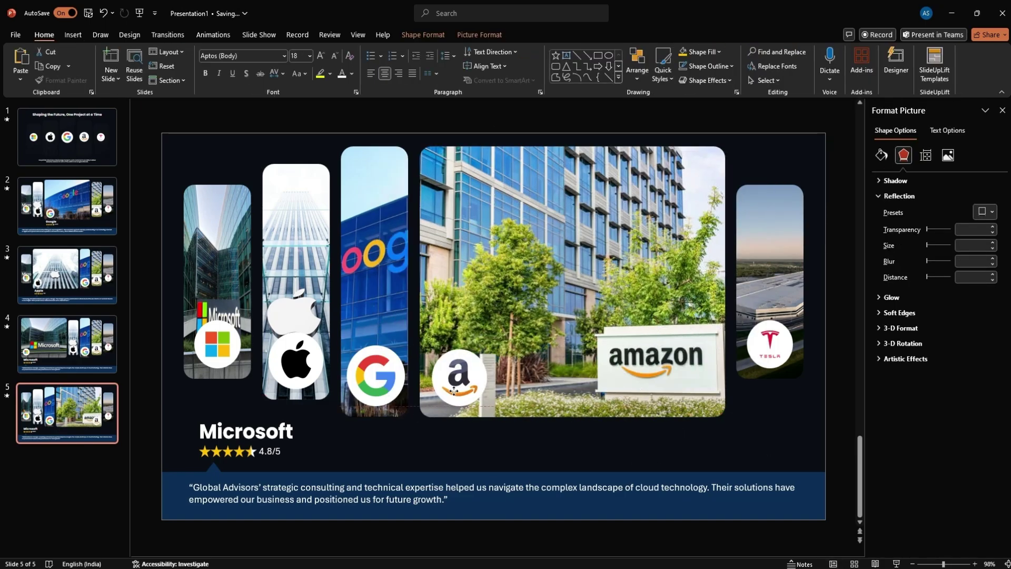
# Step: Fill-crop the Amazon photo, move the title and rating group beneath it, then narrow the Amazon photo
pyautogui.click(283, 441)
pyautogui.moveTo(282, 441); pyautogui.dragTo(513, 441)
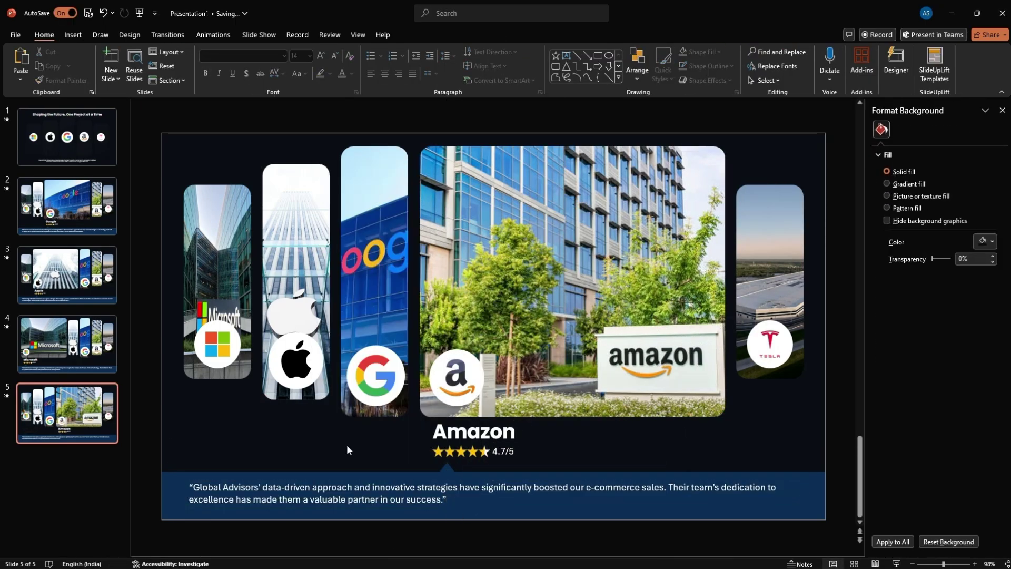
pyautogui.click(217, 253)
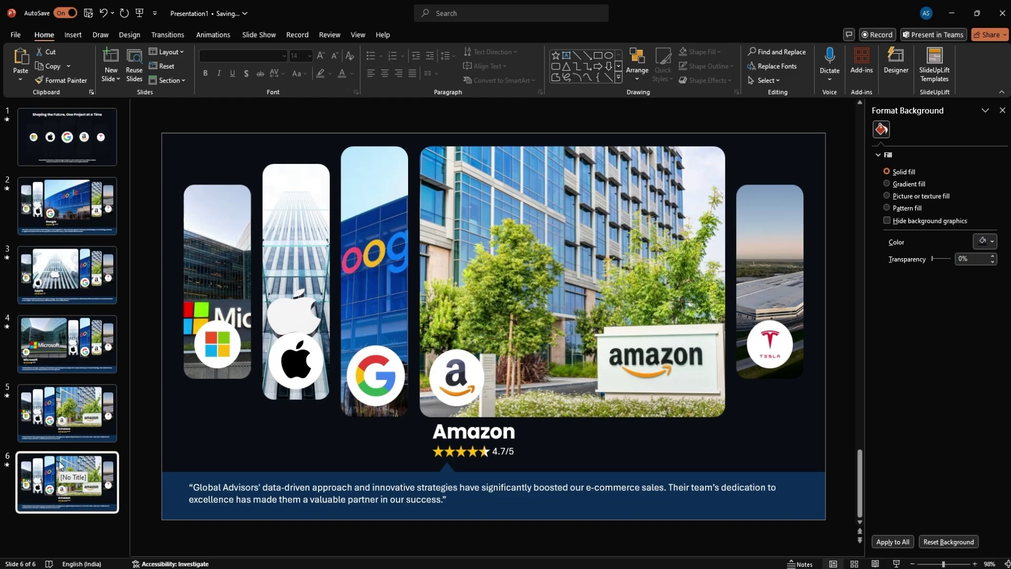
pyautogui.moveTo(725, 281); pyautogui.dragTo(487, 284)
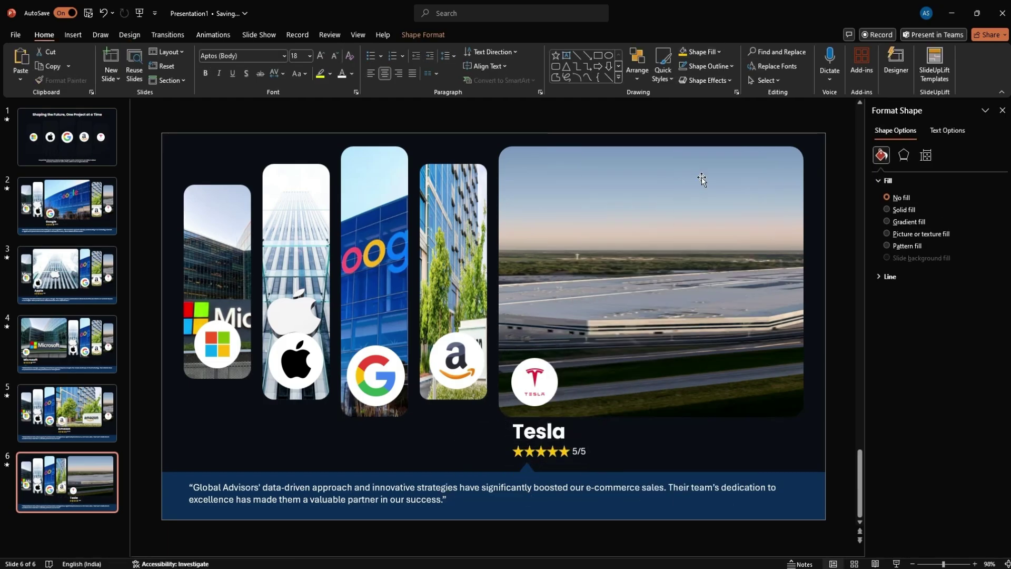
pyautogui.click(626, 326)
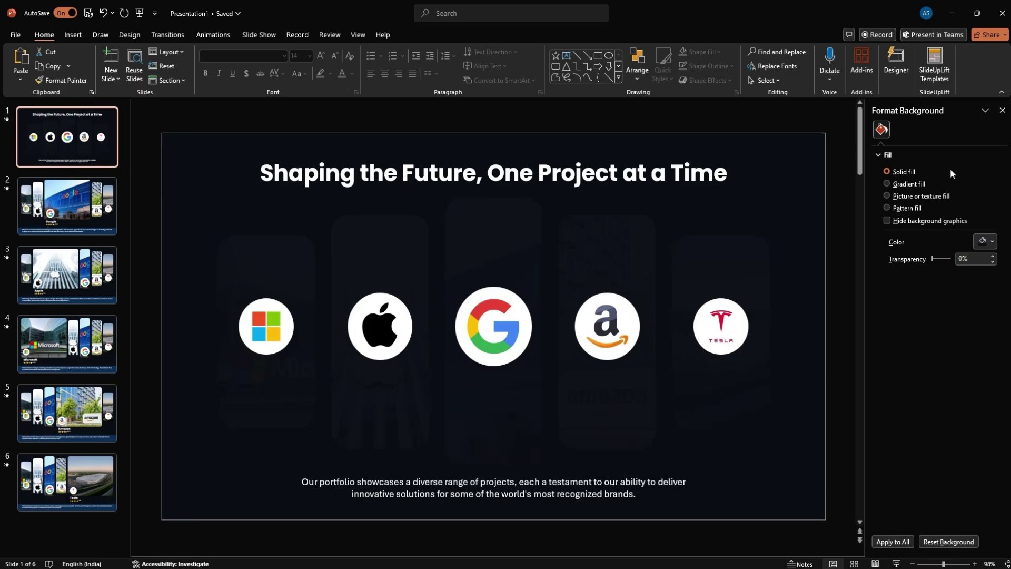
# Step: Add a click action to the title slide's Google logo that hyperlinks to Slide 2
pyautogui.click(1002, 111)
pyautogui.click(583, 295)
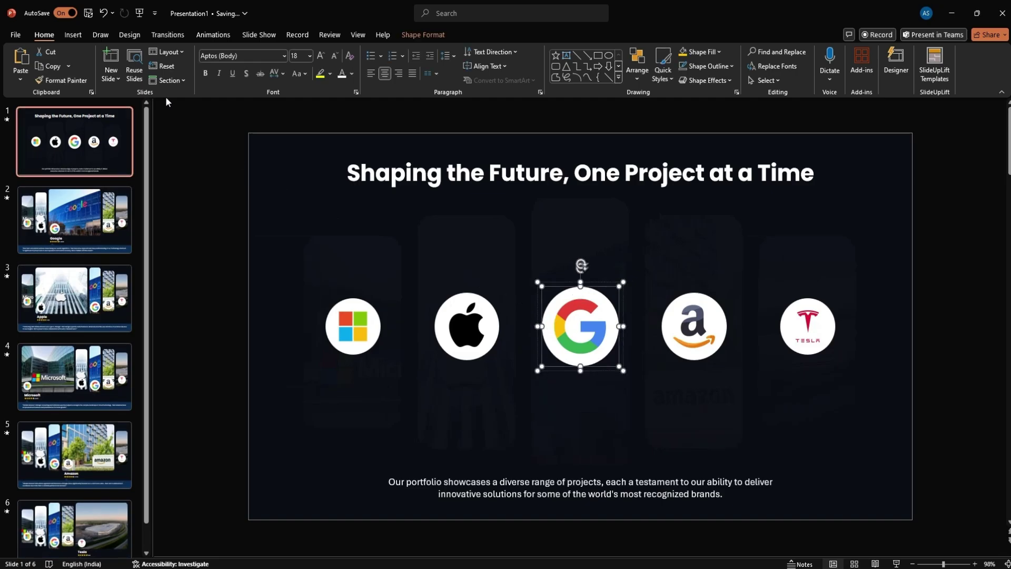
pyautogui.click(73, 34)
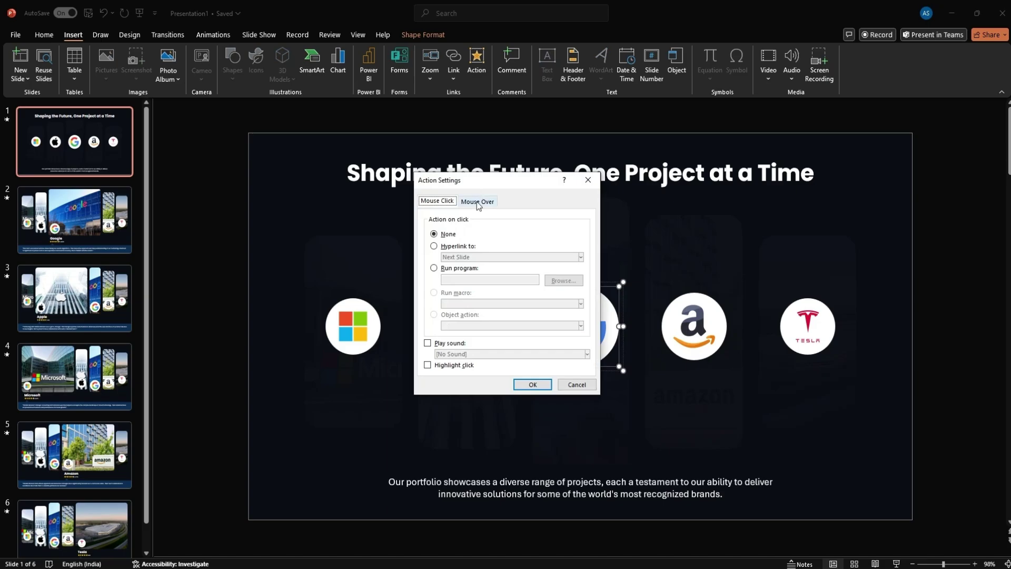
pyautogui.click(454, 247)
pyautogui.click(456, 258)
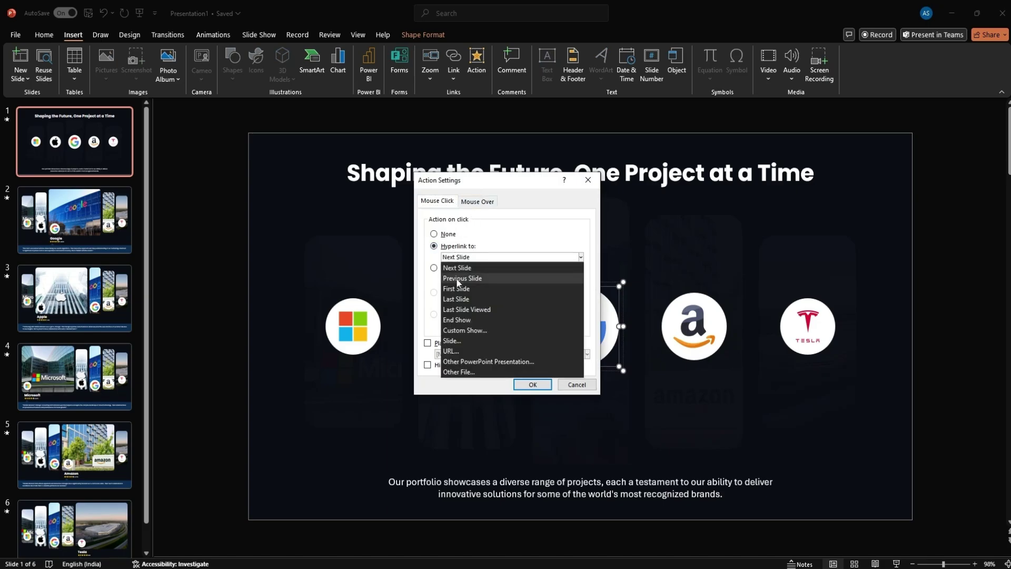
pyautogui.click(458, 339)
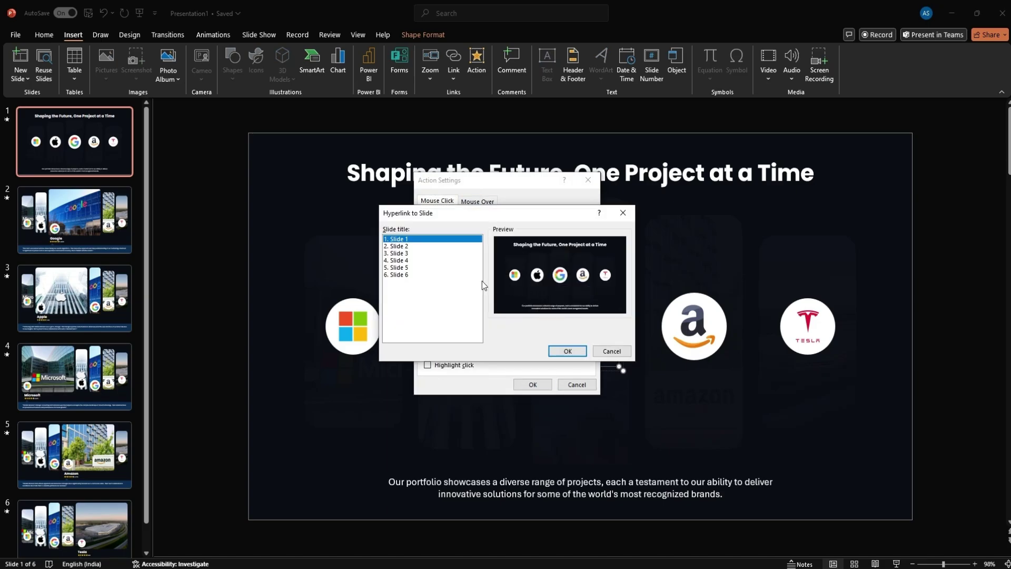
pyautogui.click(406, 246)
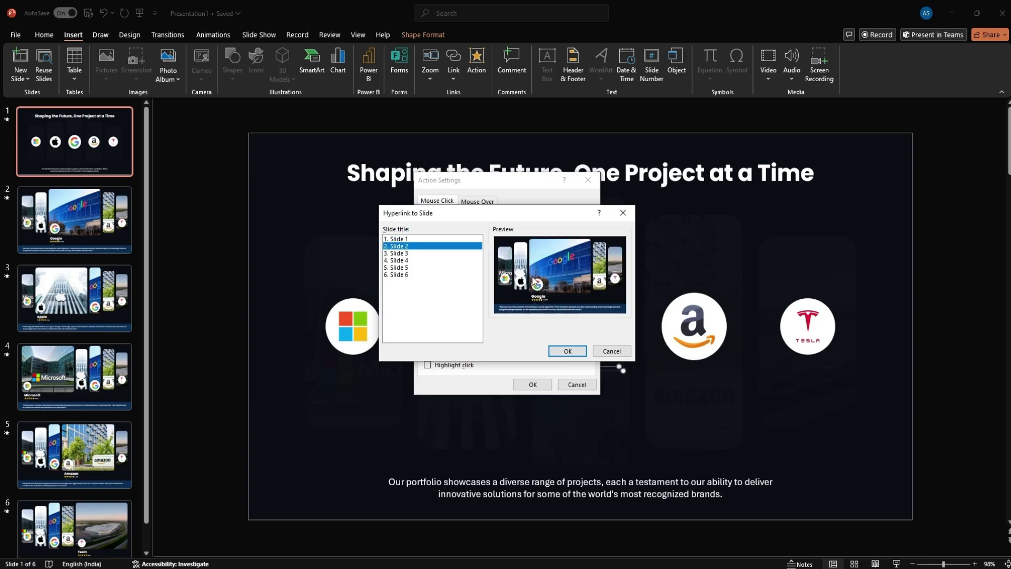
pyautogui.click(568, 353)
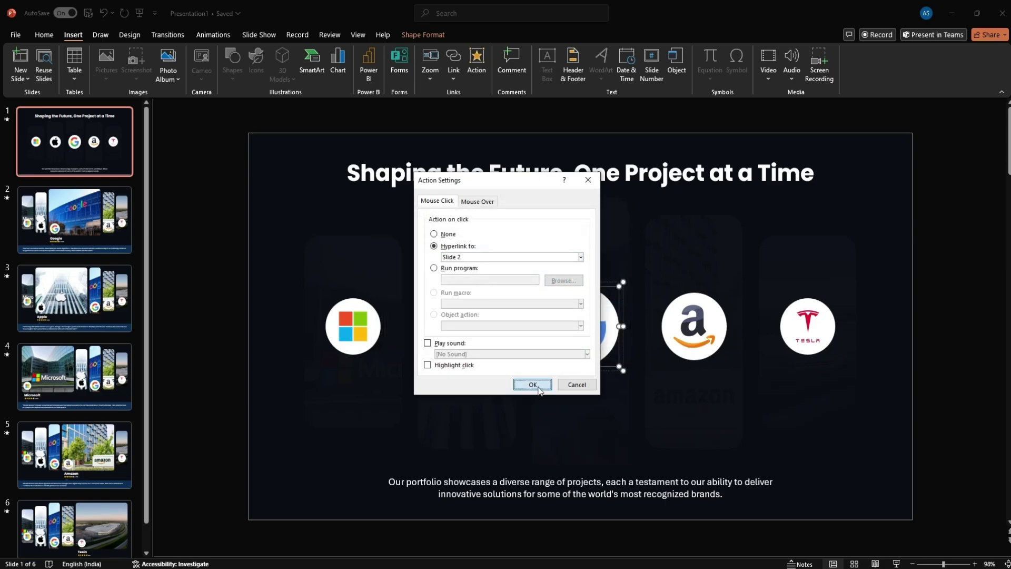
pyautogui.click(537, 384)
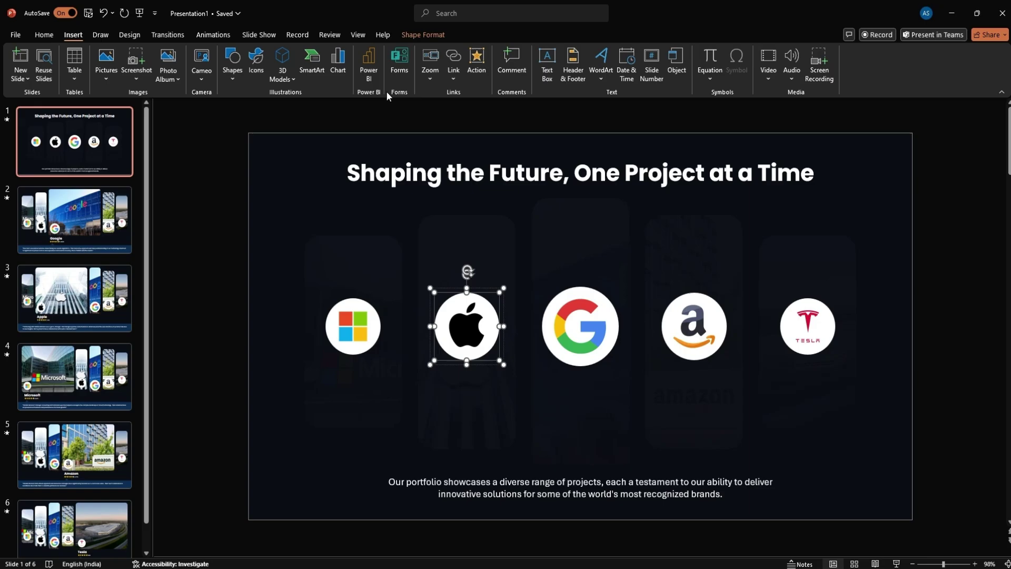
# Step: Hyperlink the Apple logo to Slide 3 through its click action
pyautogui.click(473, 71)
pyautogui.click(468, 257)
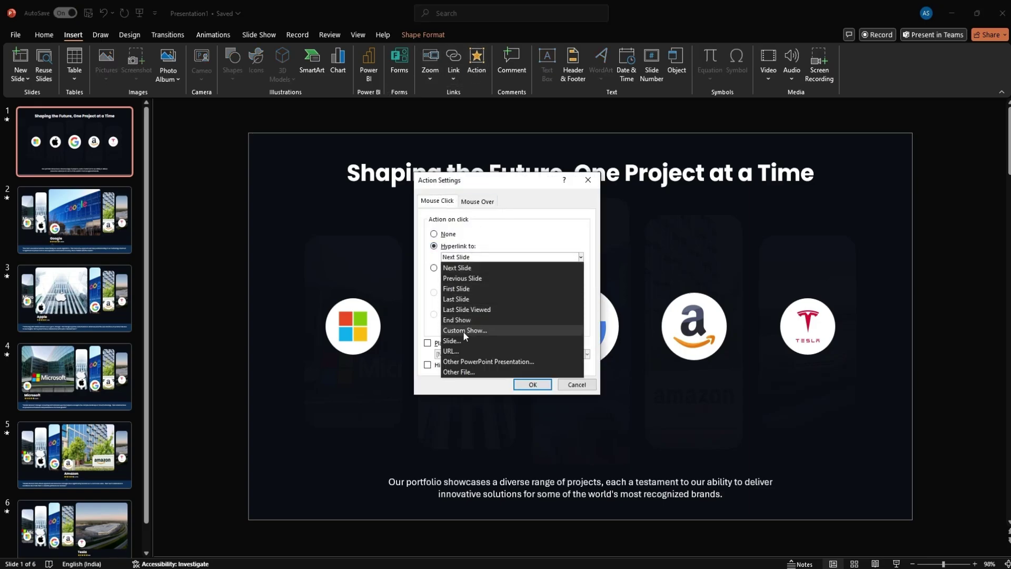
pyautogui.click(452, 341)
pyautogui.click(399, 253)
pyautogui.click(568, 352)
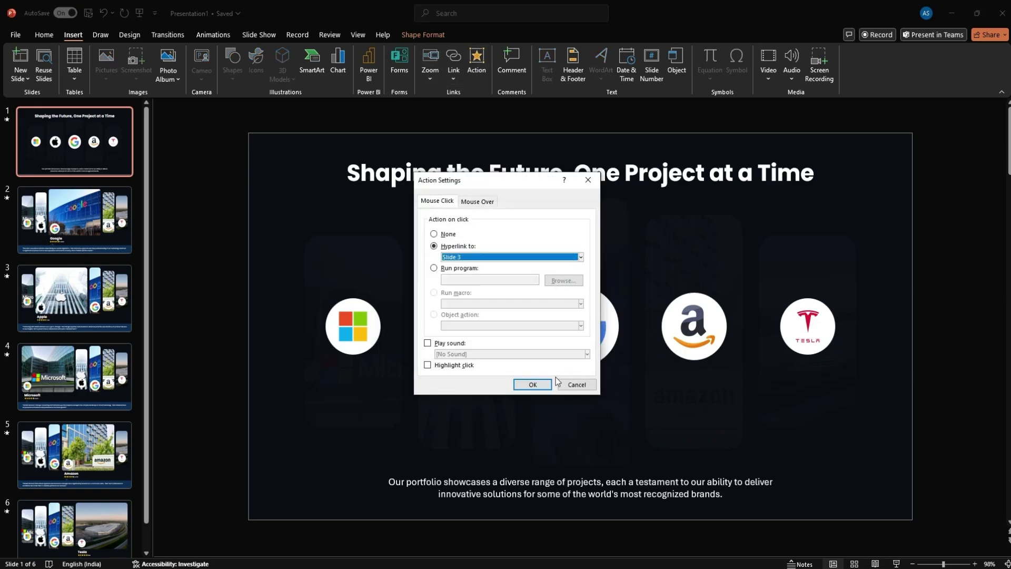
pyautogui.click(533, 384)
# Step: Hyperlink the Microsoft logo to Slide 4 through its click action
pyautogui.click(474, 68)
pyautogui.click(469, 257)
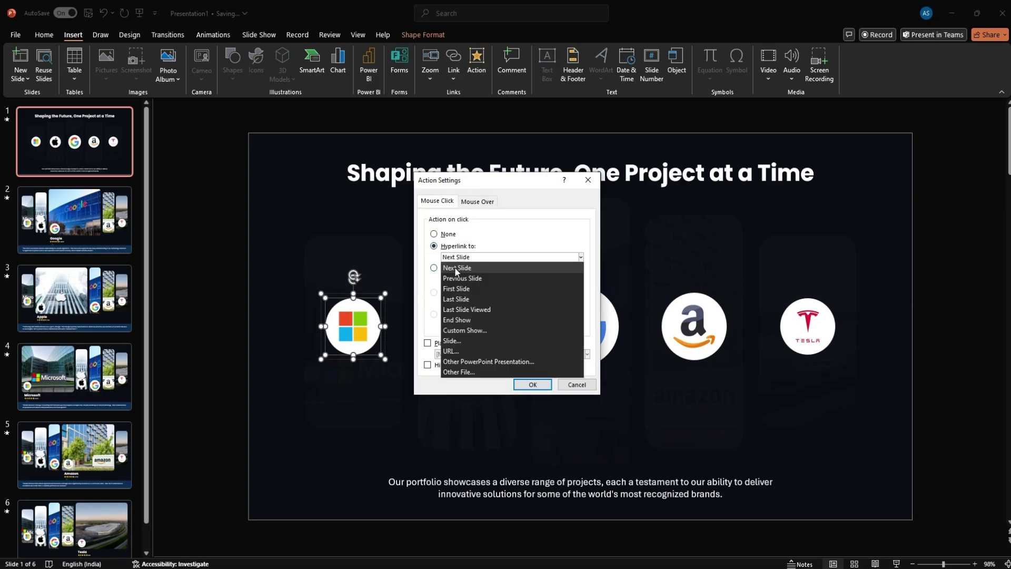
pyautogui.click(452, 341)
pyautogui.click(410, 262)
pyautogui.click(567, 351)
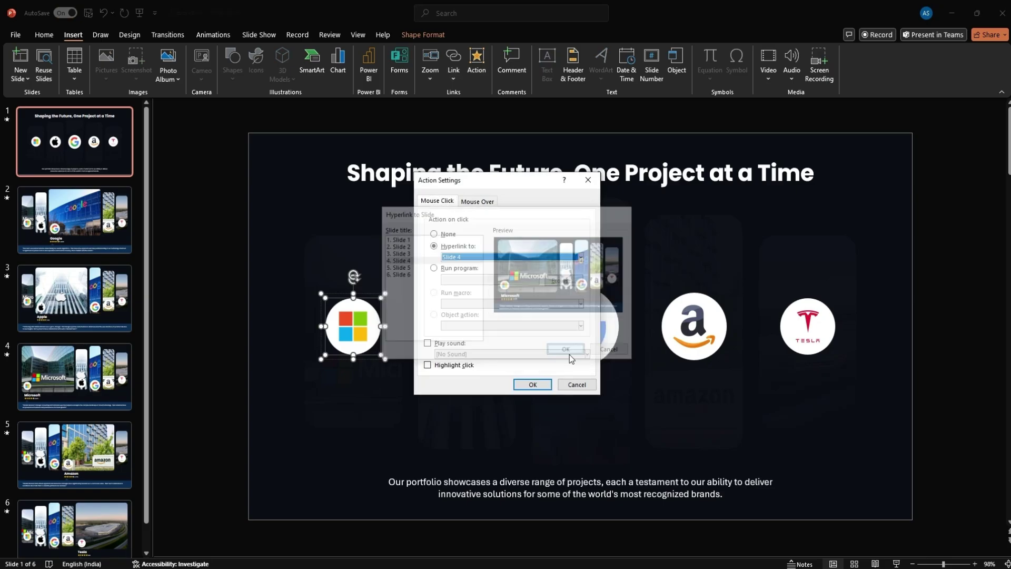
pyautogui.click(533, 384)
# Step: Hyperlink the Amazon logo to Slide 5 through its click action
pyautogui.click(476, 65)
pyautogui.click(450, 246)
pyautogui.click(469, 257)
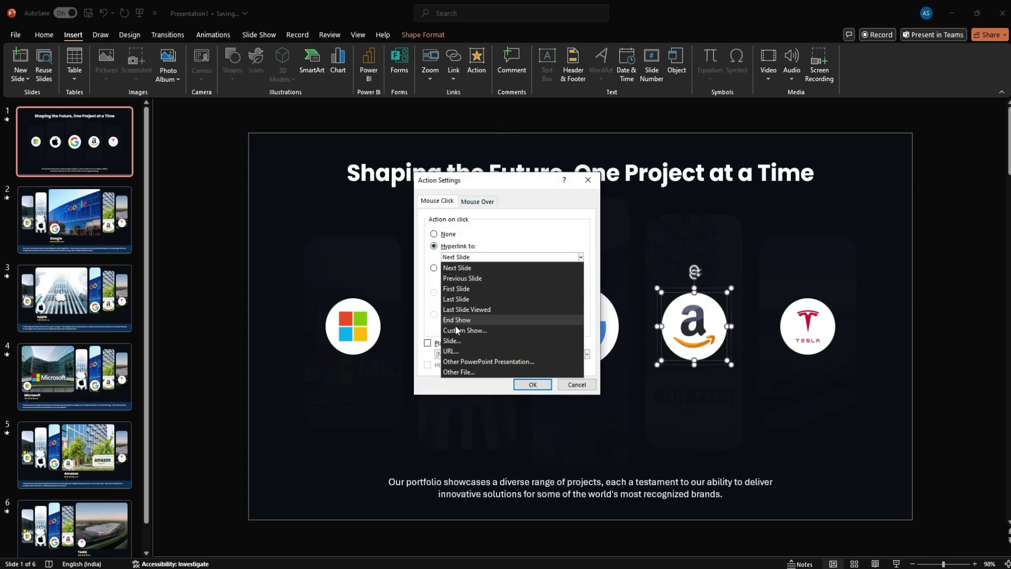
pyautogui.click(451, 341)
pyautogui.click(411, 268)
pyautogui.click(573, 350)
pyautogui.click(533, 385)
# Step: Hyperlink the Tesla logo to Slide 6, then deselect it
pyautogui.click(814, 304)
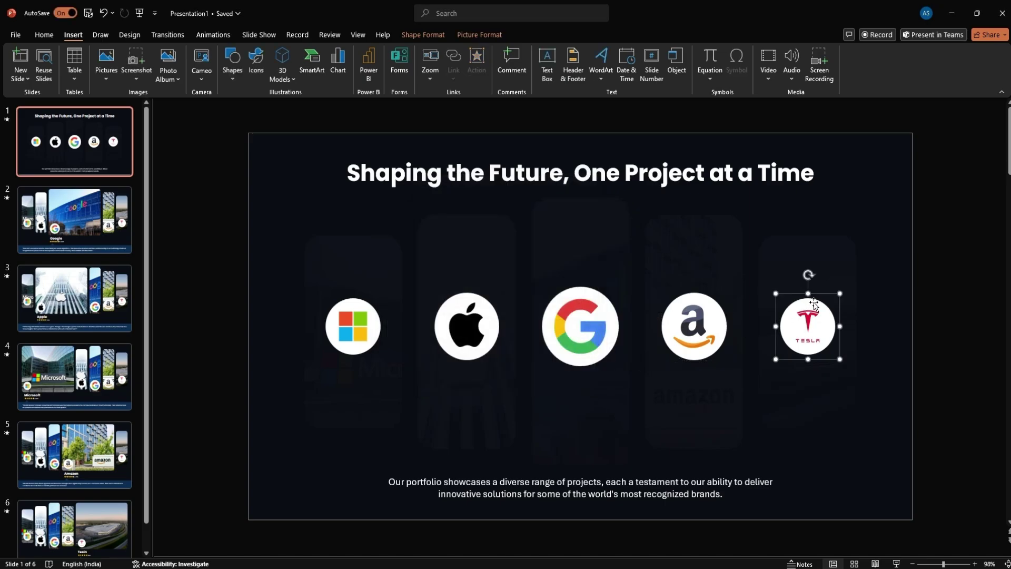
pyautogui.click(481, 76)
pyautogui.click(450, 246)
pyautogui.click(469, 257)
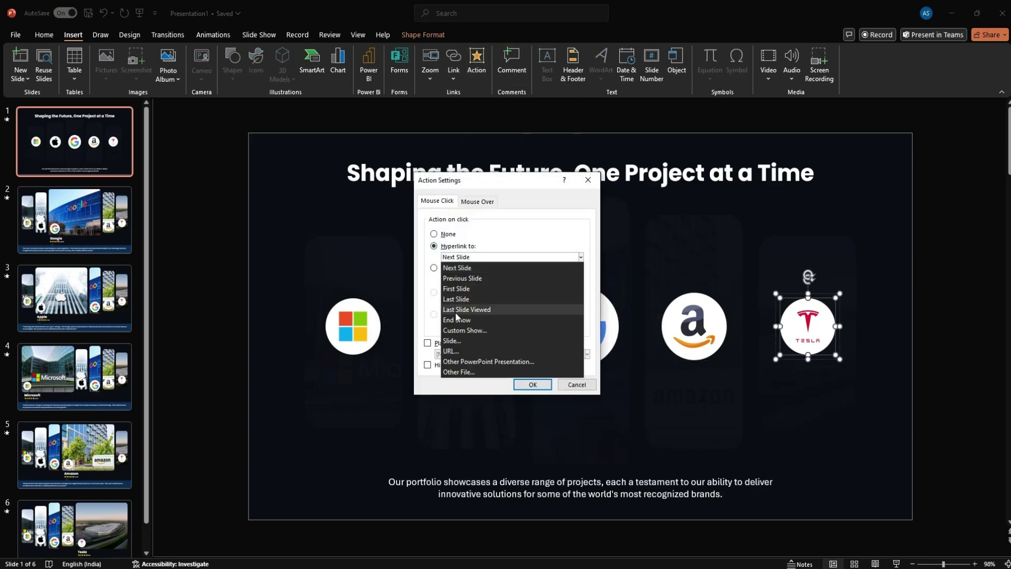
pyautogui.click(447, 342)
pyautogui.click(568, 351)
pyautogui.click(533, 385)
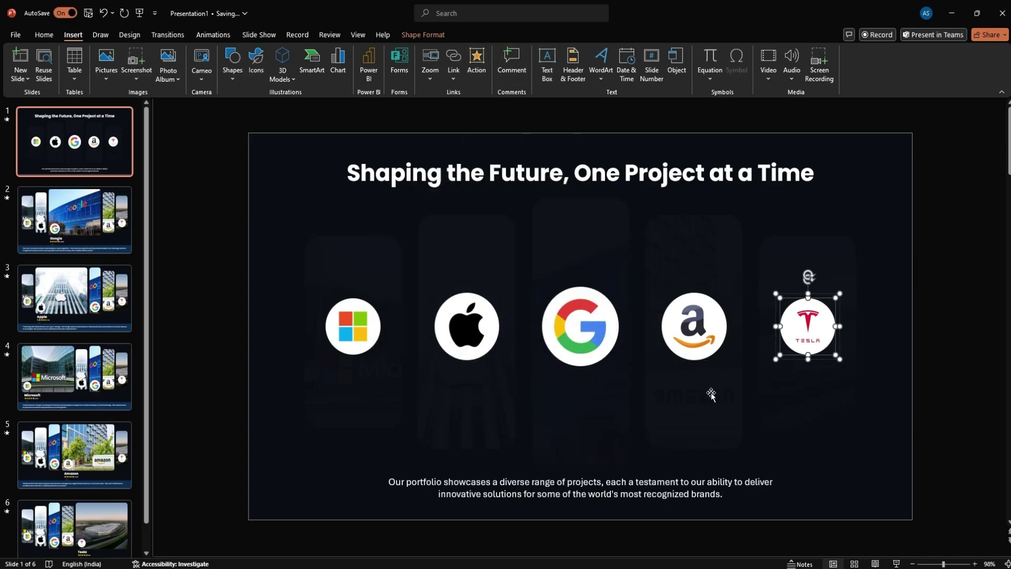
pyautogui.press('Escape')
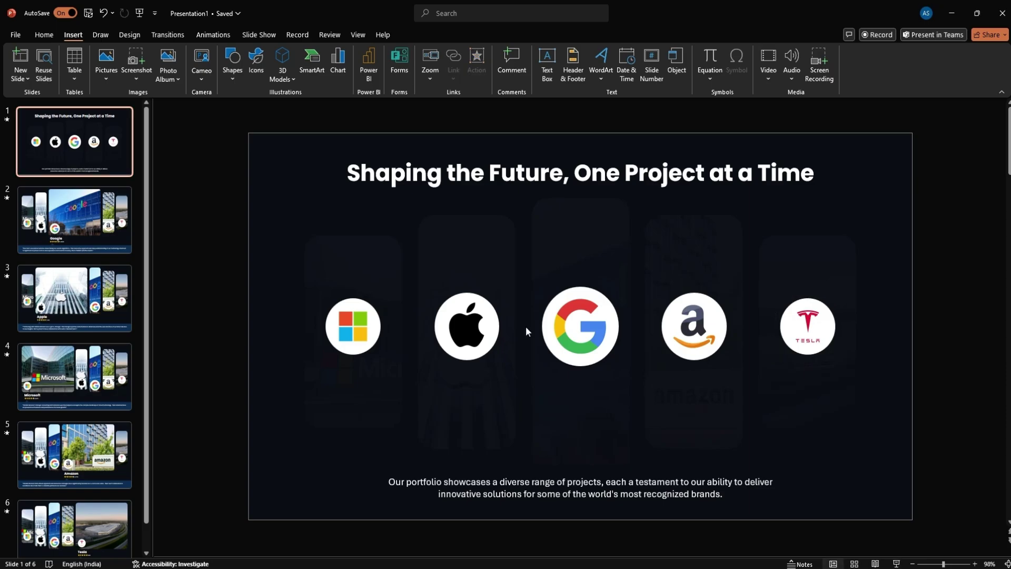